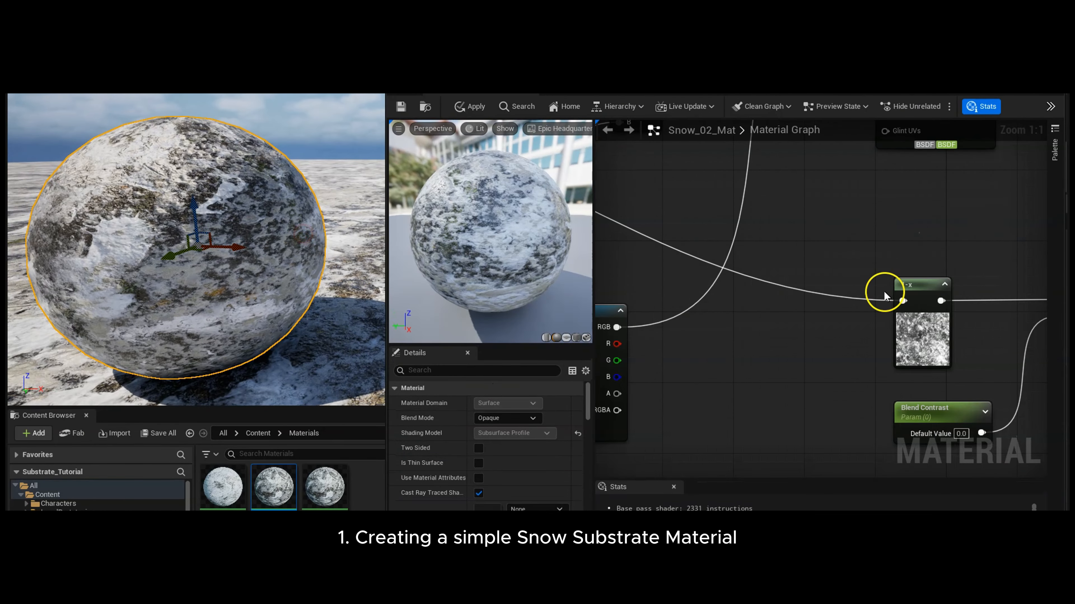
# Step: Set the Blend Contrast parameter's default value to 1 in the Snow_02_Mat graph
pyautogui.click(525, 436)
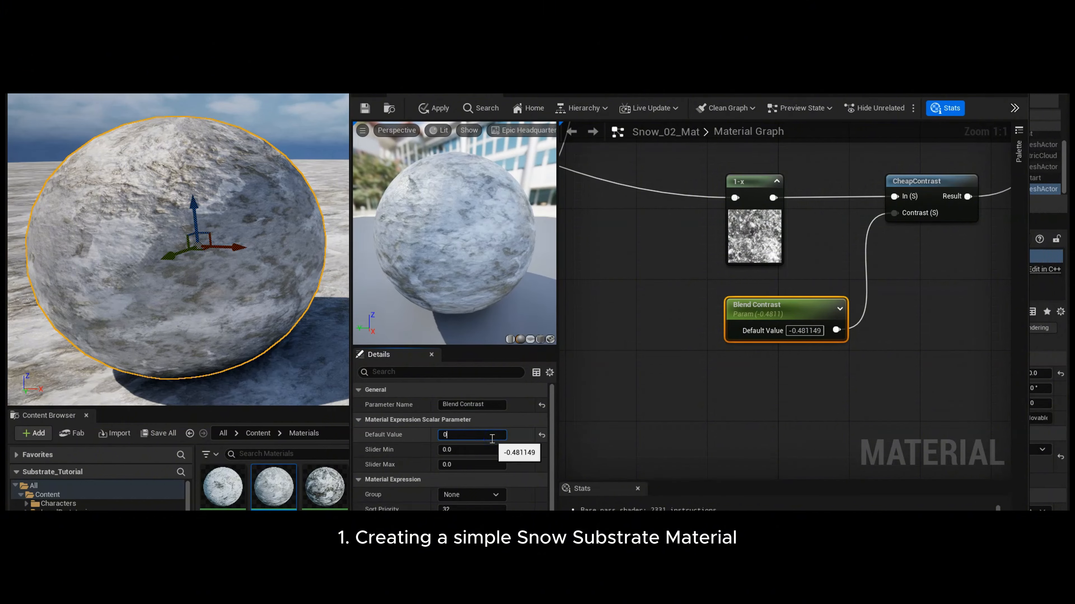
pyautogui.click(462, 436)
pyautogui.write('1')
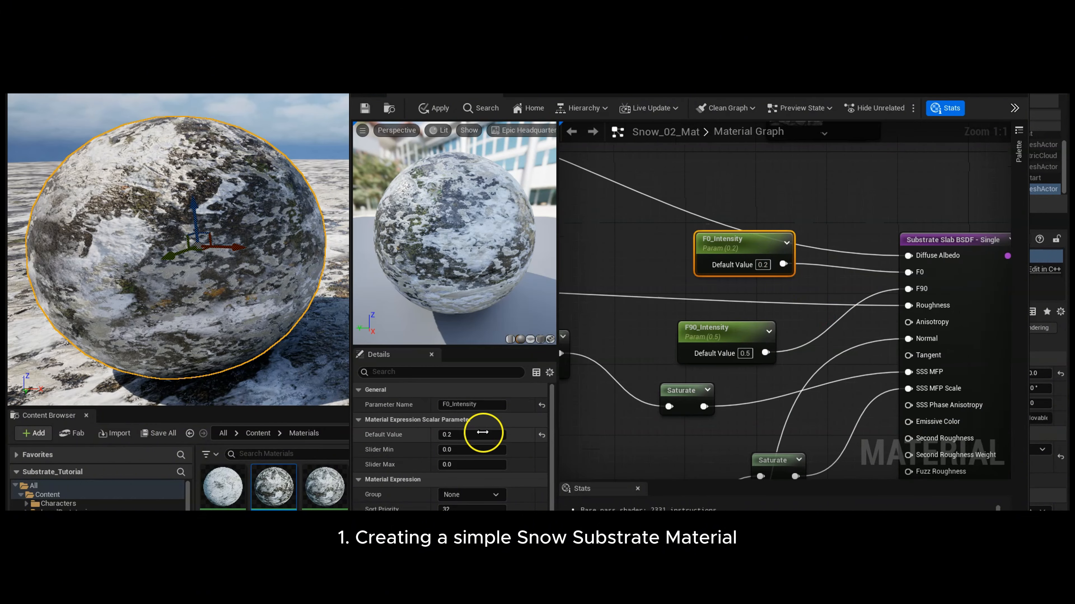
# Step: Try other default values for the F0_Intensity and F90_Intensity parameters, restoring 0.2 and 0.5
pyautogui.moveTo(482, 434); pyautogui.dragTo(524, 424)
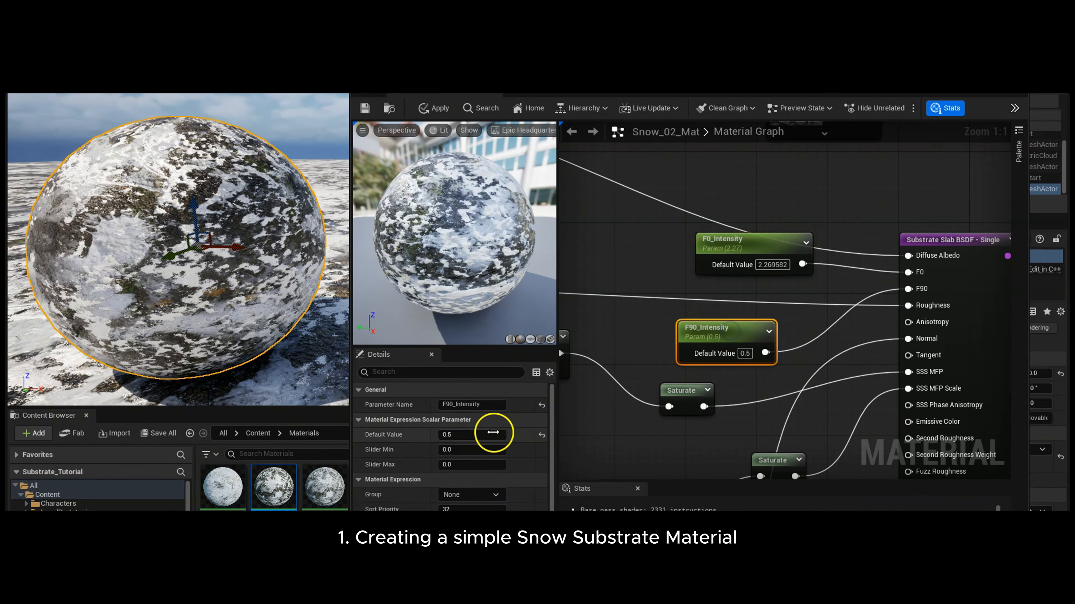
pyautogui.moveTo(491, 431); pyautogui.dragTo(395, 439)
pyautogui.moveTo(523, 434); pyautogui.dragTo(476, 434)
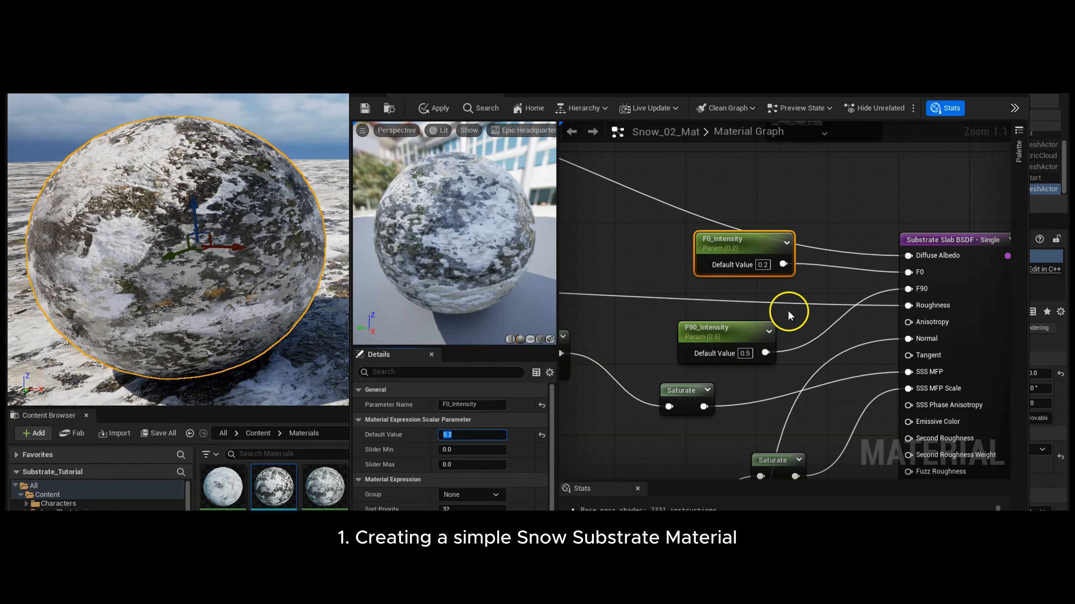
pyautogui.scroll(-5, 796, 211)
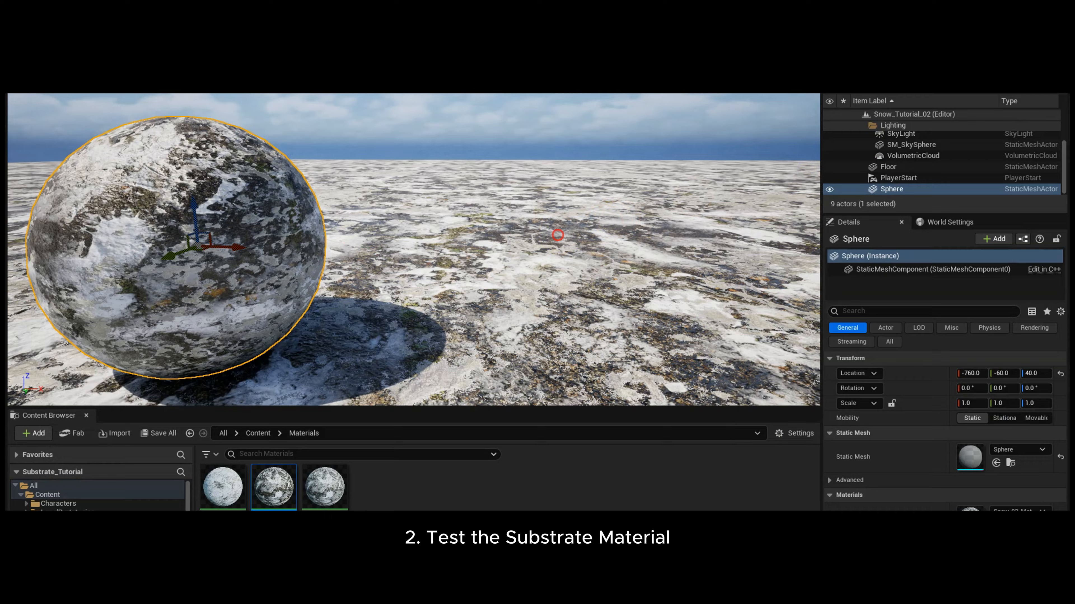
# Step: Play the level and turn the view around the character to inspect the snow material on the floor and sphere
pyautogui.moveTo(558, 235); pyautogui.dragTo(553, 238, button='right')
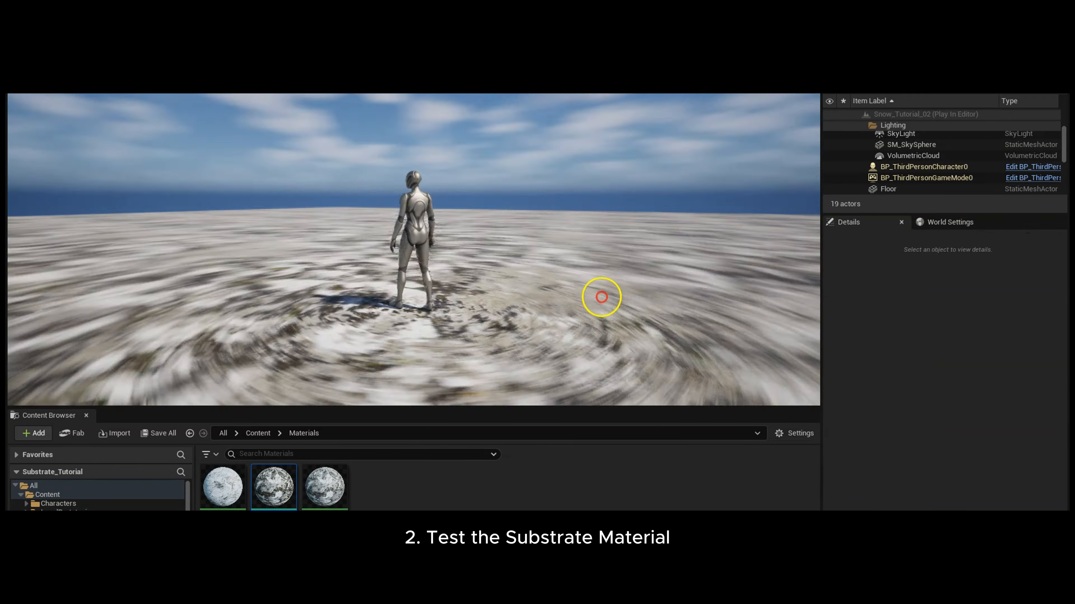
pyautogui.press('w')
pyautogui.moveTo(602, 298); pyautogui.dragTo(467, 307)
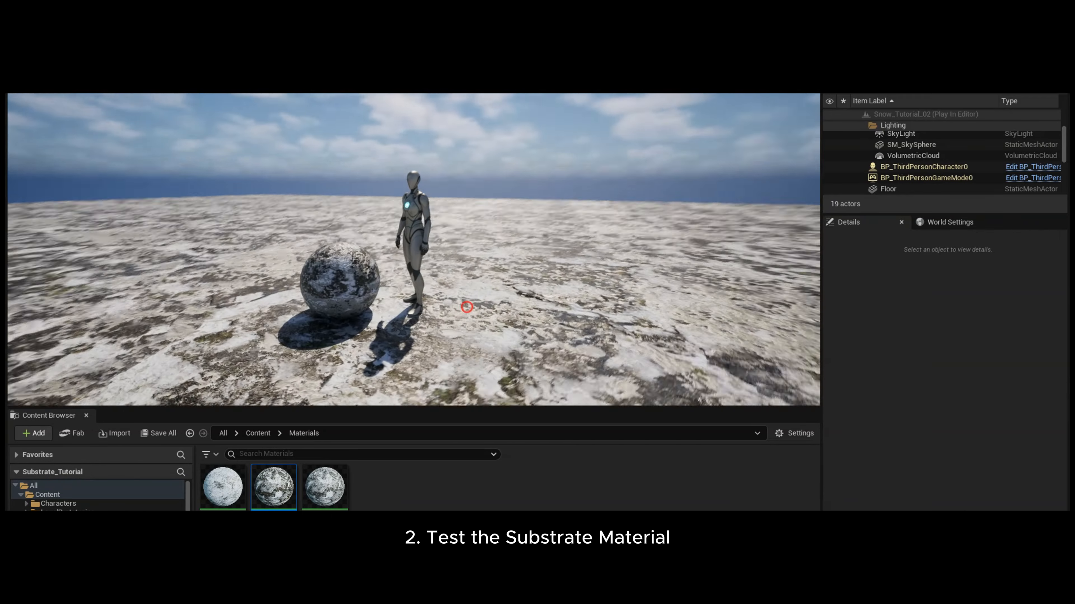
# Step: Lower Blend Contrast's default value to -1.02 in the Snow_02_Mat graph and inspect the snow sphere beside the character
pyautogui.hotkey('alt', 'Tab')
pyautogui.moveTo(802, 274); pyautogui.dragTo(762, 303, button='right')
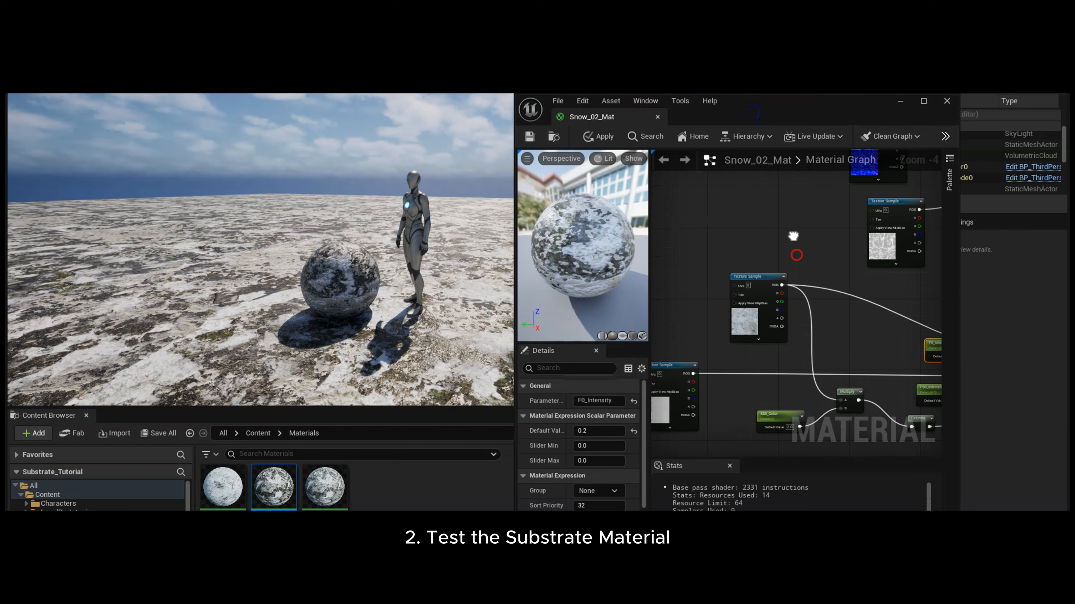
pyautogui.scroll(2, 762, 303)
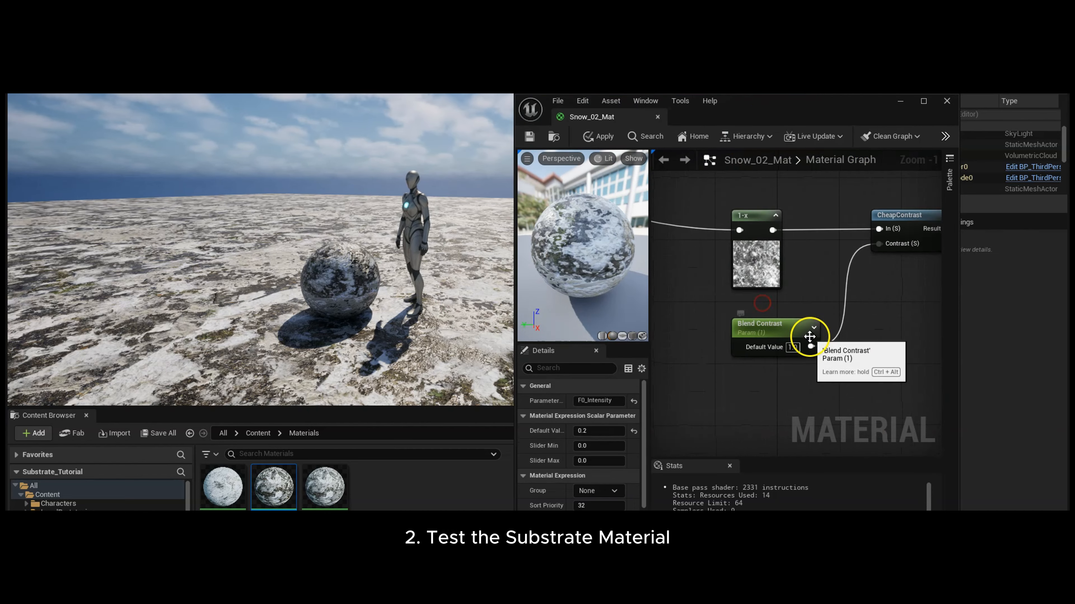
pyautogui.scroll(1, 810, 336)
pyautogui.click(809, 337)
pyautogui.moveTo(598, 431); pyautogui.dragTo(563, 431)
pyautogui.moveTo(377, 322); pyautogui.dragTo(450, 314)
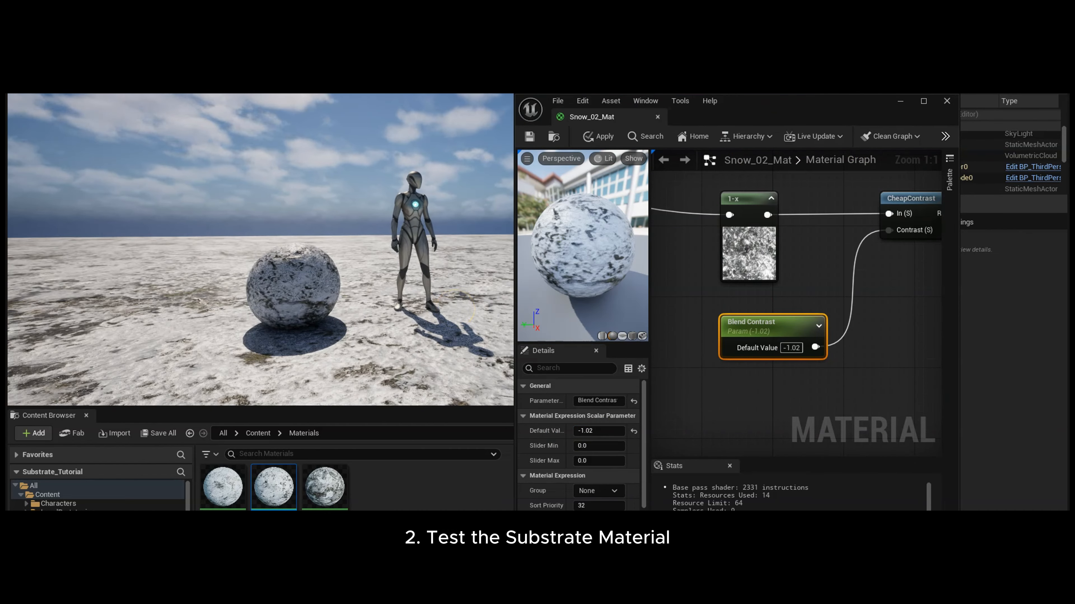
pyautogui.press('super')
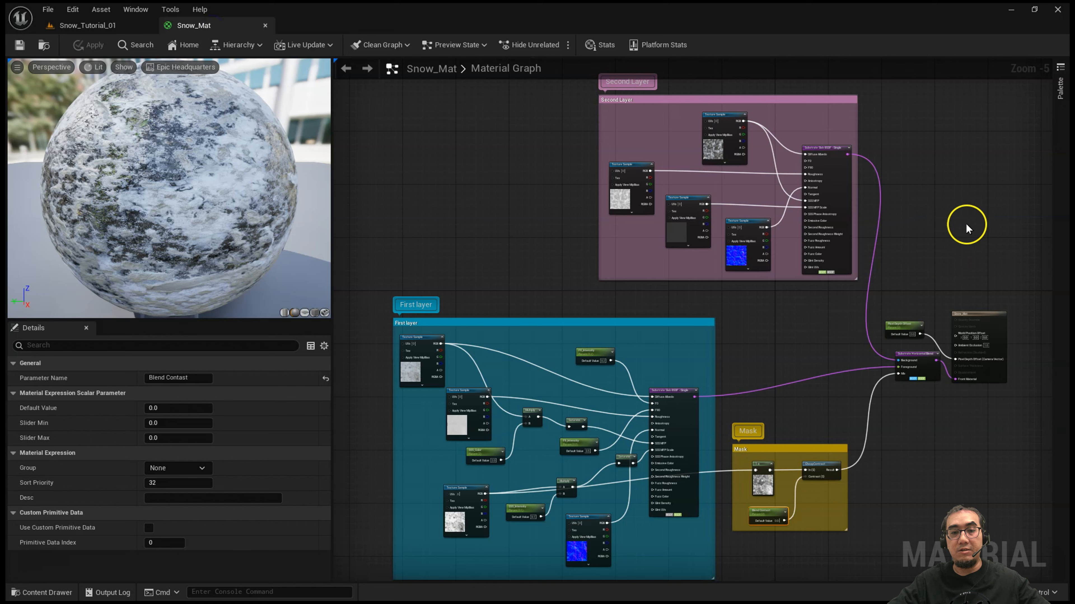
# Step: Examine the Snow_Mat output and Substrate Horizontal Blend nodes, and the node connections inside the First layer group
pyautogui.moveTo(967, 248); pyautogui.dragTo(755, 212, button='right')
pyautogui.scroll(5, 756, 211)
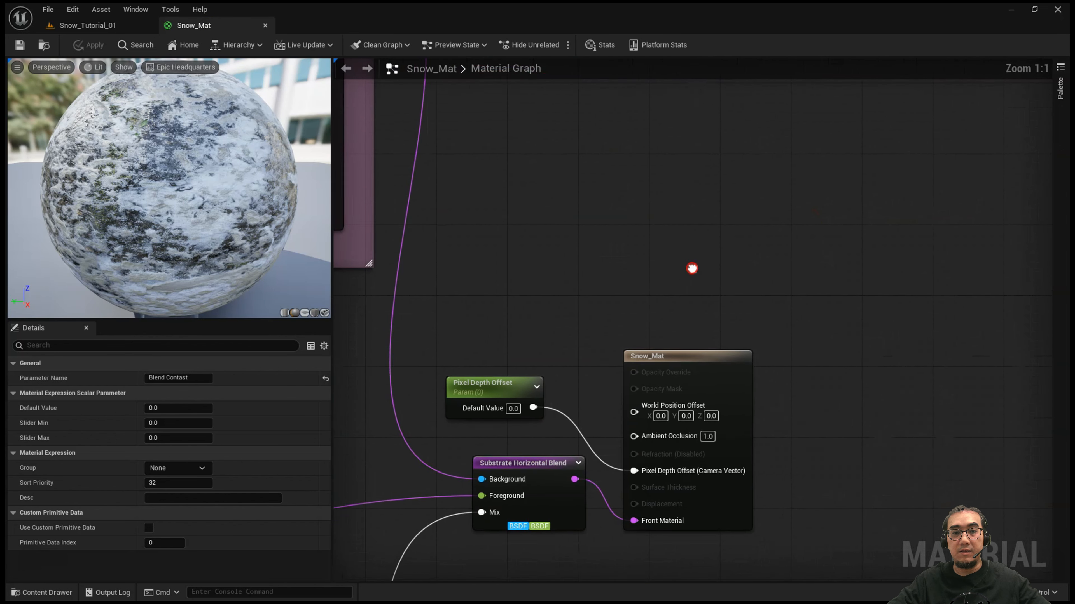
pyautogui.moveTo(694, 269); pyautogui.dragTo(793, 154, button='right')
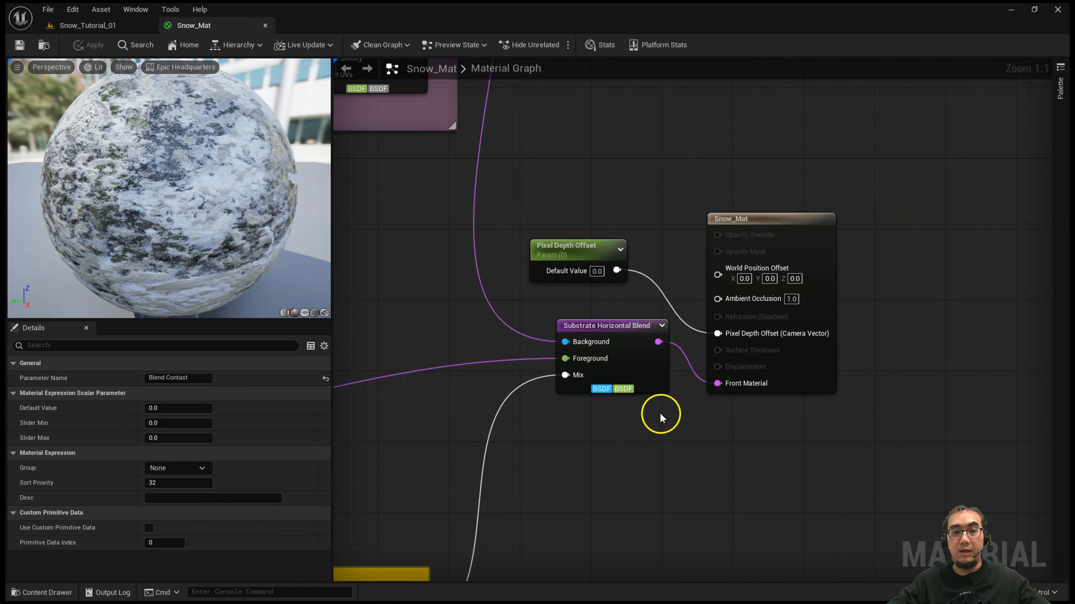
pyautogui.moveTo(649, 419); pyautogui.dragTo(756, 372, button='right')
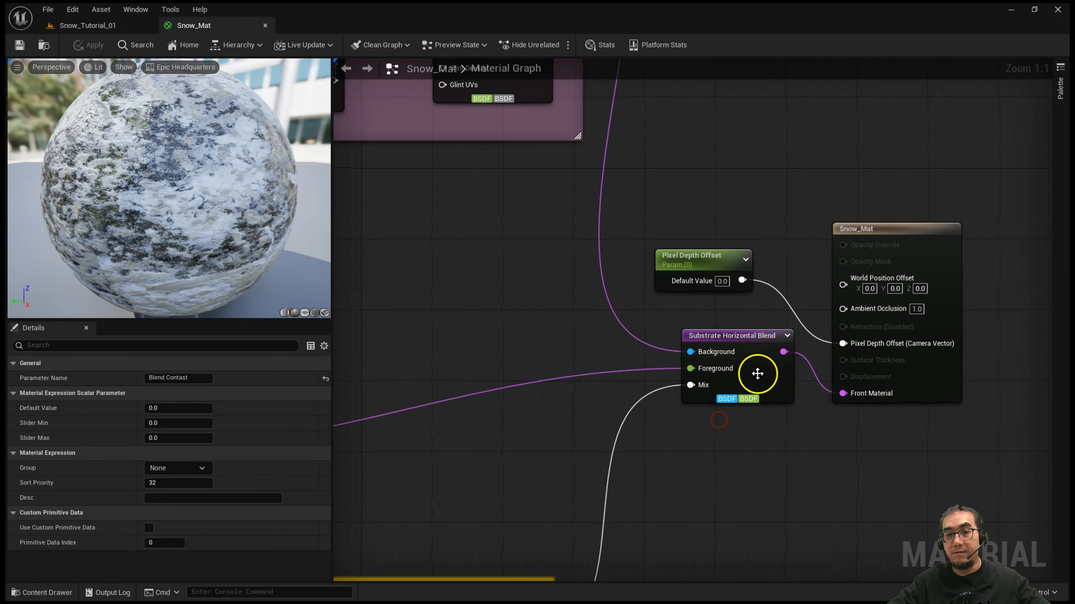
pyautogui.moveTo(585, 192); pyautogui.dragTo(1005, 264, button='right')
pyautogui.scroll(-2, 722, 231)
pyautogui.scroll(-1, 693, 232)
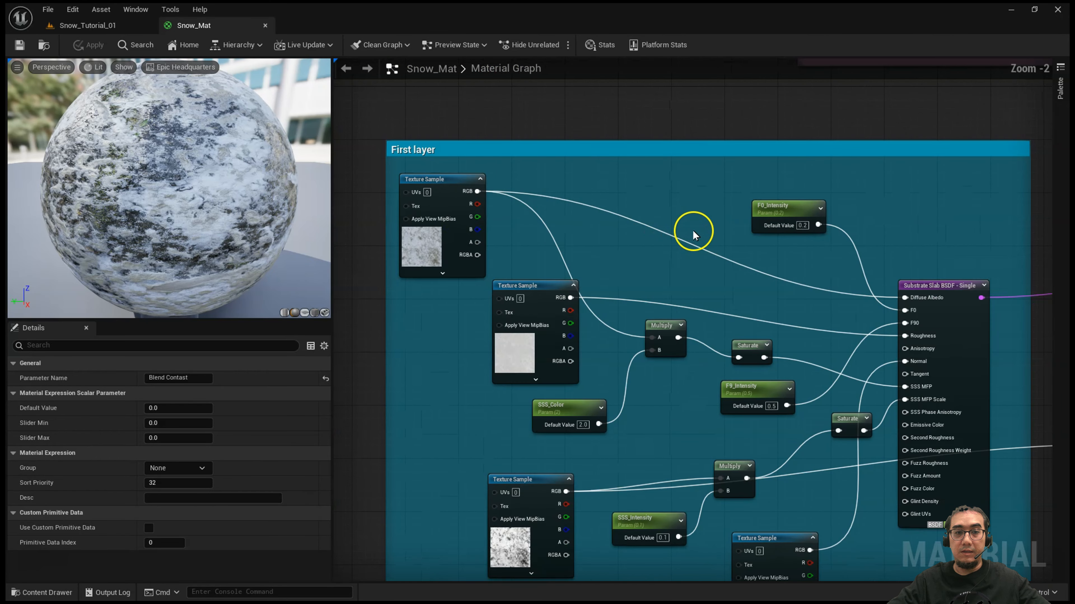
pyautogui.scroll(1, 710, 234)
pyautogui.moveTo(710, 234); pyautogui.dragTo(699, 207, button='right')
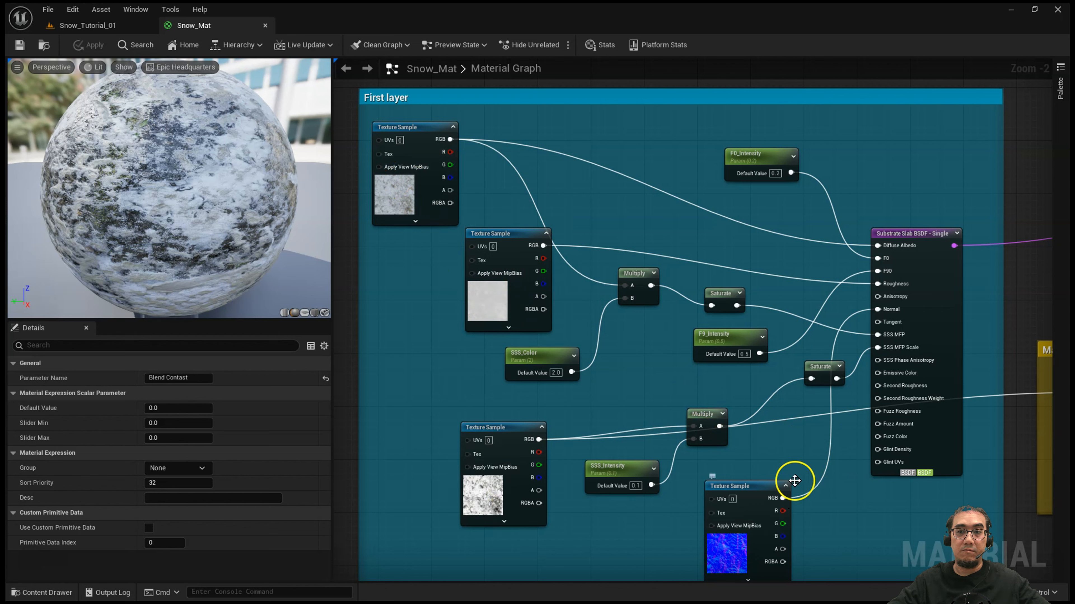
# Step: Examine the Mask and Second Layer groups and how they feed the Substrate Horizontal Blend node
pyautogui.moveTo(887, 512); pyautogui.dragTo(407, 468, button='right')
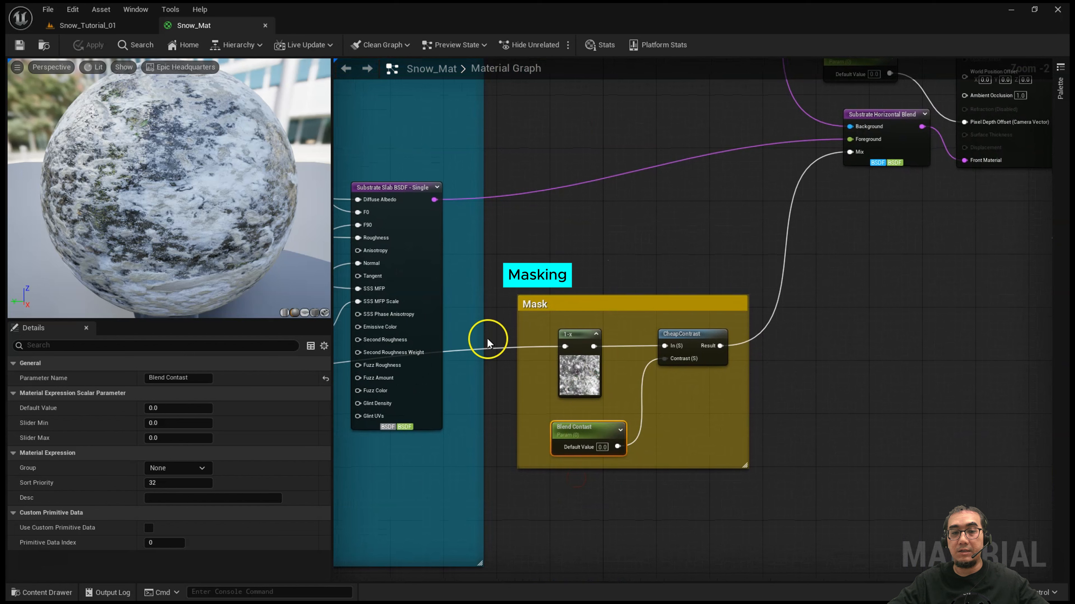
pyautogui.moveTo(816, 196); pyautogui.dragTo(803, 337, button='right')
pyautogui.moveTo(777, 232); pyautogui.dragTo(757, 359, button='right')
pyautogui.moveTo(705, 319); pyautogui.dragTo(908, 571, button='right')
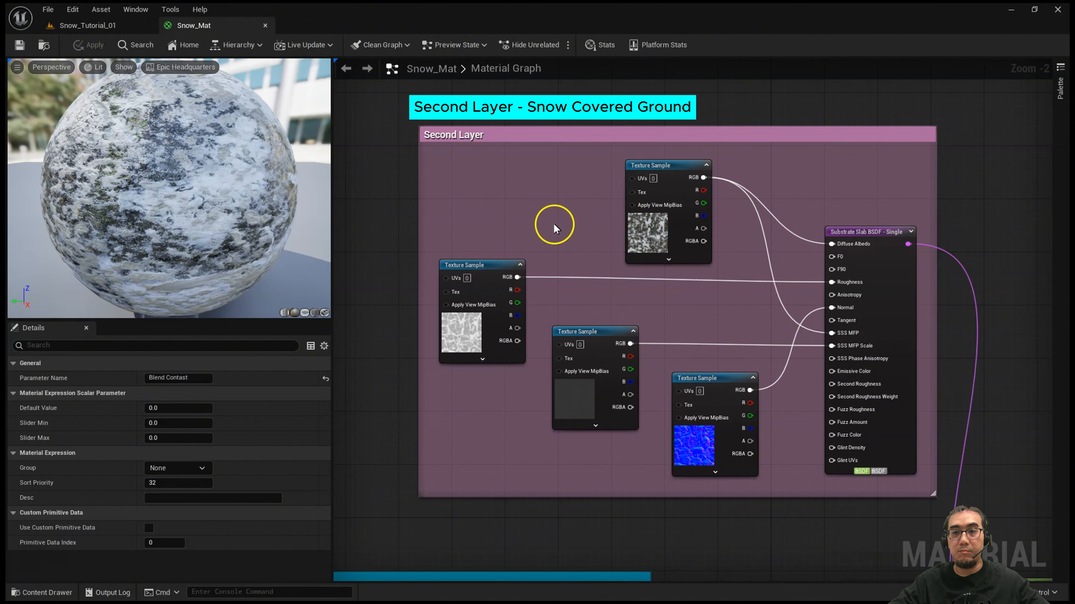
pyautogui.moveTo(845, 462); pyautogui.dragTo(535, 214, button='right')
pyautogui.scroll(2, 637, 338)
pyautogui.moveTo(718, 404); pyautogui.dragTo(678, 381, button='right')
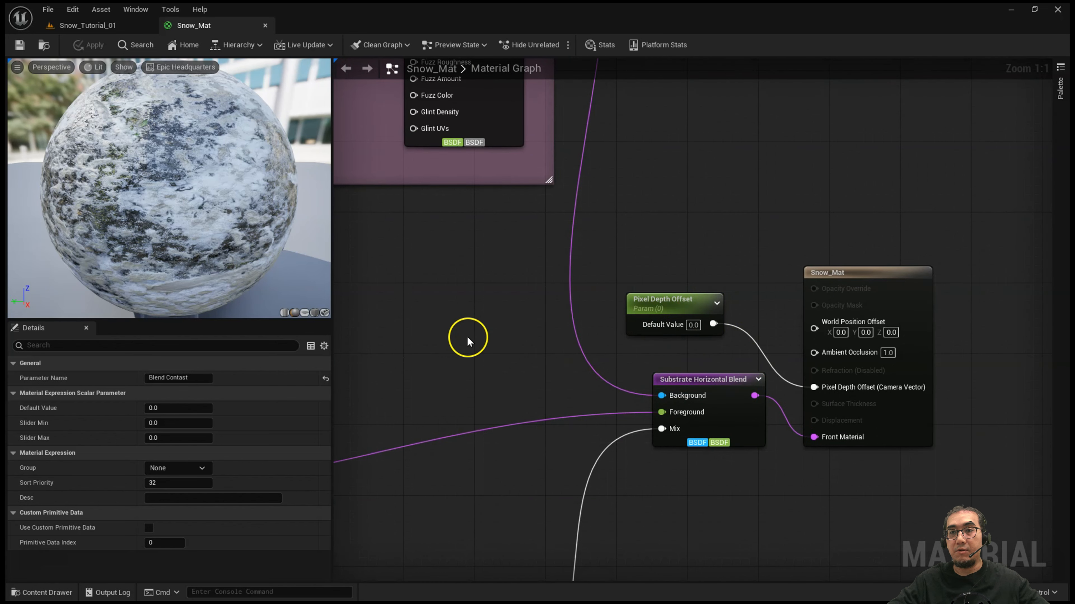
# Step: Set the default value of the Blend Contast parameter in the Mask group to 1
pyautogui.scroll(-1, 463, 339)
pyautogui.moveTo(466, 399); pyautogui.dragTo(744, 159, button='right')
pyautogui.moveTo(669, 339); pyautogui.dragTo(801, 196, button='right')
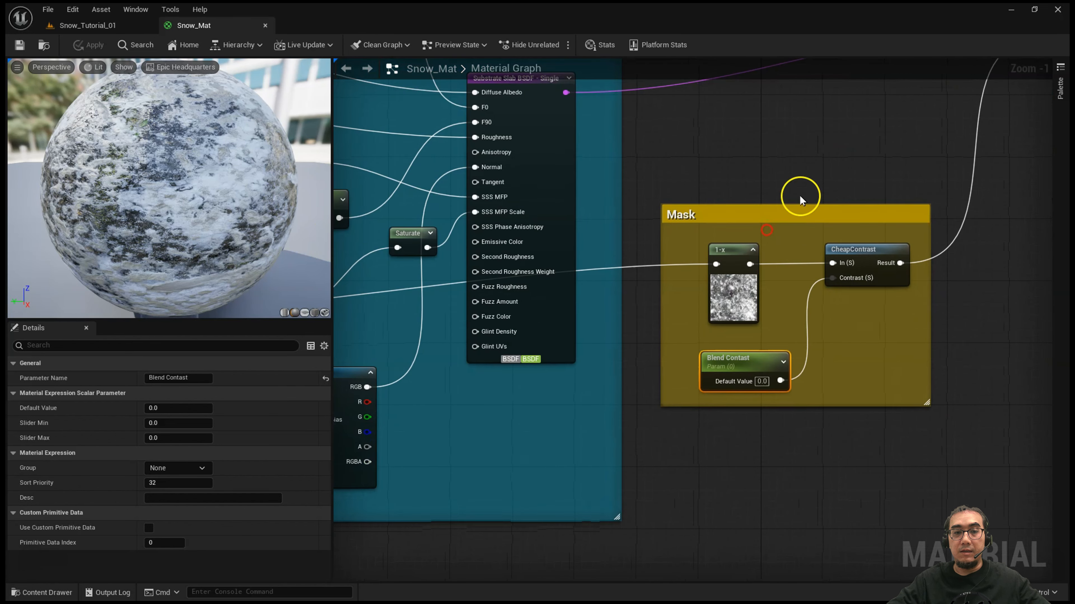
pyautogui.moveTo(779, 347); pyautogui.dragTo(698, 398, button='right')
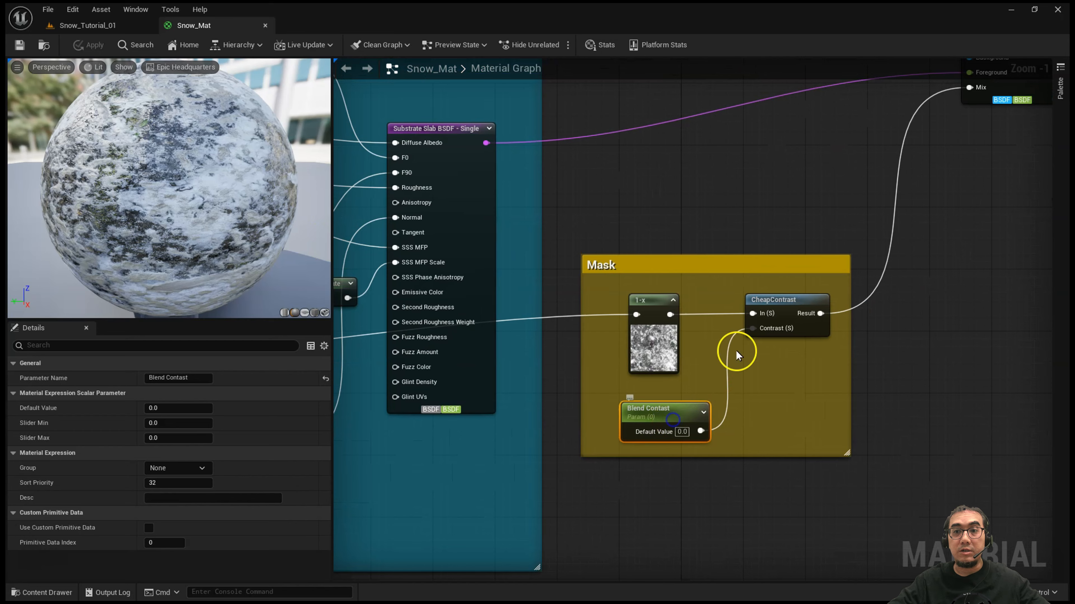
pyautogui.moveTo(711, 199); pyautogui.dragTo(702, 239, button='right')
pyautogui.click(191, 409)
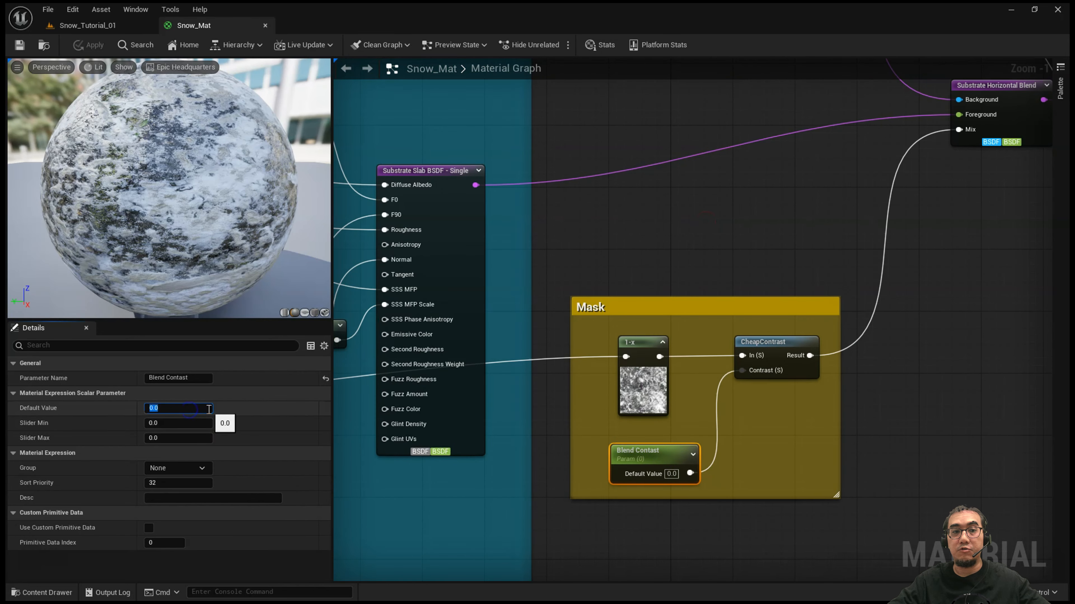
pyautogui.press('Return')
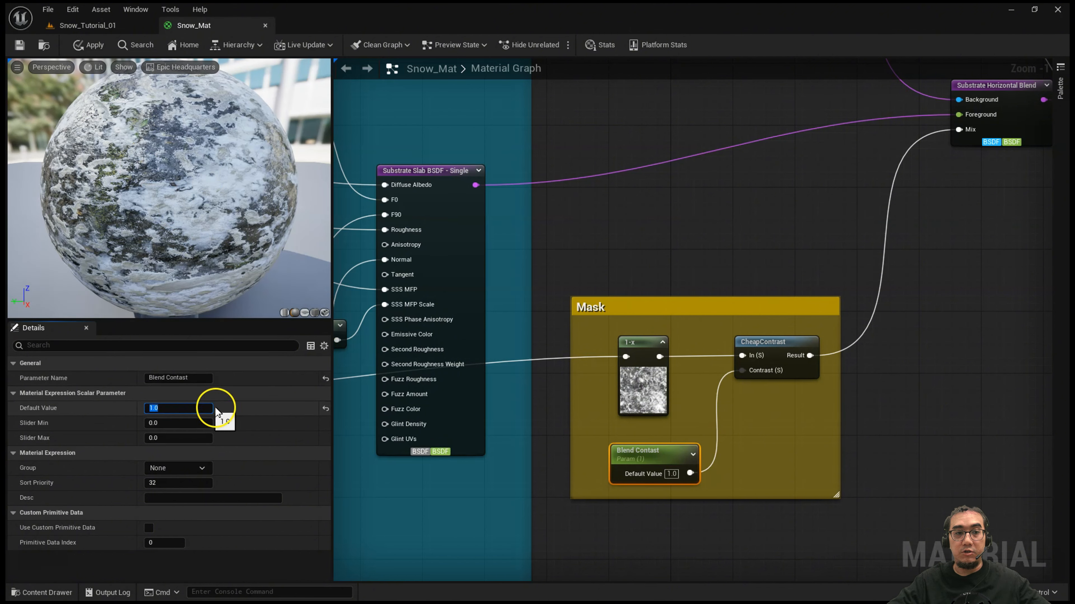
# Step: Try lower blend contrast values such as about 0.12 in the Mask group, and reset the default value to 0
pyautogui.moveTo(187, 408); pyautogui.dragTo(68, 411)
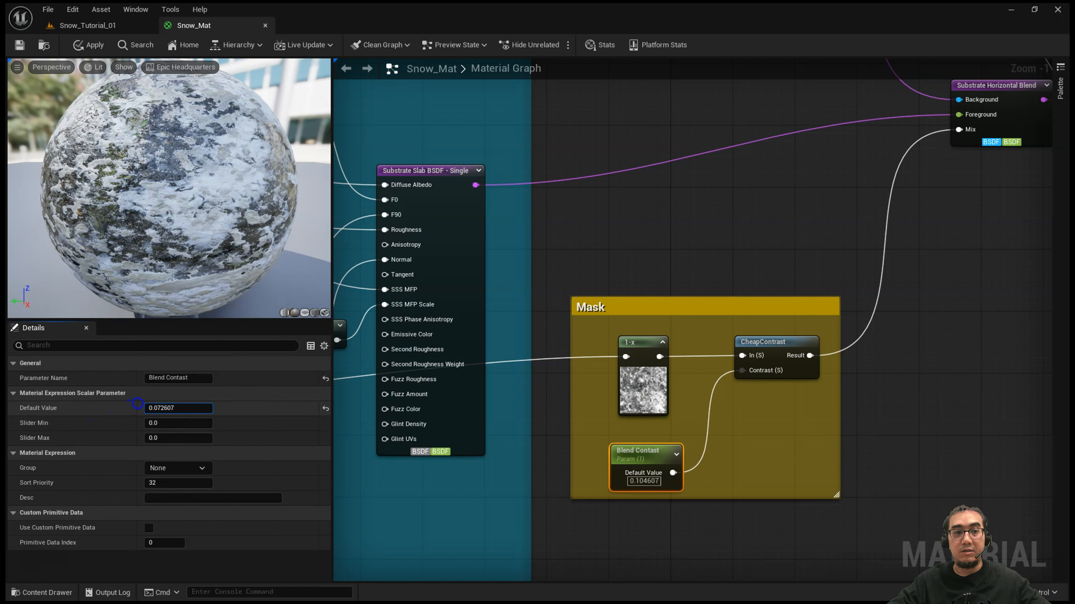
pyautogui.moveTo(138, 404); pyautogui.dragTo(177, 410)
pyautogui.click(175, 410)
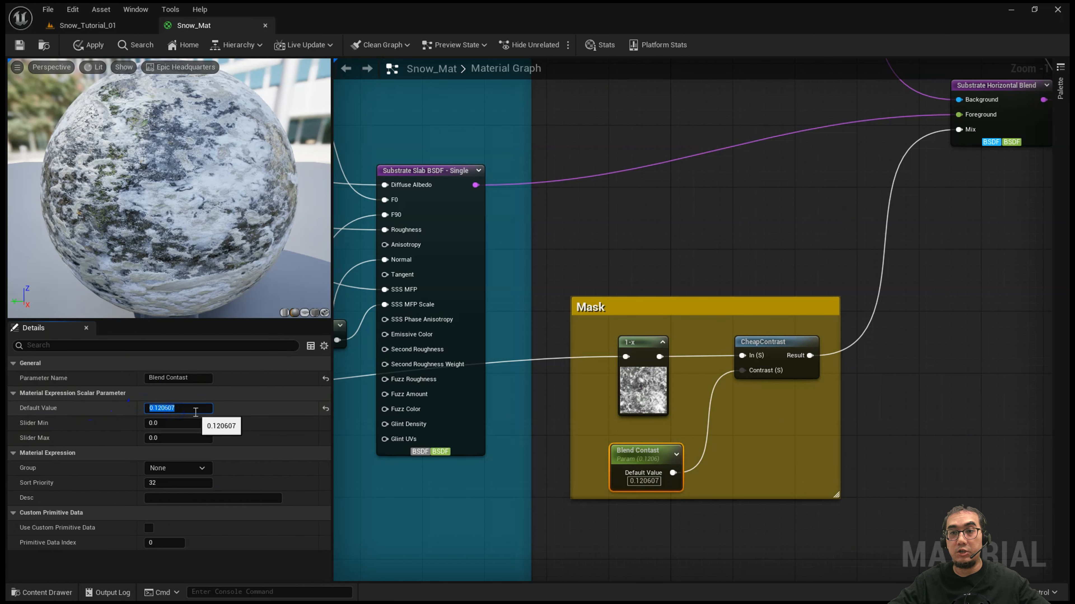
pyautogui.press('Return')
pyautogui.click(657, 242)
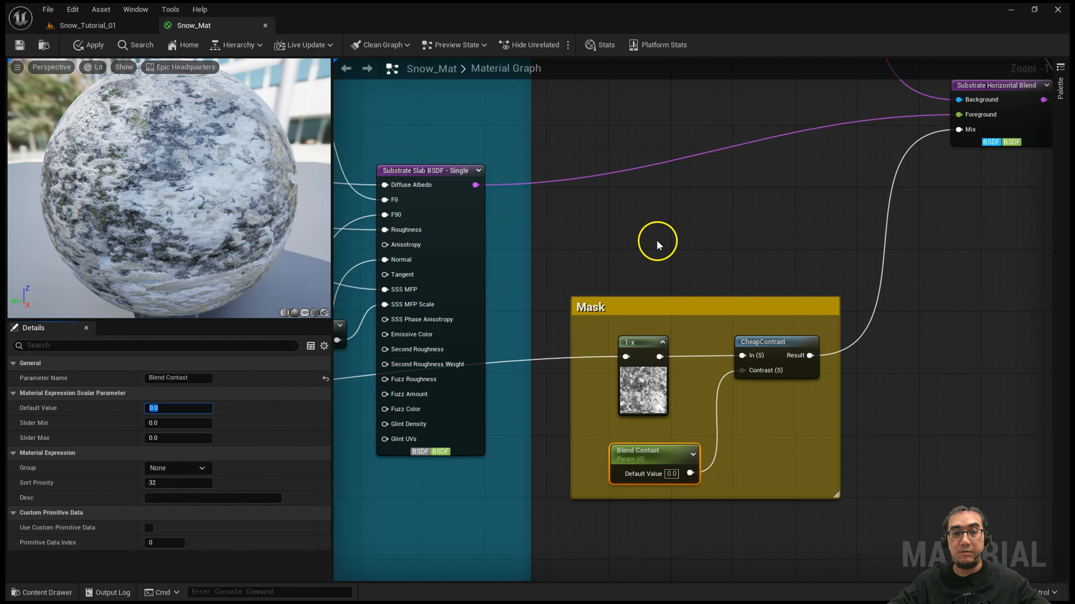
pyautogui.scroll(-5, 775, 247)
pyautogui.scroll(-1, 776, 245)
pyautogui.moveTo(783, 225); pyautogui.dragTo(850, 384, button='right')
pyautogui.scroll(2, 782, 339)
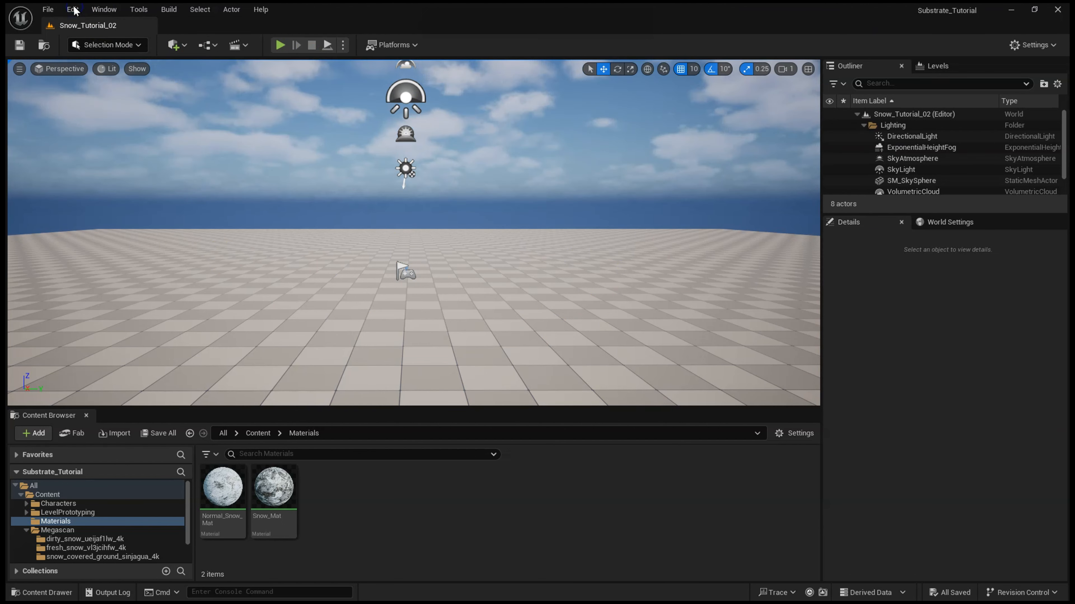
# Step: Search the project settings for "substrate", check the Substrate rendering options, and close the settings
pyautogui.click(77, 13)
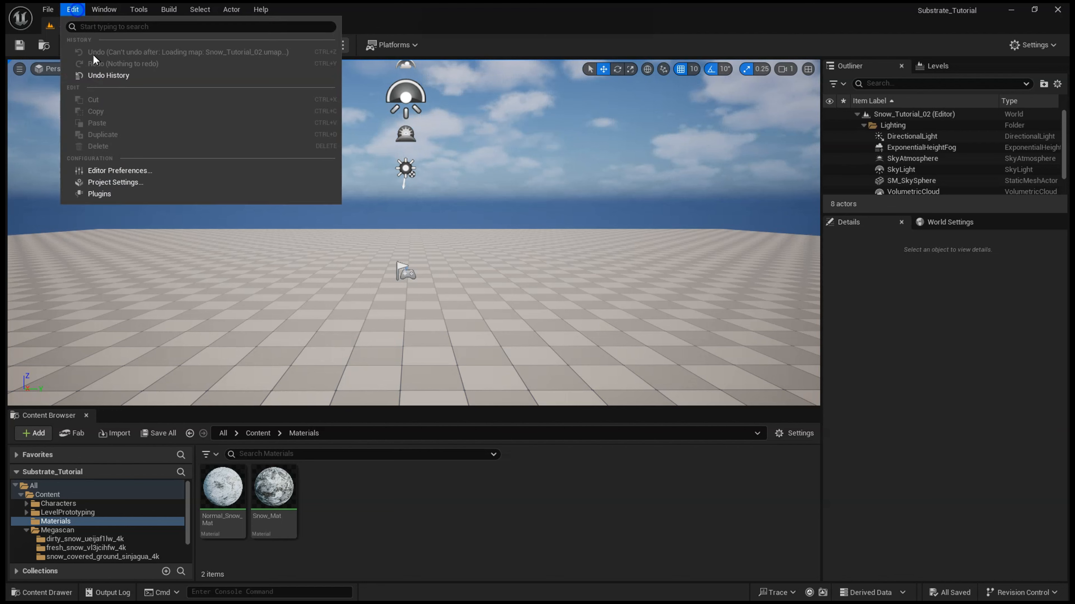
pyautogui.click(132, 182)
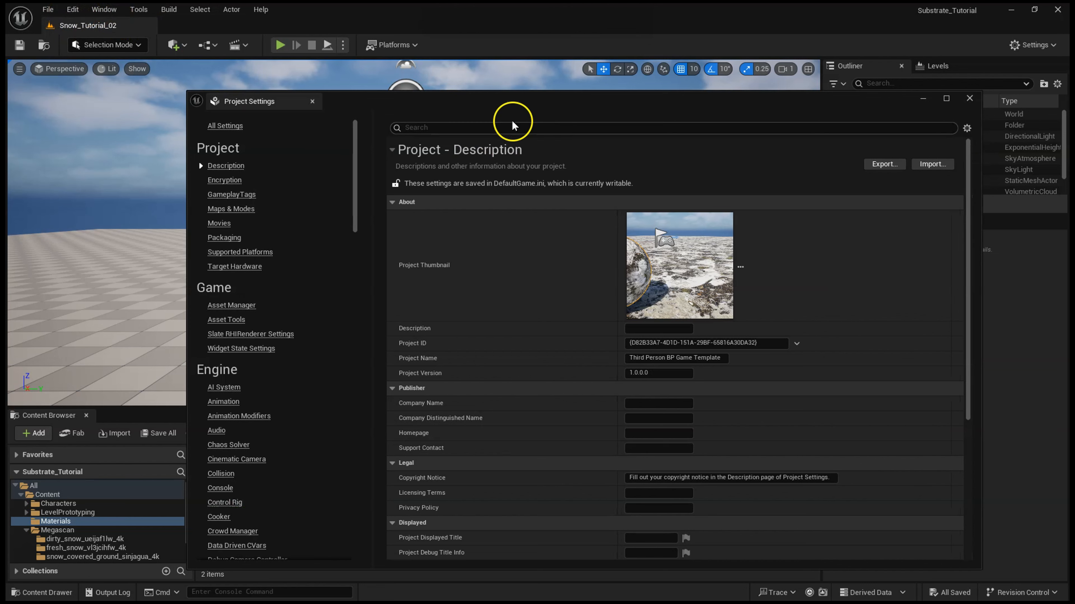
pyautogui.click(543, 128)
pyautogui.write('su')
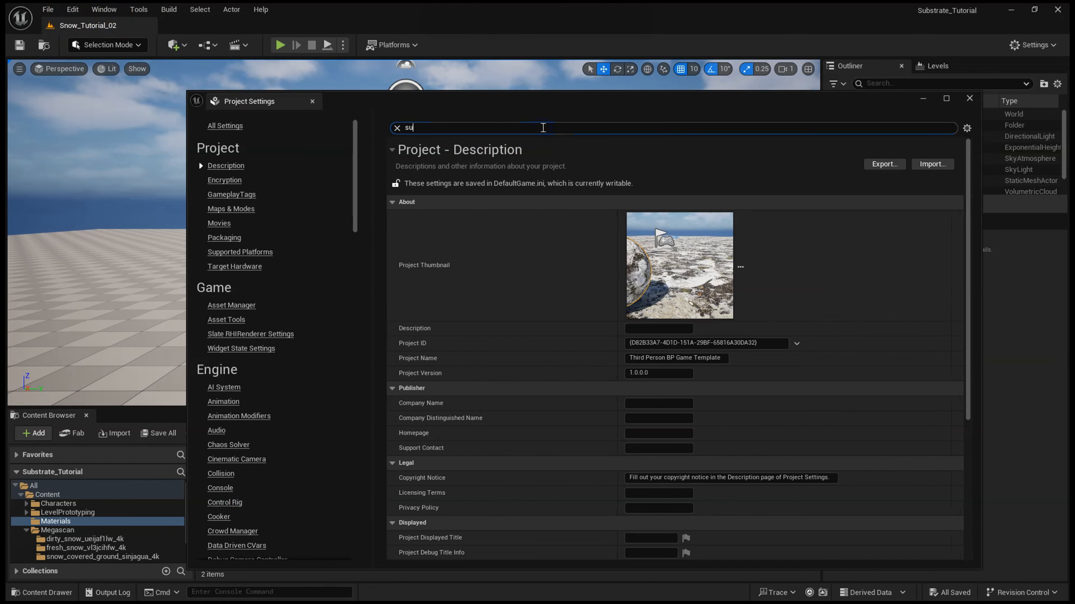
pyautogui.write('bstrate')
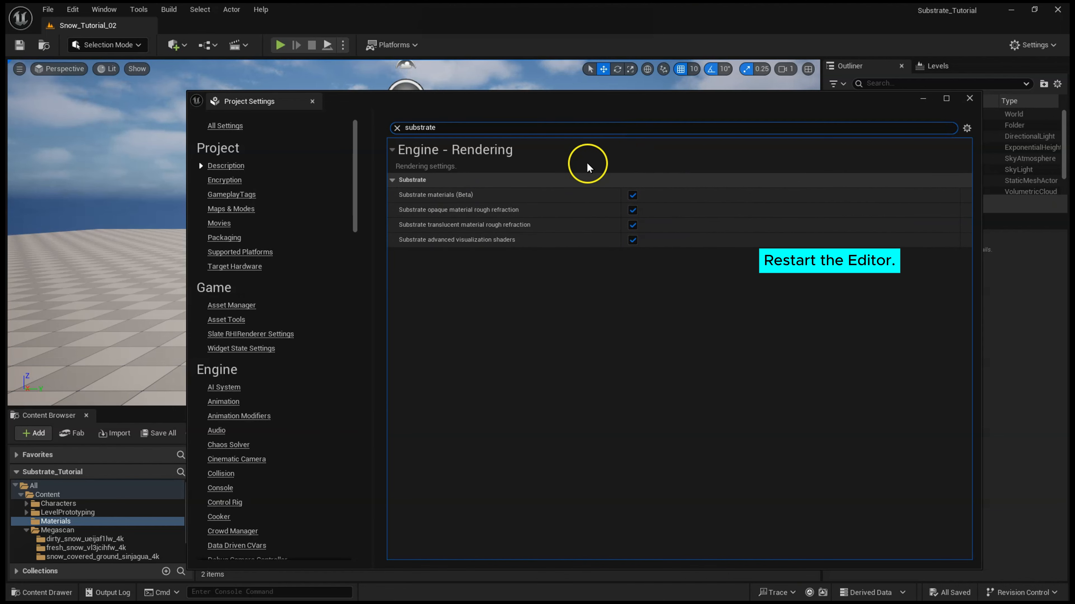
pyautogui.click(969, 98)
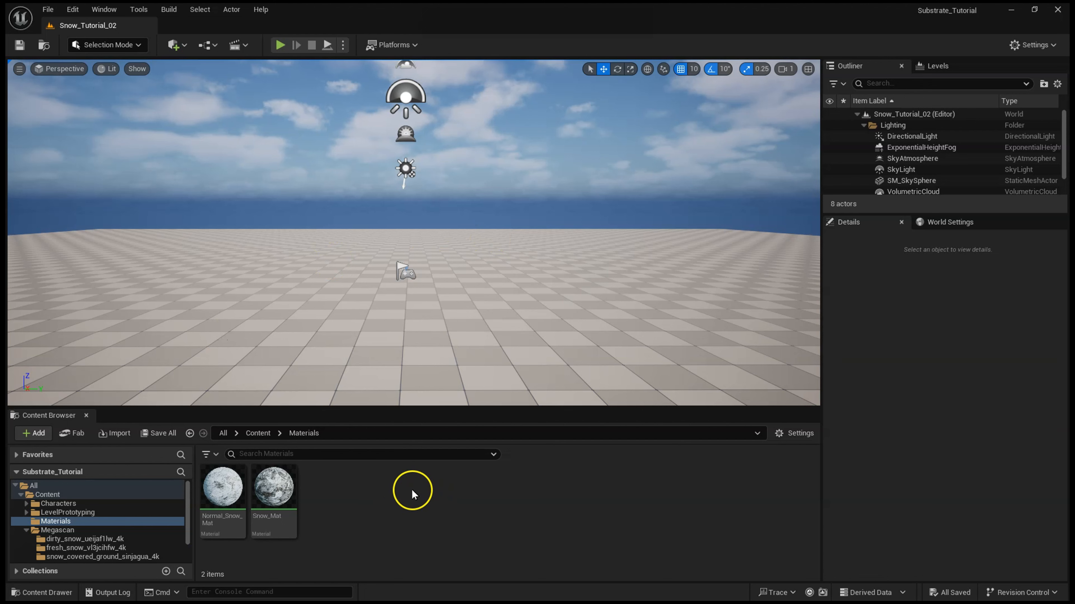
# Step: Create a new material named Snow_02_Mat in the Materials folder
pyautogui.rightClick(401, 490)
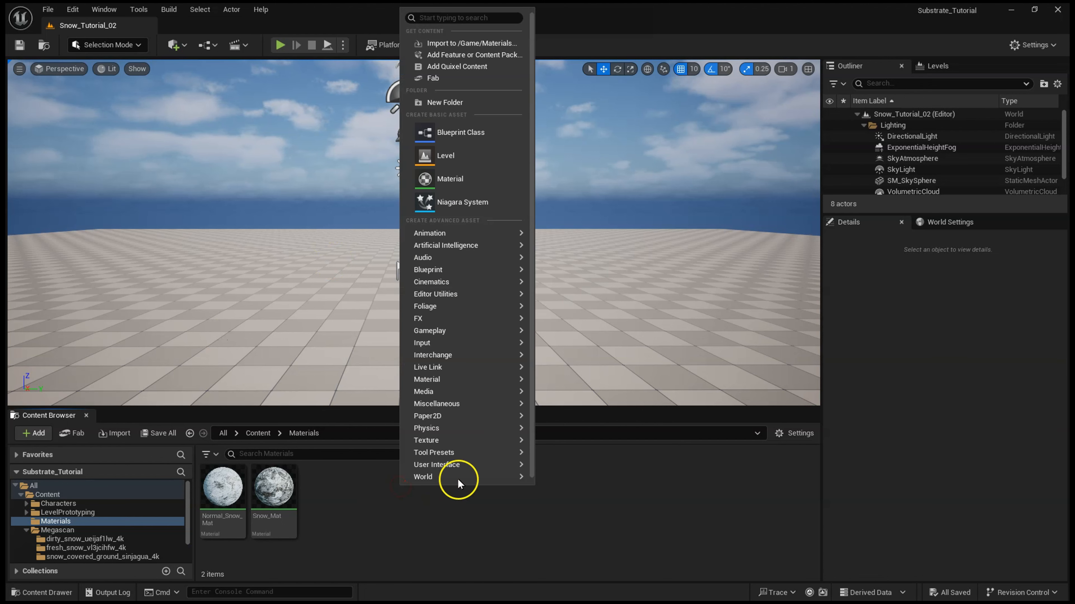
pyautogui.click(450, 179)
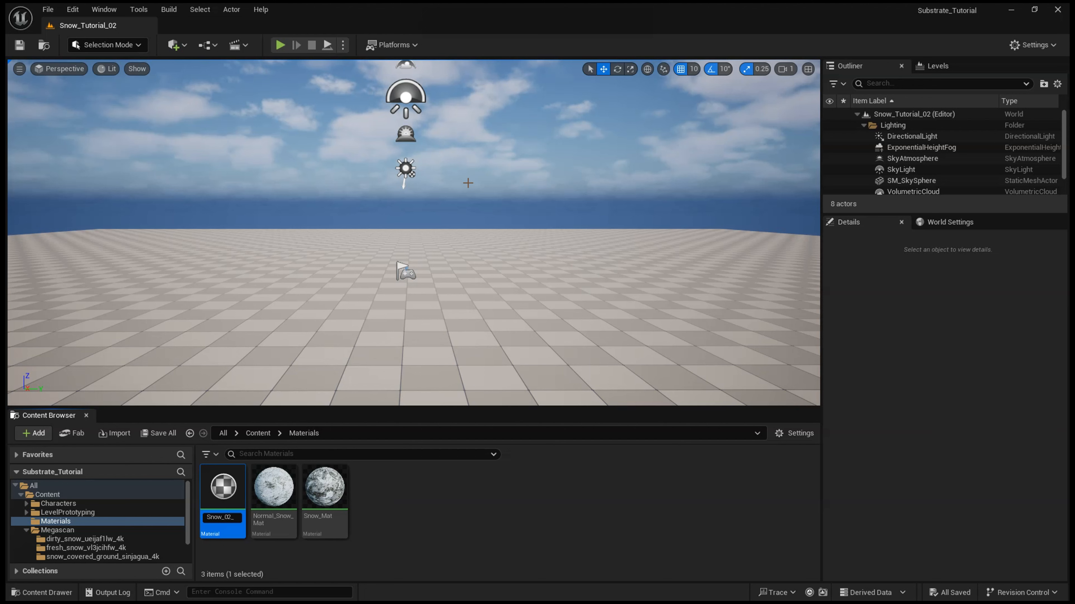
pyautogui.press('Return')
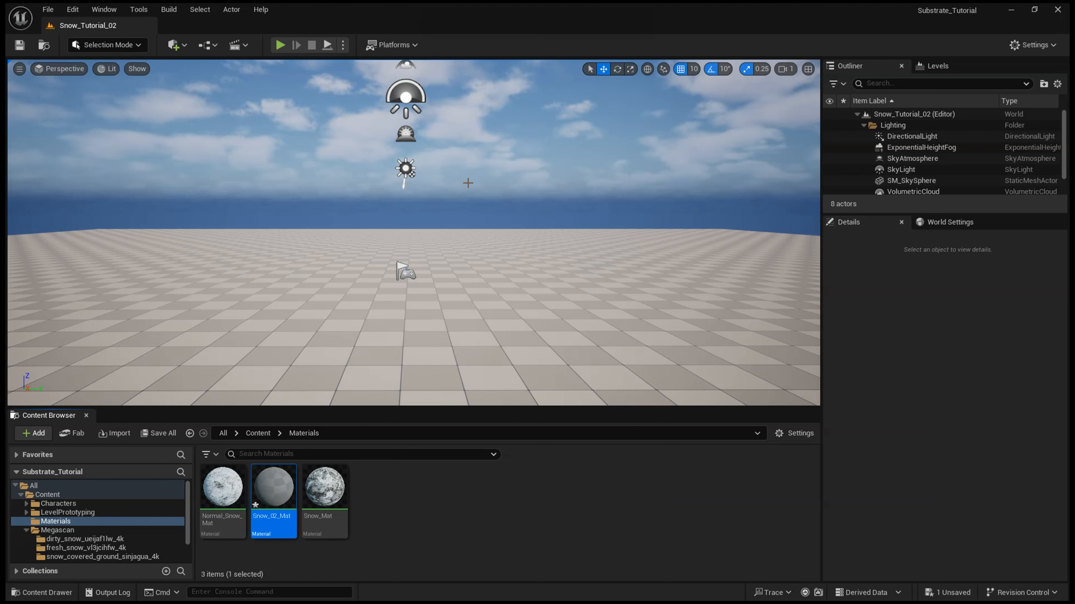
# Step: Save all unsaved content, and open the Snow_02_Mat material in a maximized material editor window
pyautogui.click(160, 433)
pyautogui.click(631, 433)
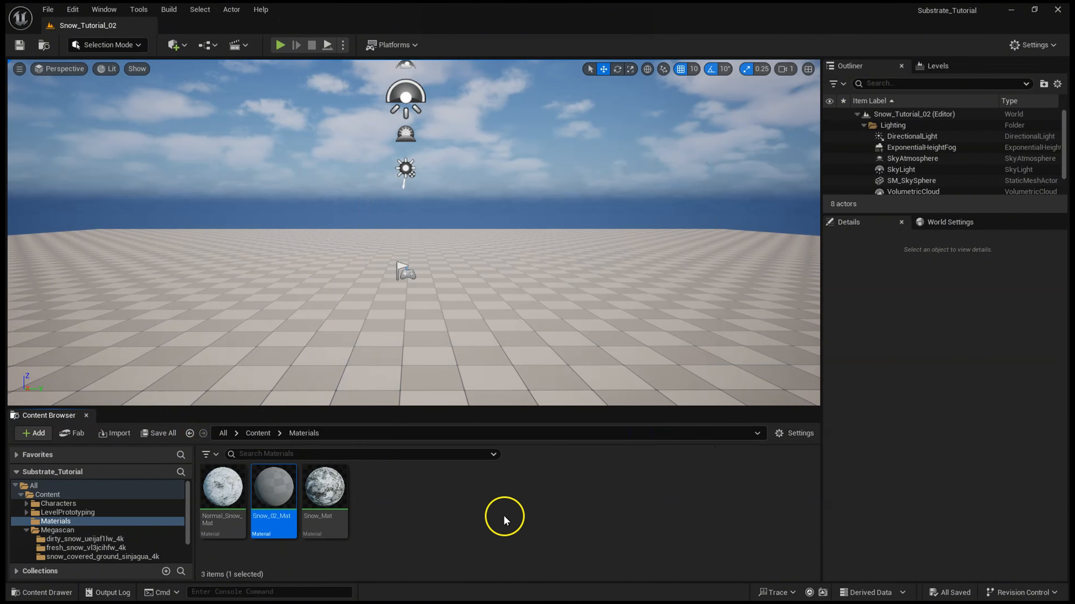
pyautogui.doubleClick(272, 503)
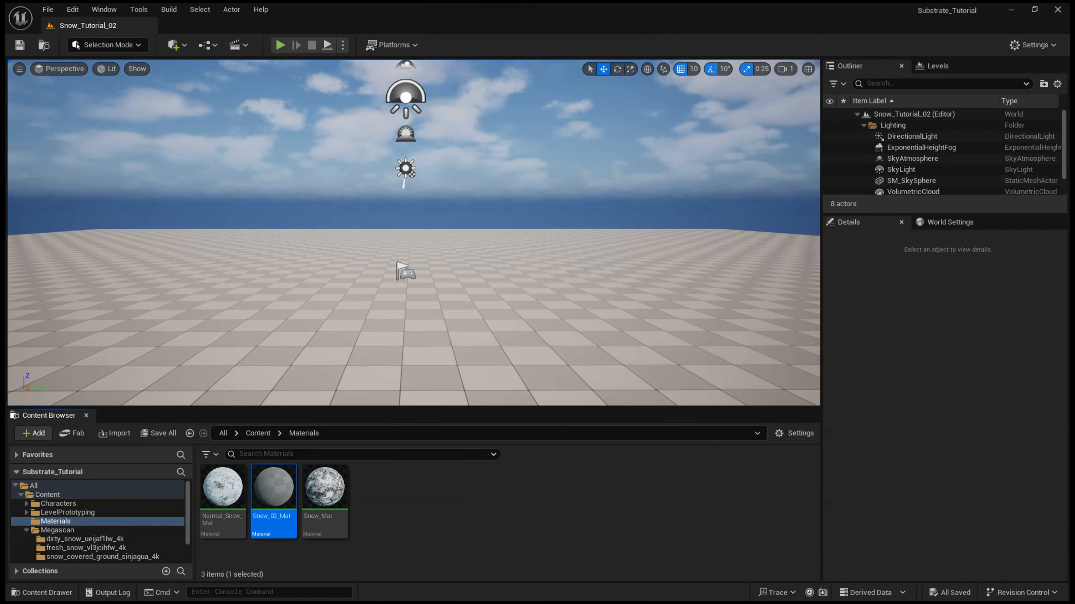
pyautogui.moveTo(326, 4); pyautogui.dragTo(346, 171)
pyautogui.moveTo(608, 183); pyautogui.dragTo(636, 175)
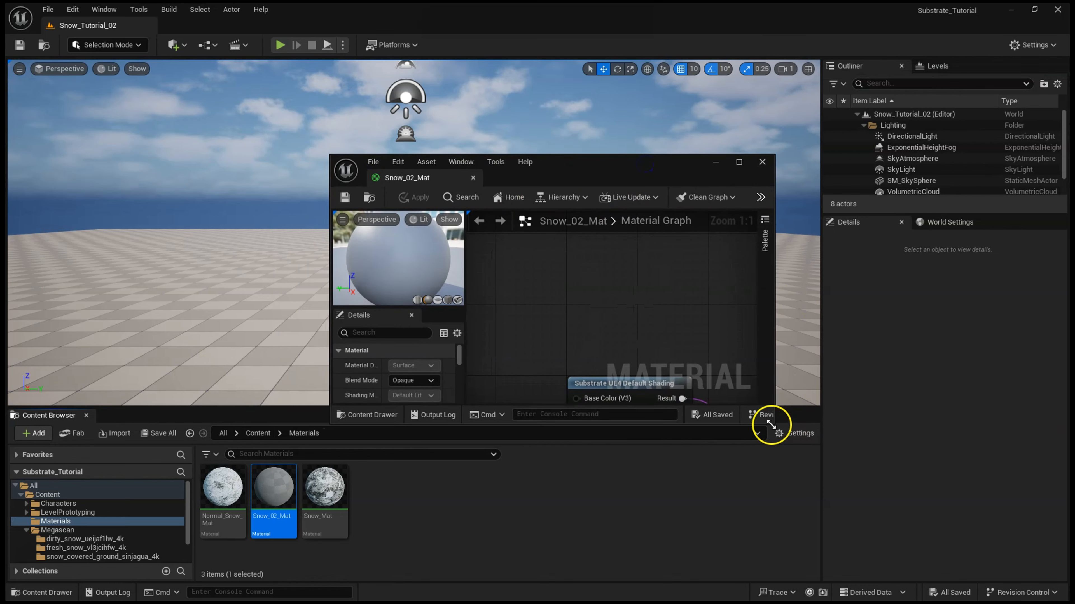
pyautogui.moveTo(789, 440); pyautogui.dragTo(947, 569)
pyautogui.moveTo(787, 348); pyautogui.dragTo(729, 269, button='right')
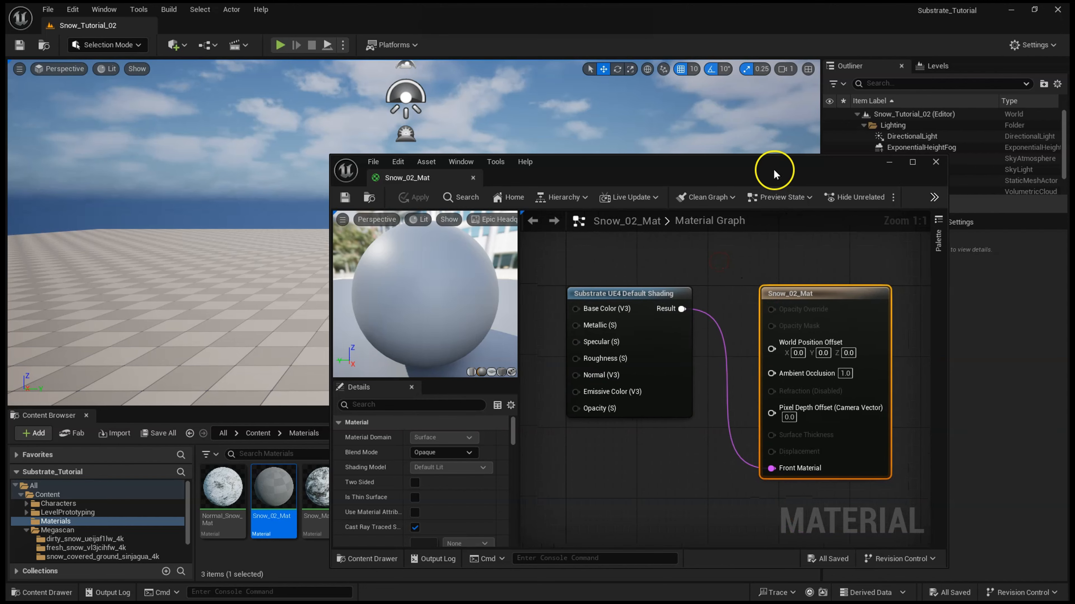
pyautogui.moveTo(773, 168); pyautogui.dragTo(661, 109)
pyautogui.click(824, 103)
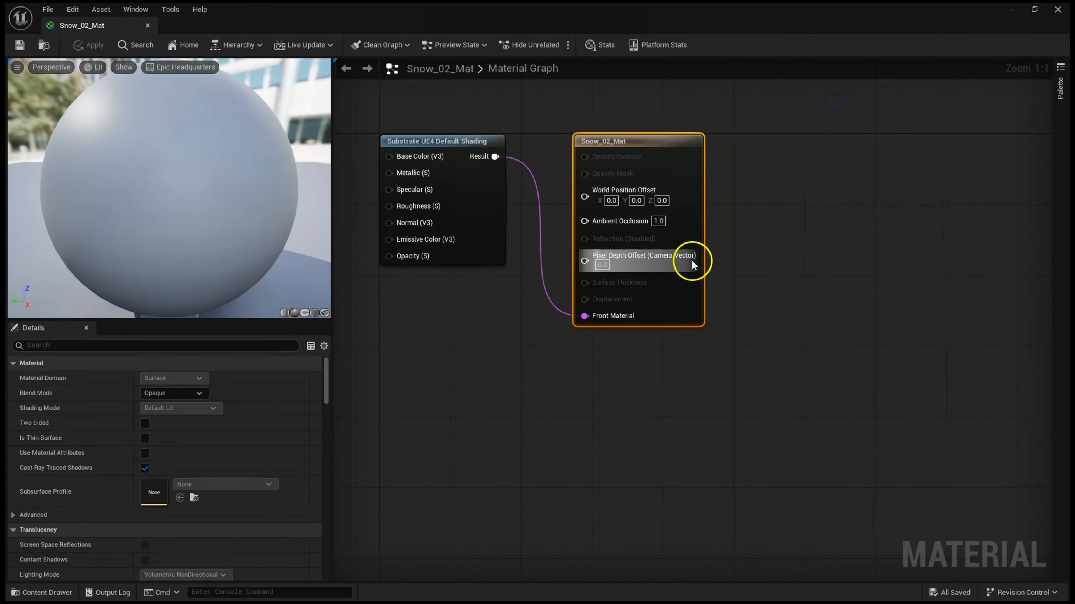
# Step: Add a Substrate Slab node to the material graph and place it beside the default shading node
pyautogui.moveTo(695, 259); pyautogui.dragTo(879, 307, button='right')
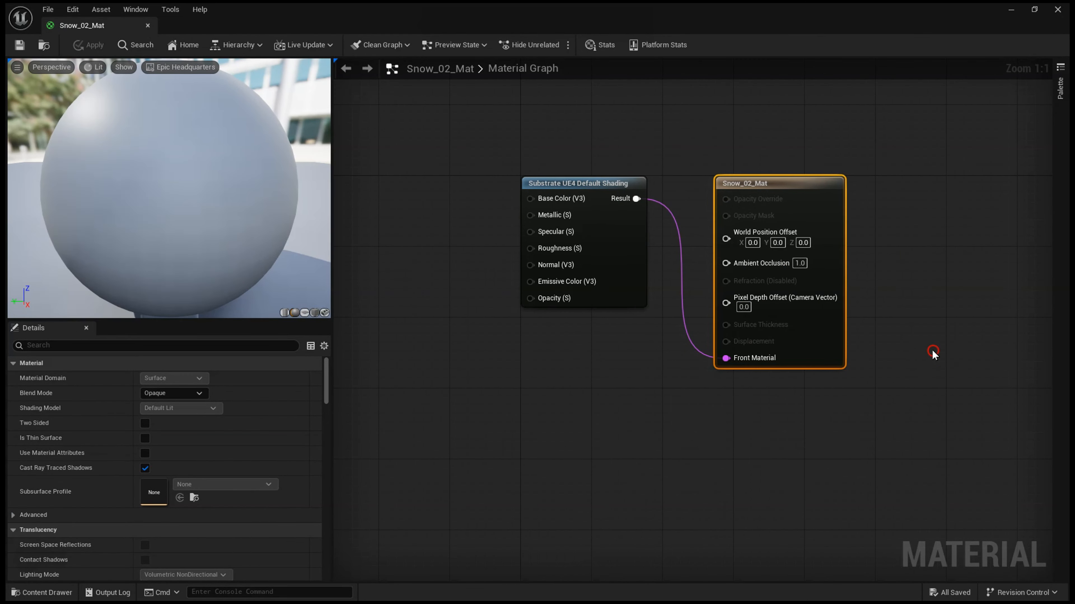
pyautogui.moveTo(934, 355); pyautogui.dragTo(981, 385, button='right')
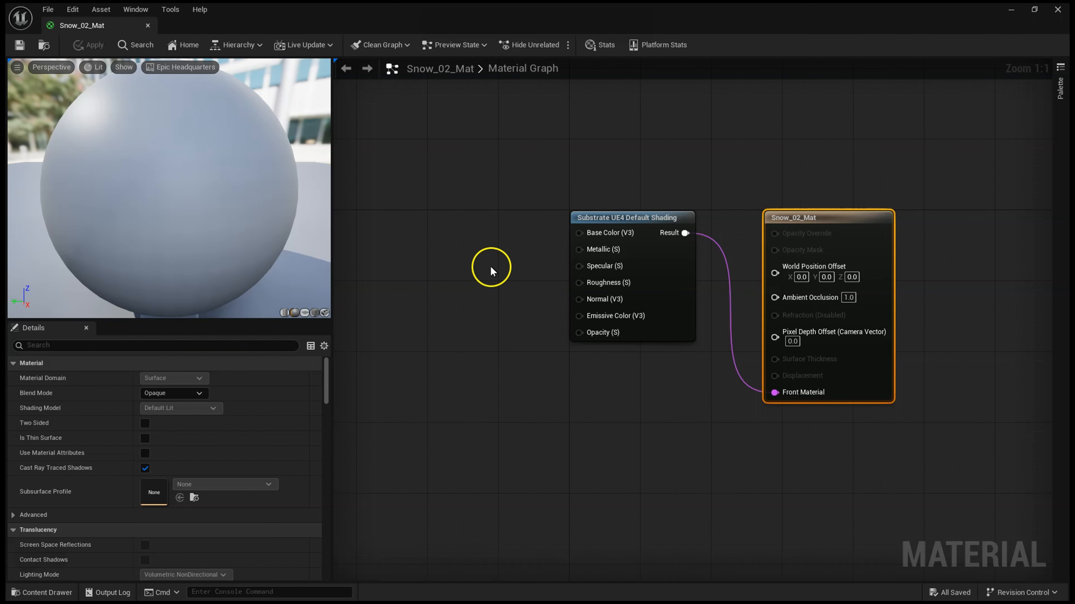
pyautogui.rightClick(487, 304)
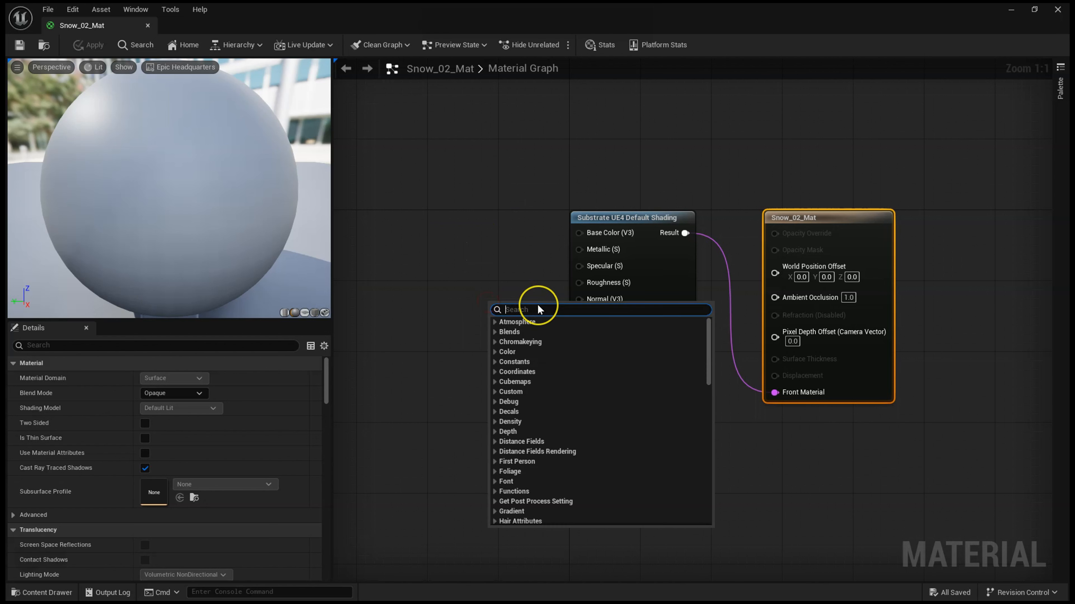
pyautogui.write('subs')
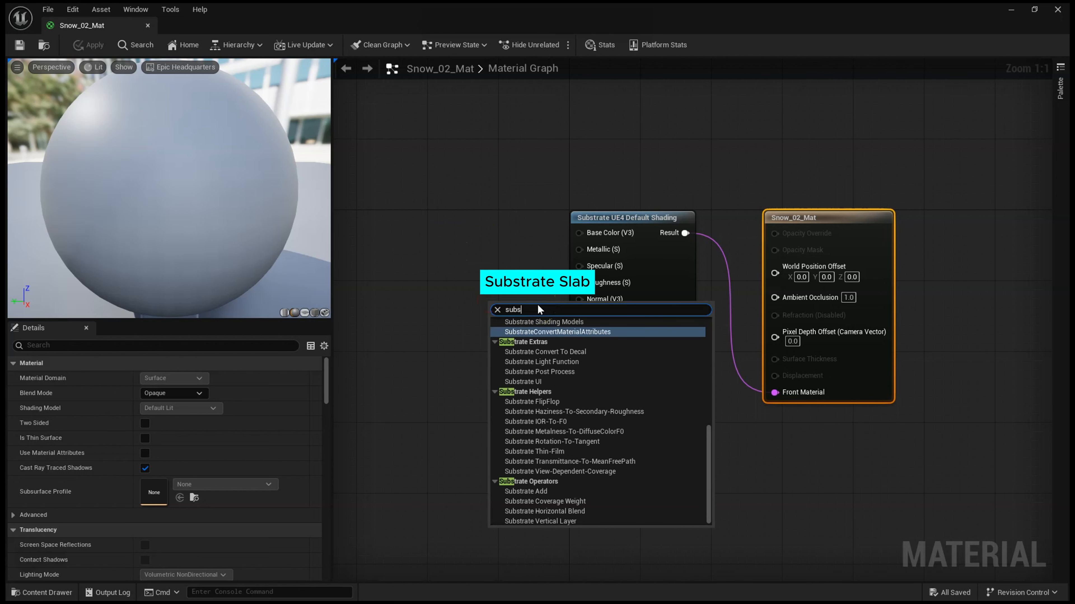
pyautogui.write('trate slab')
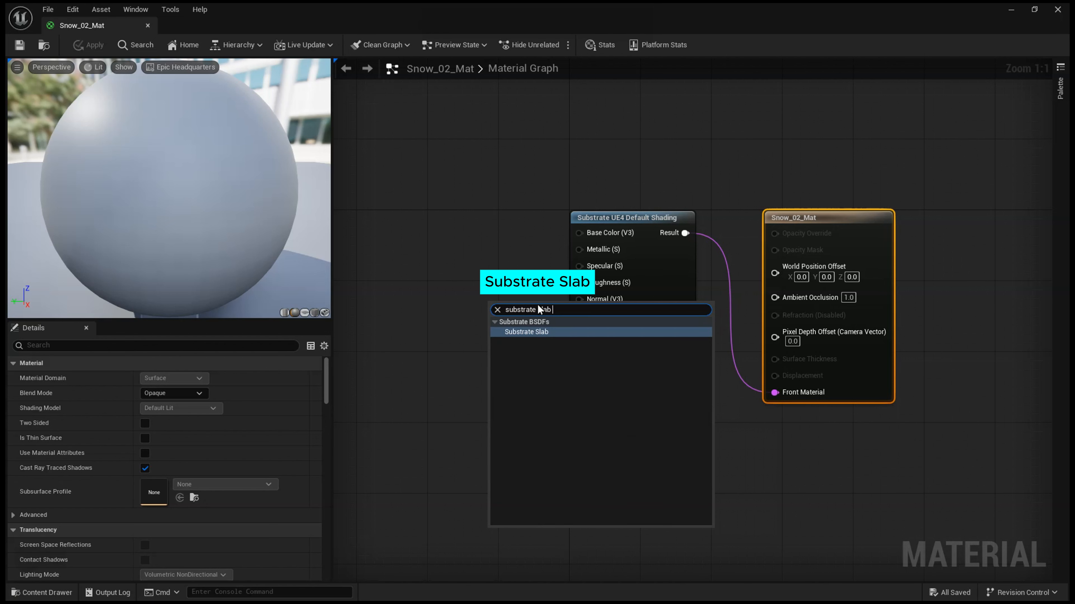
pyautogui.click(546, 331)
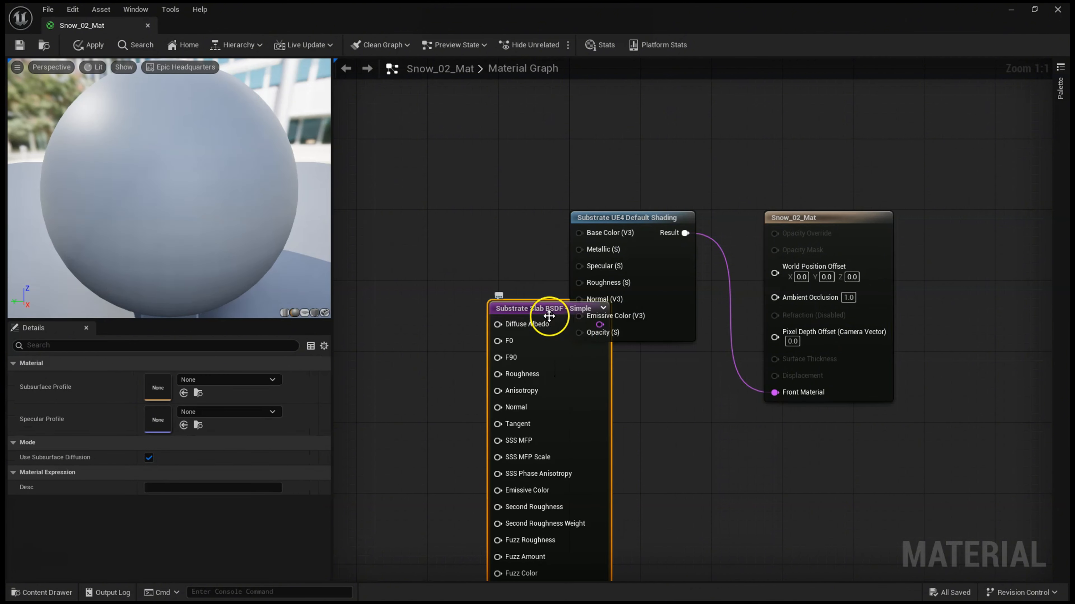
pyautogui.moveTo(547, 311); pyautogui.dragTo(486, 258)
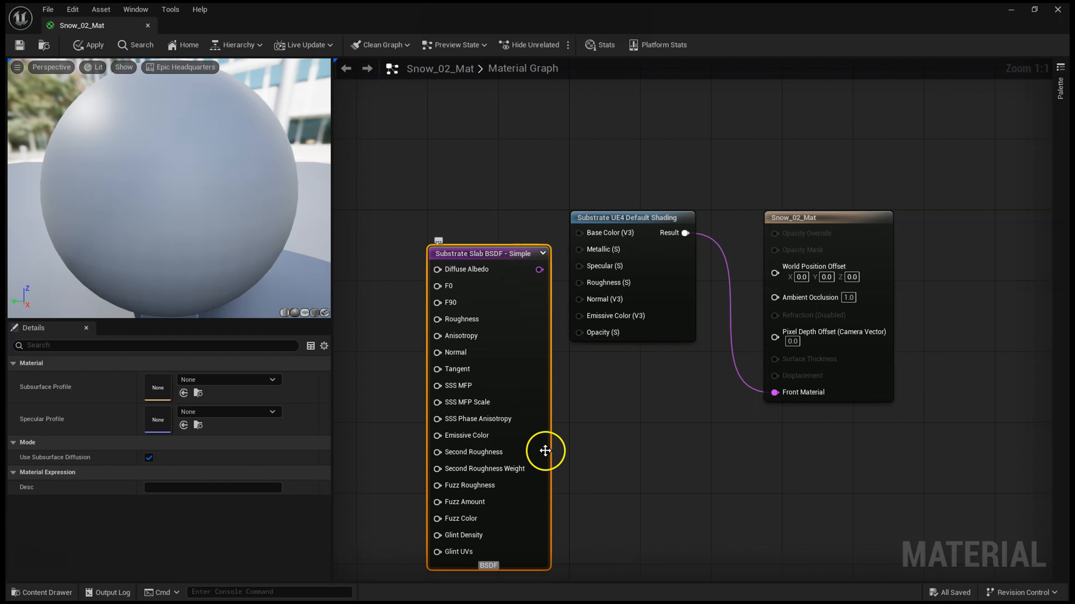
# Step: Connect the Substrate Slab output to Front Material and delete the Substrate UE4 Default Shading node
pyautogui.moveTo(631, 213)
pyautogui.mouseDown()
pyautogui.moveTo(614, 105)
pyautogui.moveTo(586, 89)
pyautogui.moveTo(612, 84)
pyautogui.mouseUp()
pyautogui.moveTo(644, 268); pyautogui.dragTo(637, 285, button='right')
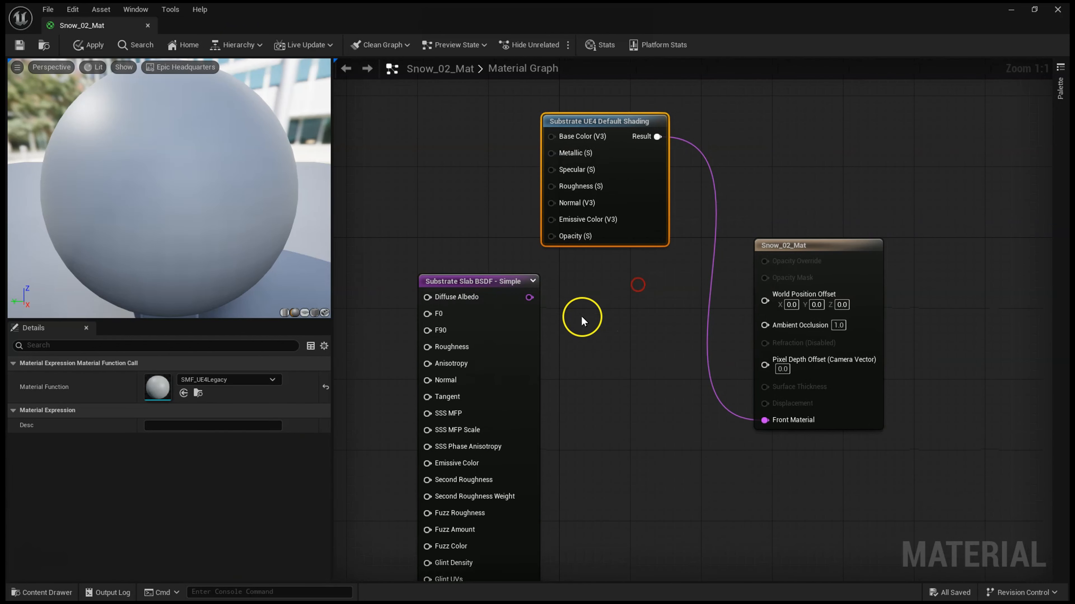
pyautogui.moveTo(531, 298); pyautogui.dragTo(765, 421)
pyautogui.moveTo(598, 123); pyautogui.dragTo(611, 123)
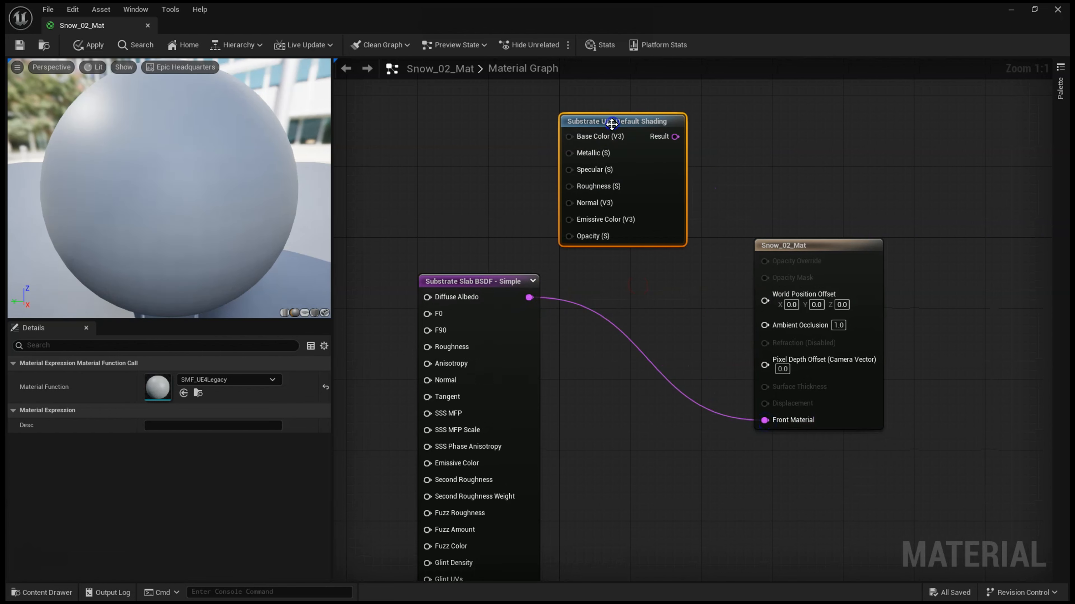
pyautogui.press('Delete')
pyautogui.moveTo(628, 264); pyautogui.dragTo(660, 234, button='right')
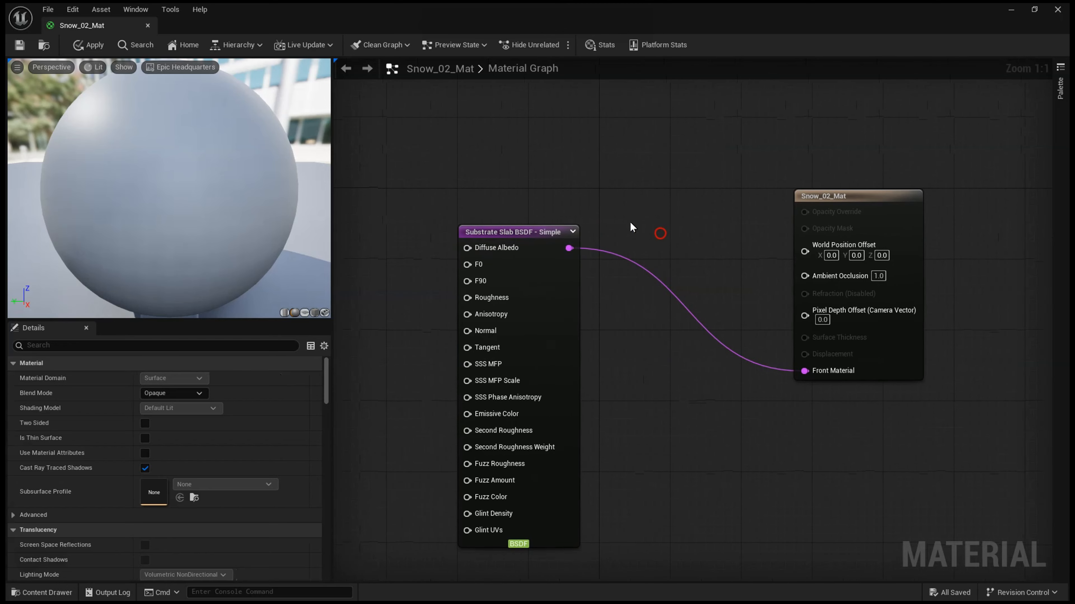
pyautogui.moveTo(544, 237); pyautogui.dragTo(615, 287)
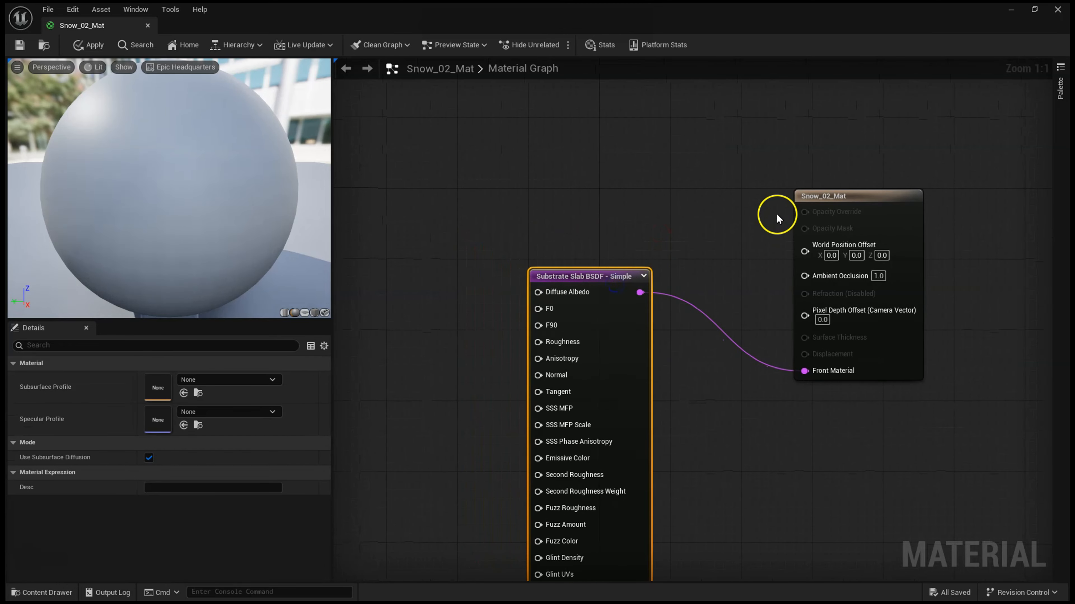
pyautogui.moveTo(657, 178); pyautogui.dragTo(691, 159, button='right')
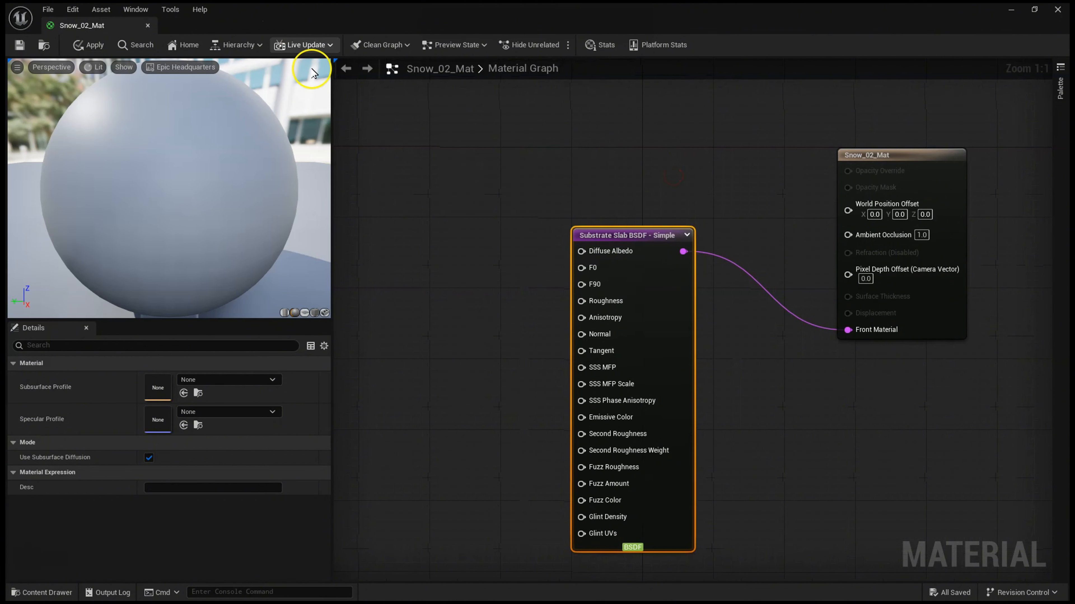
# Step: Add the Fresh_Snow BaseColor texture from the Megascan fresh_snow folder to the graph, beside the slab node
pyautogui.moveTo(492, 322); pyautogui.dragTo(525, 330, button='right')
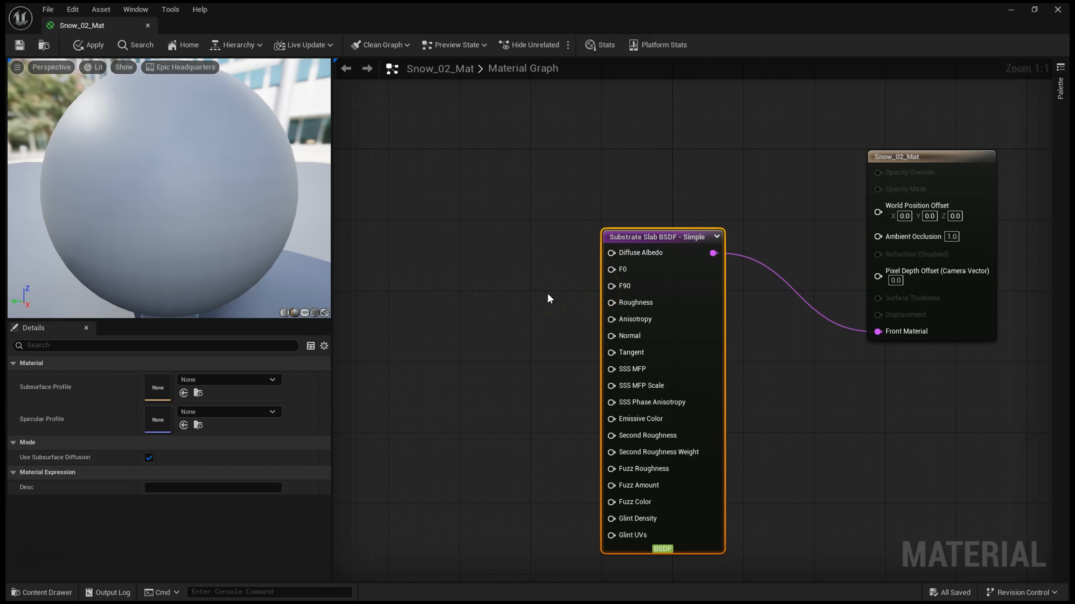
pyautogui.click(62, 594)
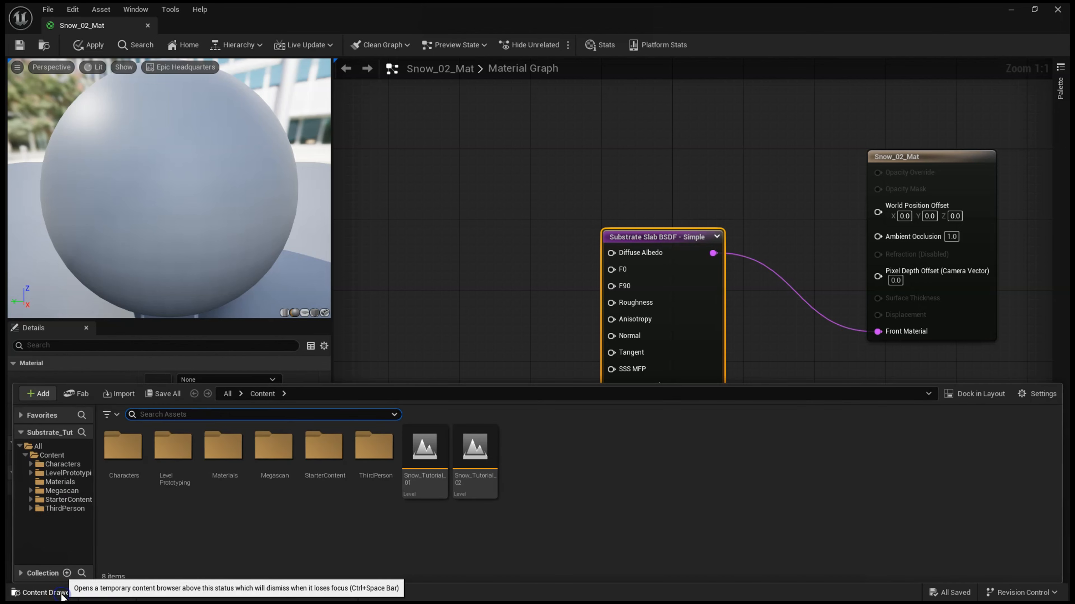
pyautogui.click(62, 492)
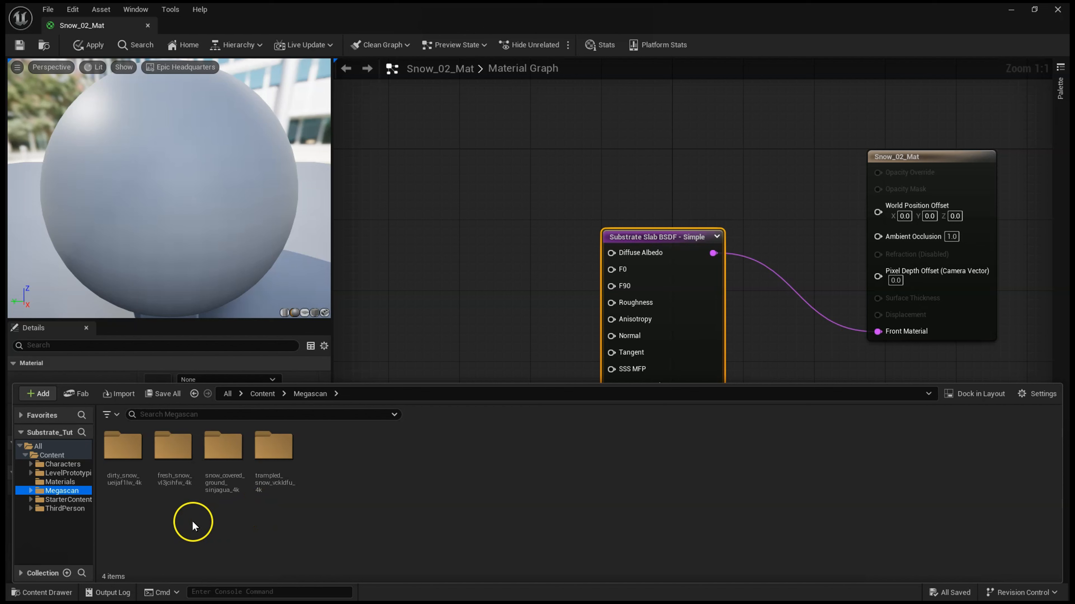
pyautogui.doubleClick(175, 472)
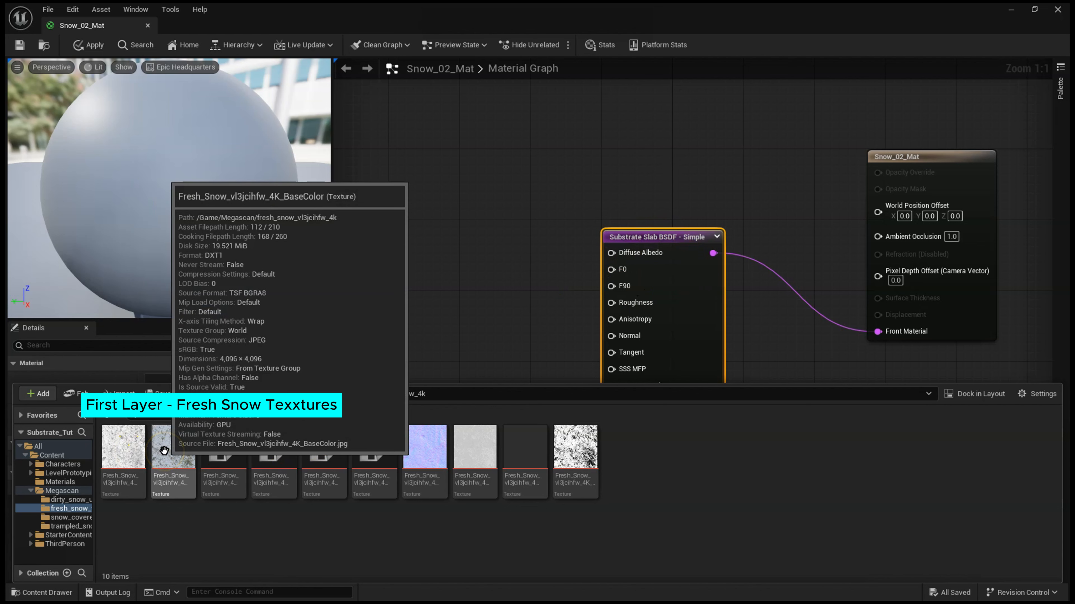
pyautogui.moveTo(163, 450); pyautogui.dragTo(416, 214)
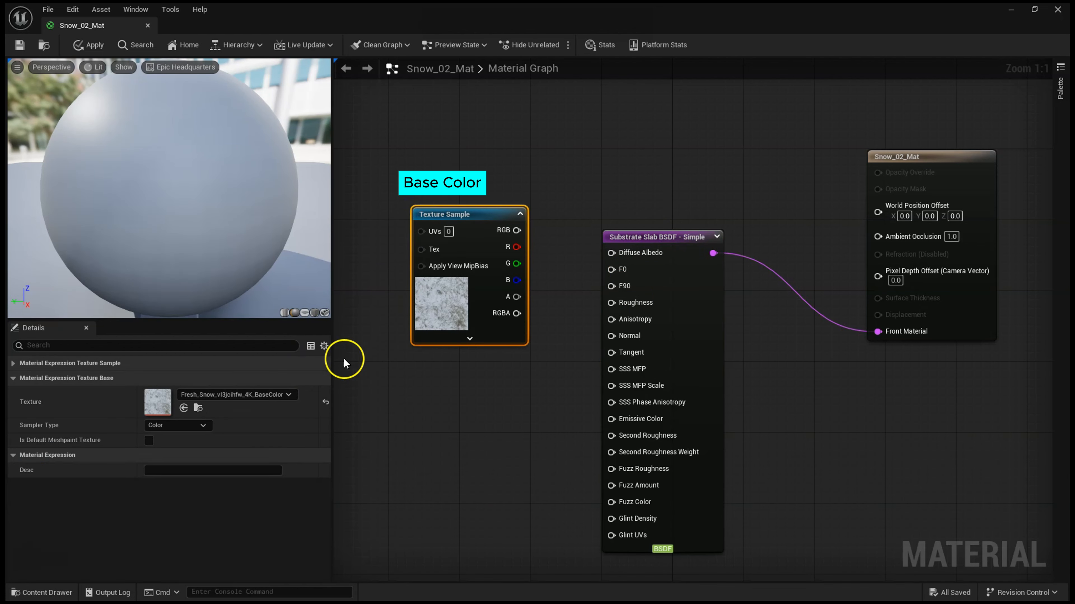
# Step: Add the Fresh_Snow Normal texture to the graph and place it below the base color sample
pyautogui.click(31, 592)
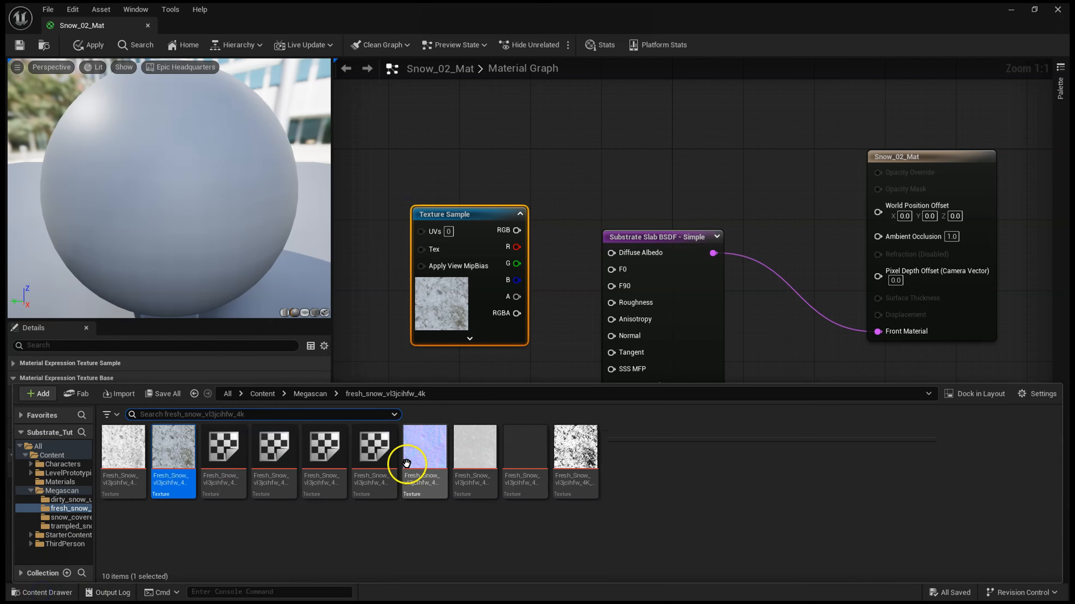
pyautogui.moveTo(406, 463); pyautogui.dragTo(569, 248)
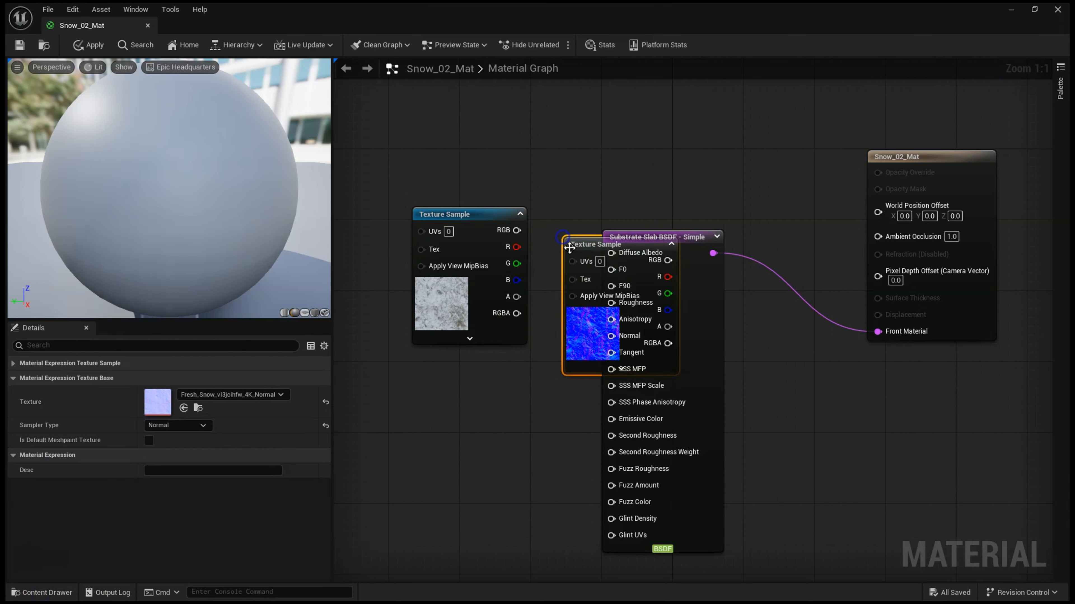
pyautogui.moveTo(551, 404); pyautogui.dragTo(596, 309, button='right')
pyautogui.moveTo(616, 247); pyautogui.dragTo(457, 418)
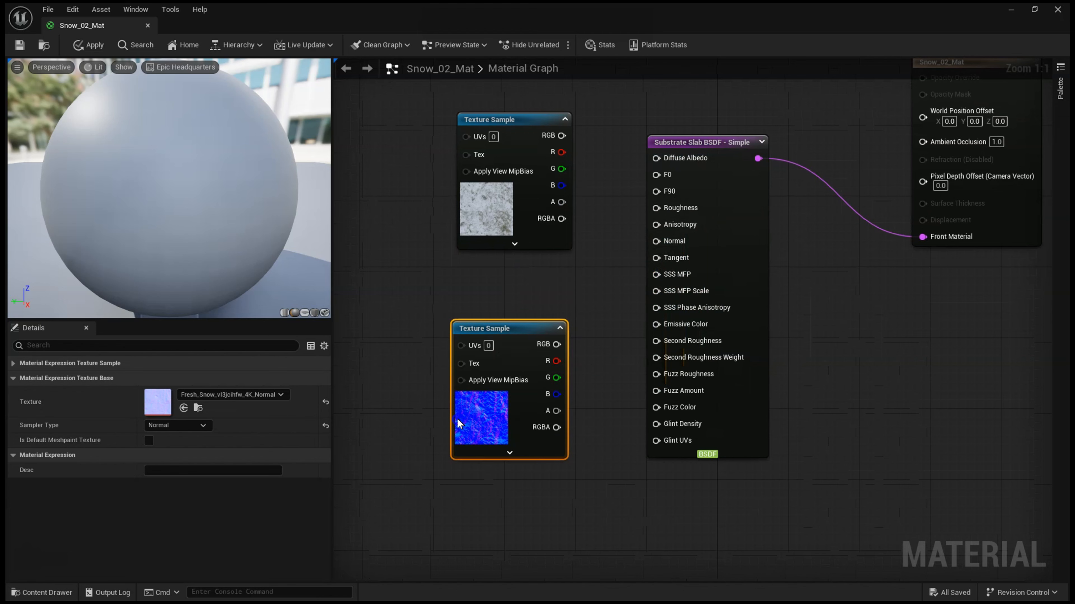
# Step: Add the Fresh_Snow Roughness texture to the graph and place it to the left of the base color and normal samples
pyautogui.click(42, 593)
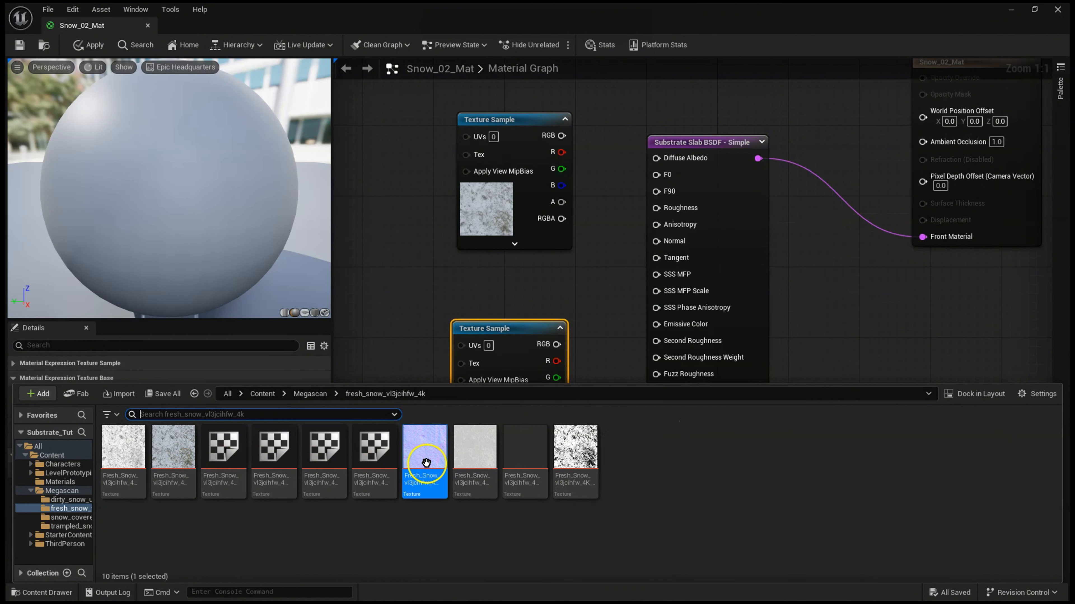
pyautogui.moveTo(478, 462); pyautogui.dragTo(386, 316)
pyautogui.moveTo(432, 293); pyautogui.dragTo(459, 131, button='right')
pyautogui.moveTo(437, 251); pyautogui.dragTo(358, 138)
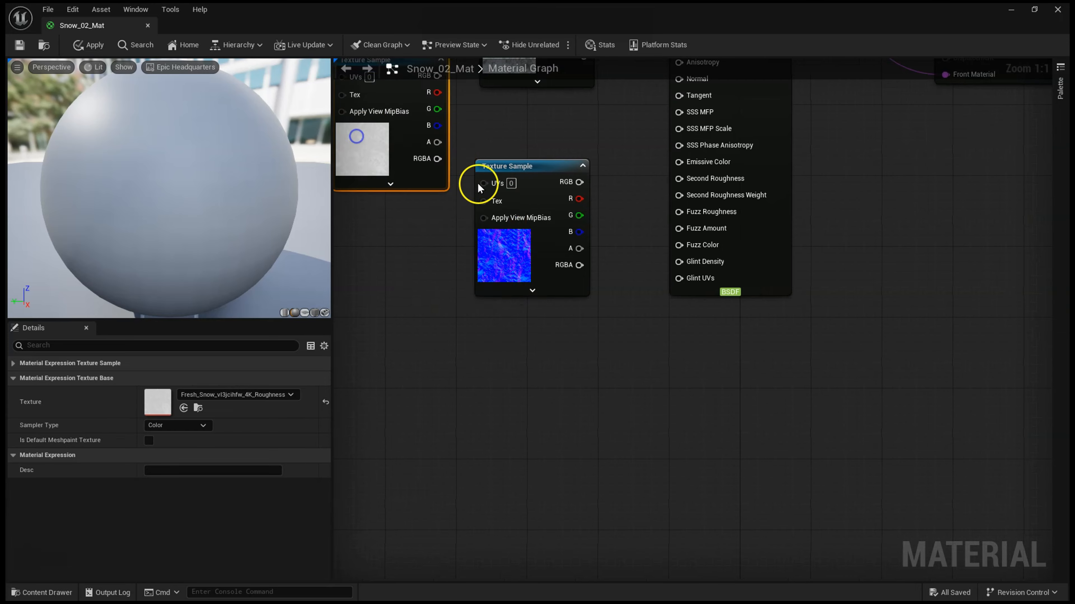
pyautogui.moveTo(478, 183); pyautogui.dragTo(537, 387, button='right')
pyautogui.moveTo(461, 369); pyautogui.dragTo(445, 361)
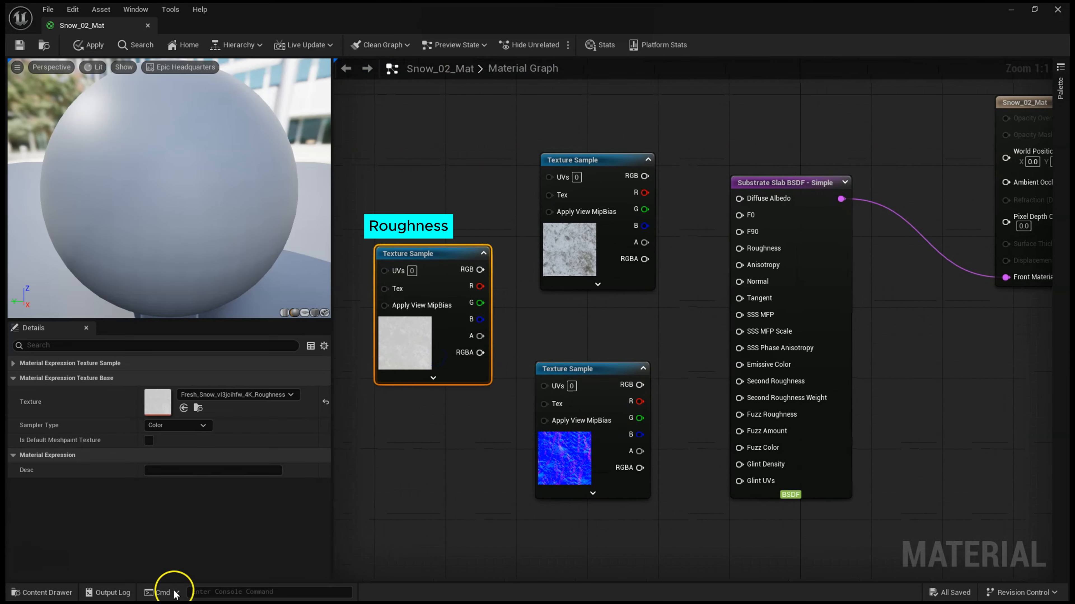
# Step: Add the Fresh_Snow Transmission texture to the graph below the roughness sample
pyautogui.click(59, 593)
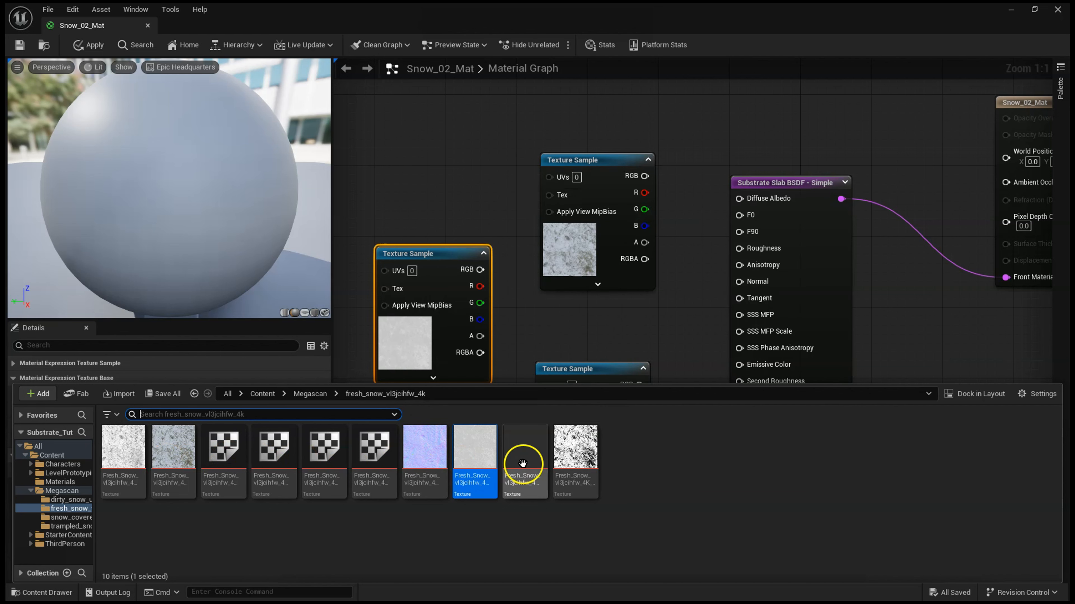
pyautogui.moveTo(528, 463)
pyautogui.moveTo(570, 459)
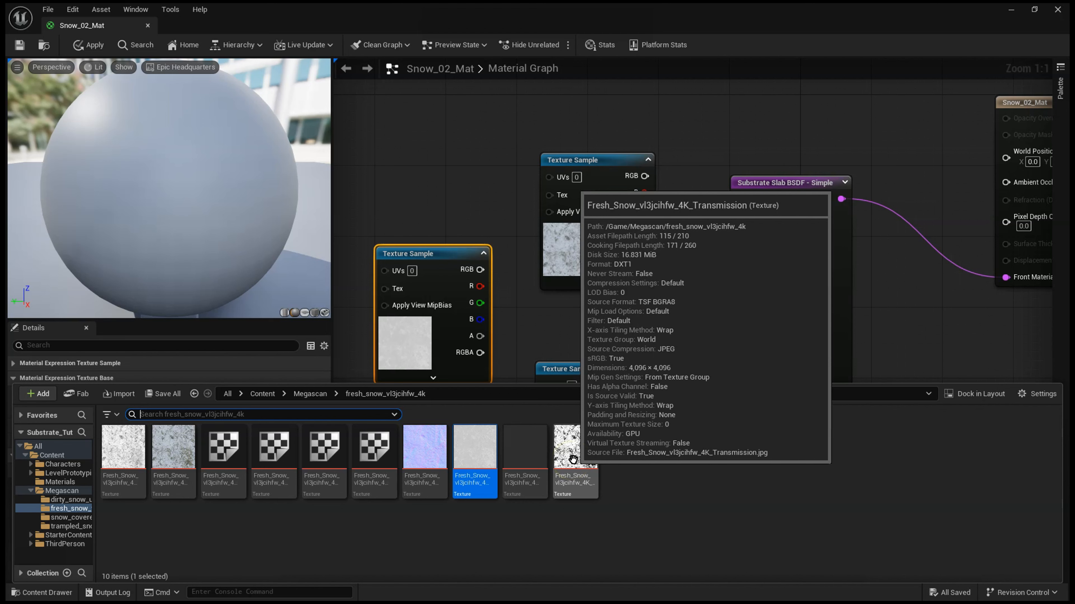
pyautogui.moveTo(570, 460); pyautogui.dragTo(436, 501)
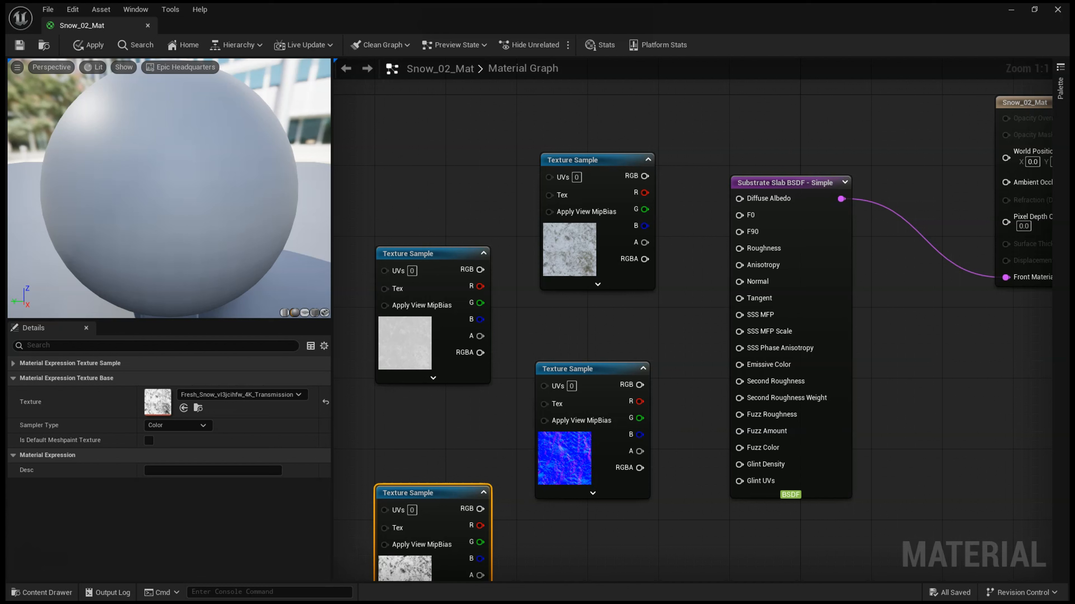
# Step: Wire the RGB outputs to the slab: base color to Diffuse Albedo and SSS MFP, roughness to Roughness, normal to Normal, transmission to SSS MFP Scale
pyautogui.moveTo(645, 176); pyautogui.dragTo(740, 199)
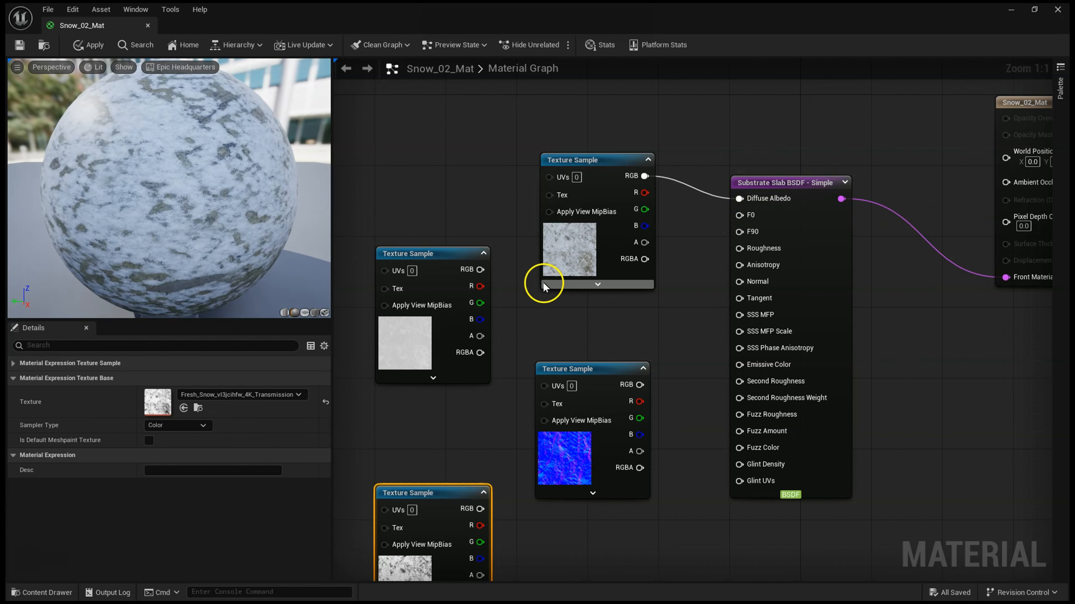
pyautogui.moveTo(480, 269)
pyautogui.mouseDown()
pyautogui.moveTo(511, 292)
pyautogui.moveTo(672, 308)
pyautogui.moveTo(738, 251)
pyautogui.mouseUp()
pyautogui.moveTo(619, 162); pyautogui.dragTo(588, 113)
pyautogui.moveTo(640, 385)
pyautogui.mouseDown()
pyautogui.moveTo(710, 389)
pyautogui.moveTo(743, 279)
pyautogui.mouseUp()
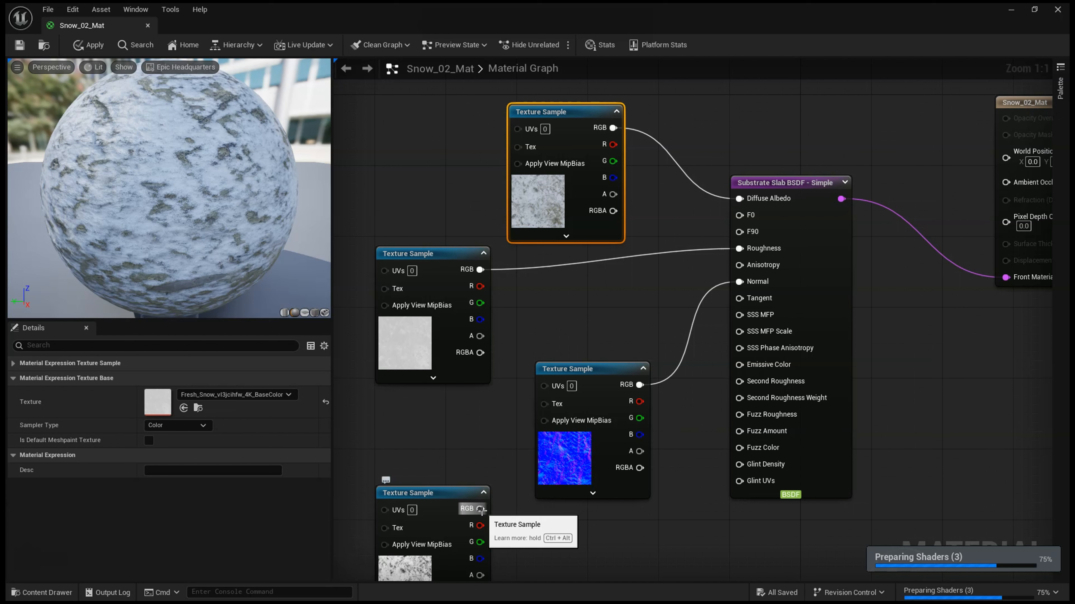
pyautogui.moveTo(481, 510); pyautogui.dragTo(745, 331)
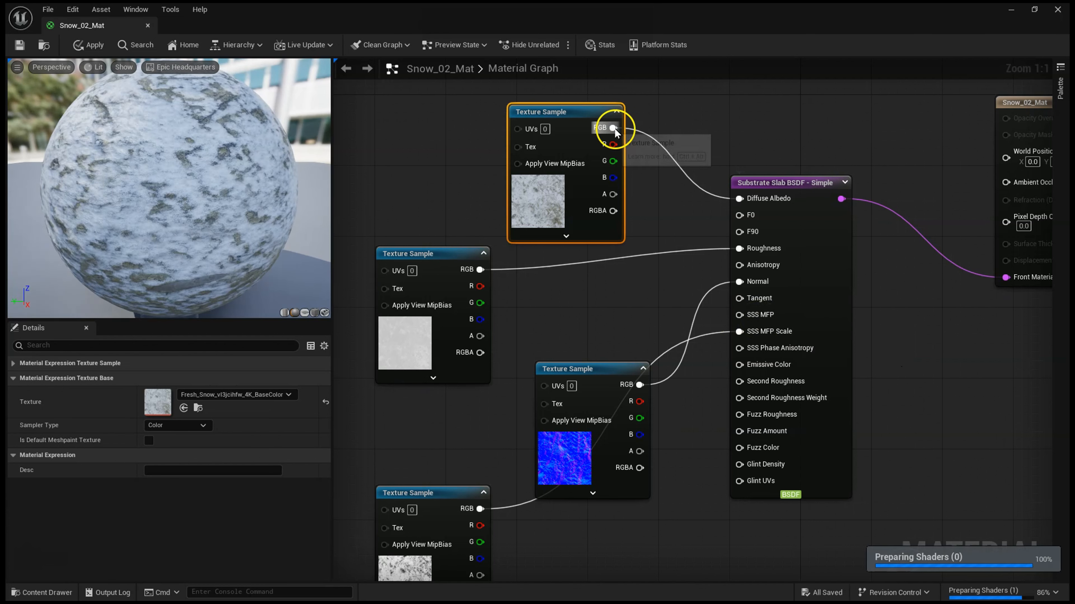
pyautogui.moveTo(613, 128); pyautogui.dragTo(739, 315)
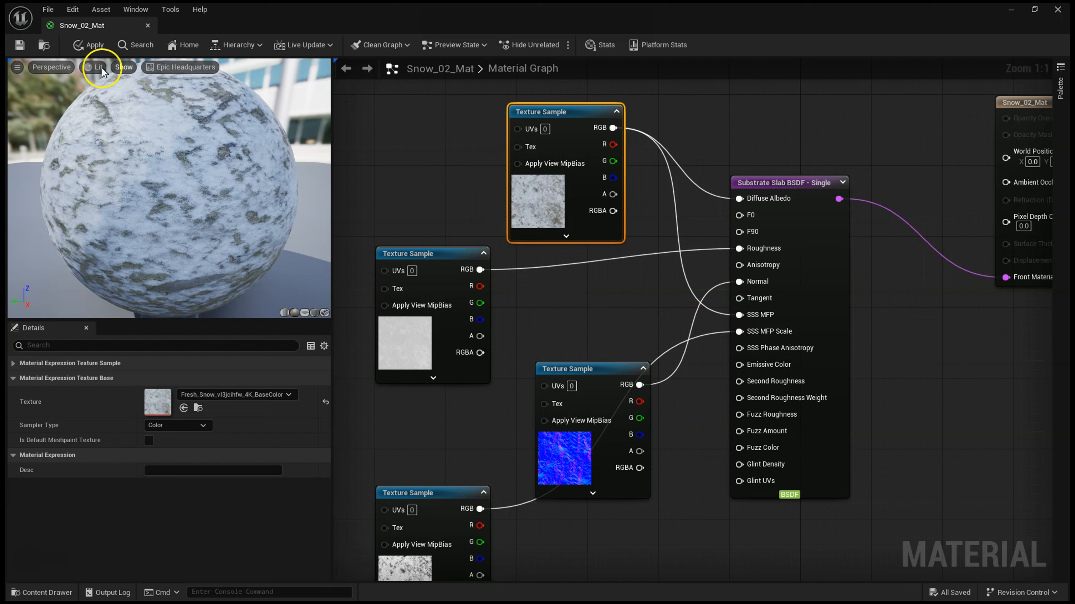
# Step: Apply and save the changes to the Snow_02_Mat material
pyautogui.click(20, 45)
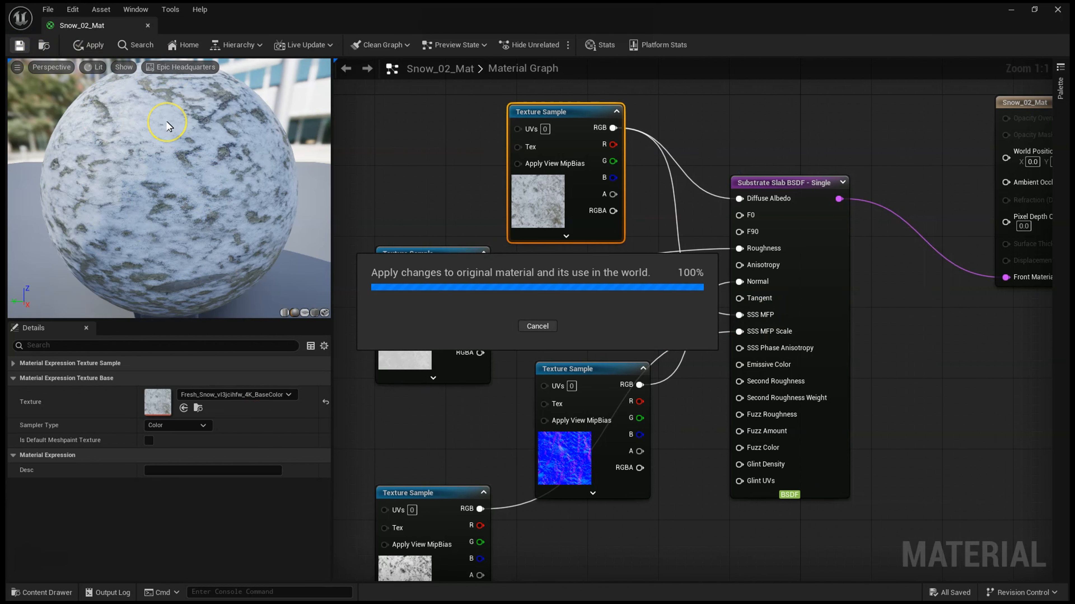
pyautogui.scroll(-1, 562, 242)
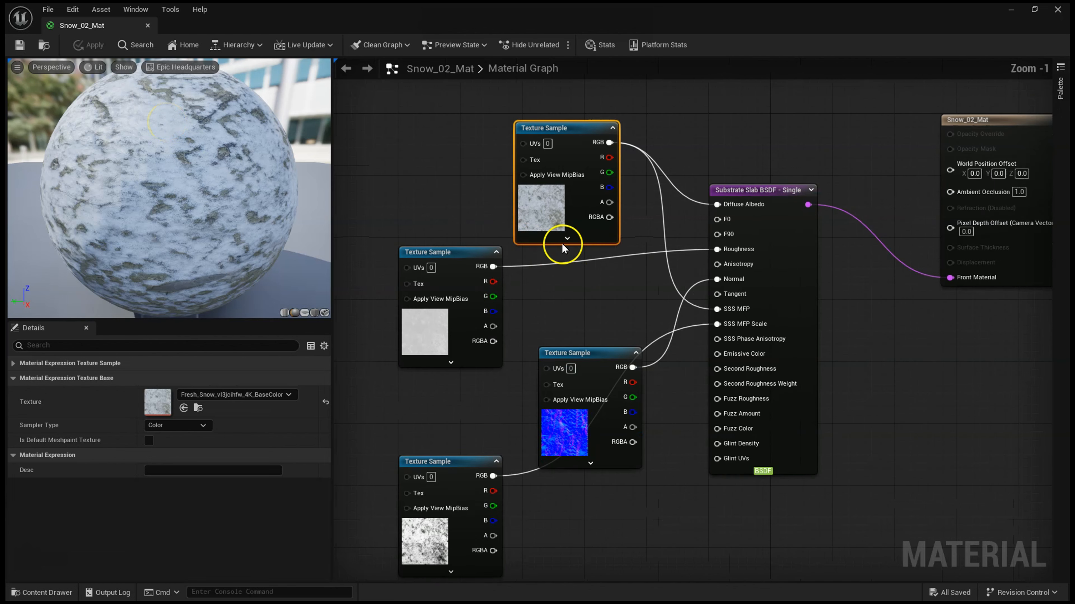
pyautogui.scroll(-1, 736, 256)
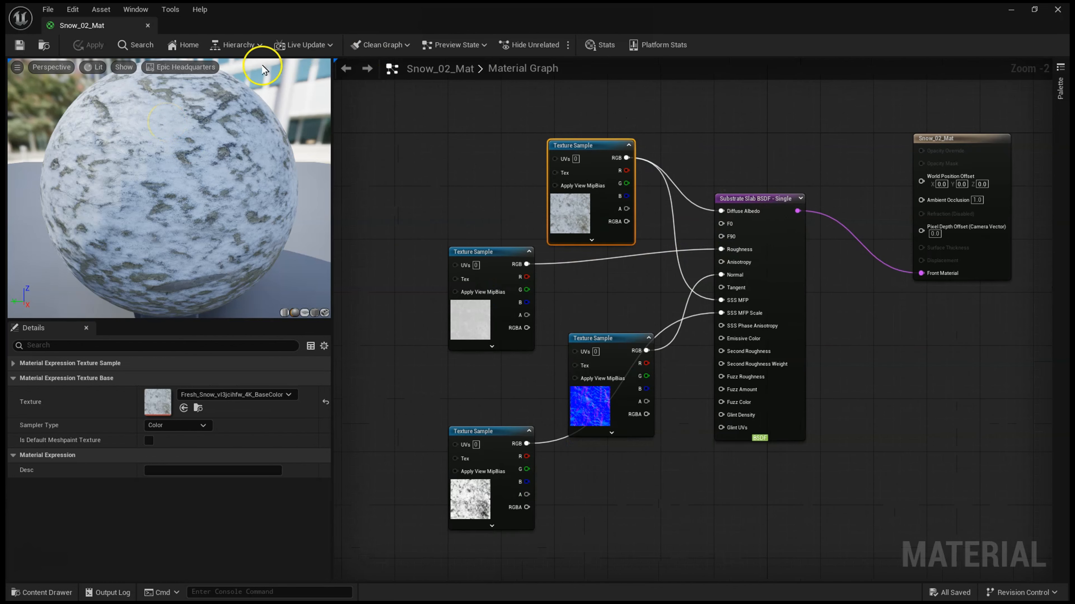
pyautogui.click(15, 49)
# Step: Float the material editor as a smaller window over the level and apply Snow_02_Mat to the level floor
pyautogui.moveTo(108, 28); pyautogui.dragTo(534, 110)
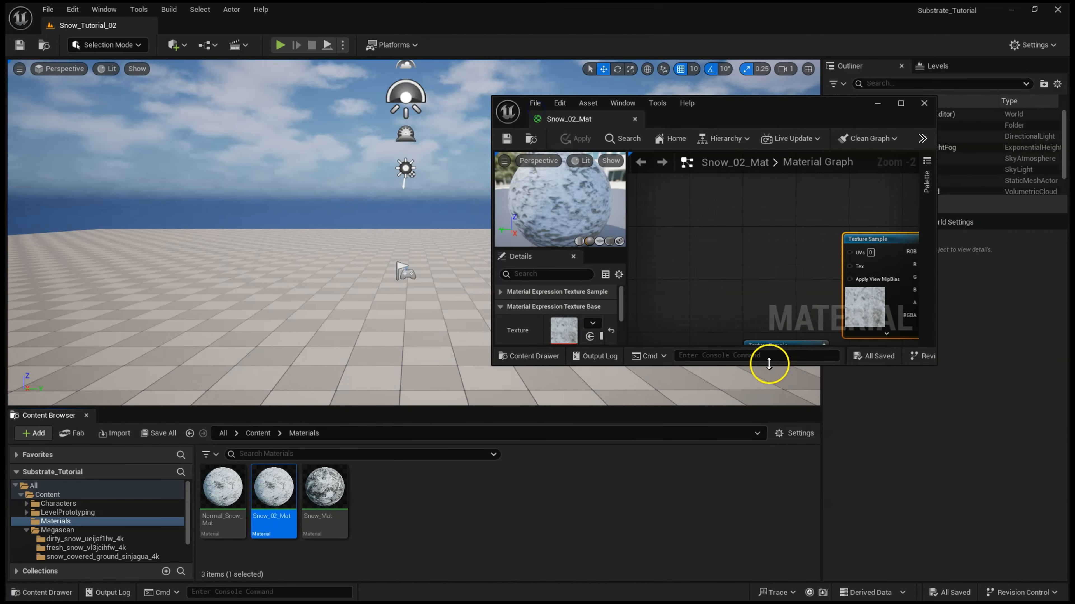
pyautogui.moveTo(770, 365); pyautogui.dragTo(793, 544)
pyautogui.scroll(-1, 720, 252)
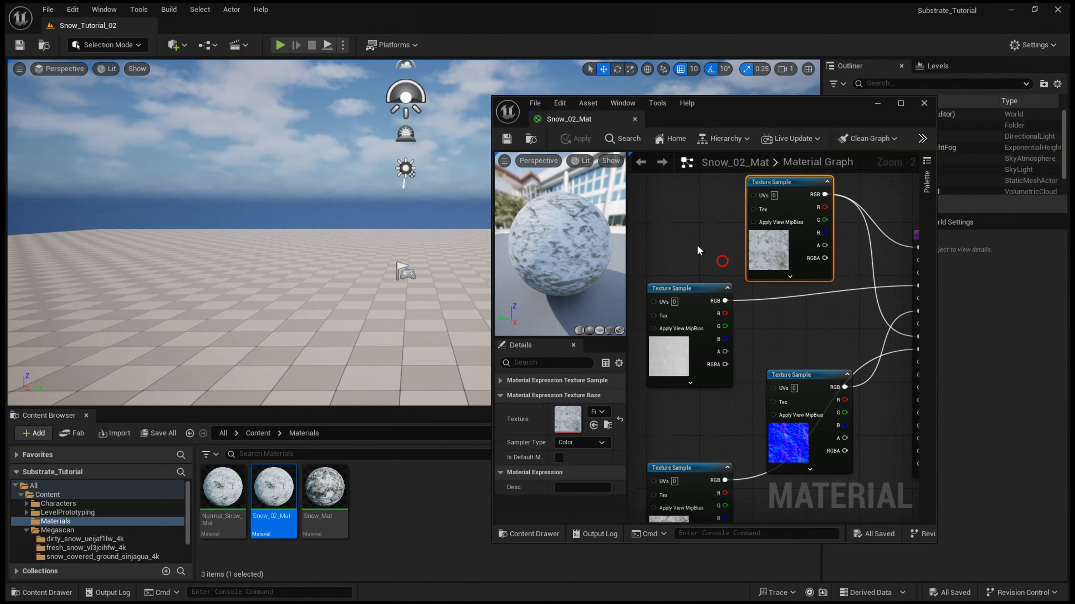
pyautogui.scroll(-1, 728, 256)
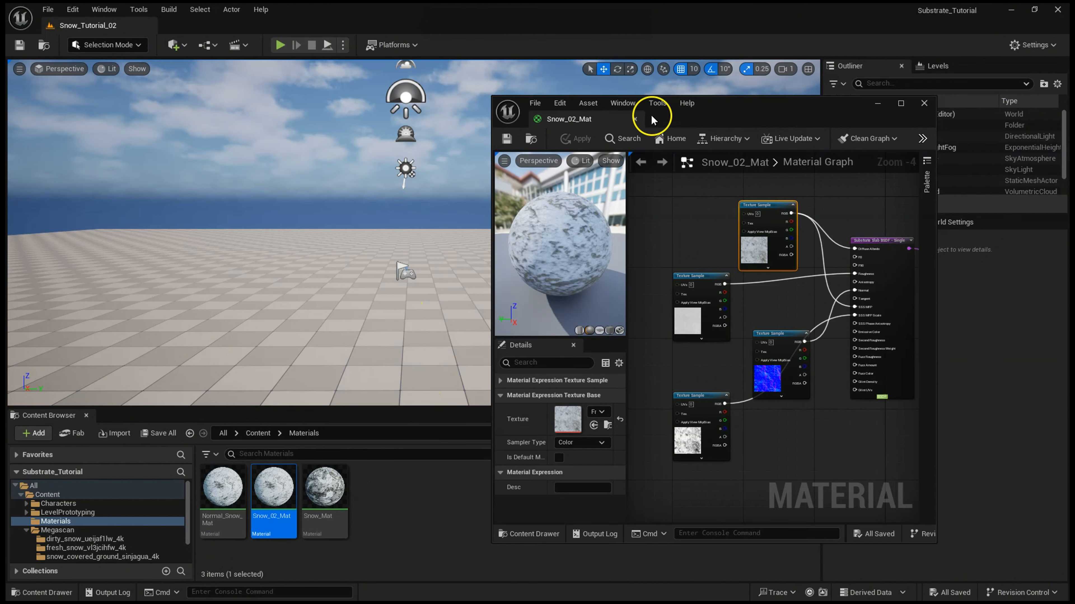
pyautogui.moveTo(711, 102); pyautogui.dragTo(820, 143)
pyautogui.moveTo(273, 487); pyautogui.dragTo(463, 338)
pyautogui.moveTo(463, 339)
pyautogui.mouseDown(button='right')
pyautogui.moveTo(530, 360)
pyautogui.moveTo(500, 384)
pyautogui.moveTo(335, 360)
pyautogui.moveTo(252, 331)
pyautogui.moveTo(11, 336)
pyautogui.moveTo(578, 314)
pyautogui.moveTo(579, 335)
pyautogui.moveTo(622, 336)
pyautogui.moveTo(587, 339)
pyautogui.mouseUp(button='right')
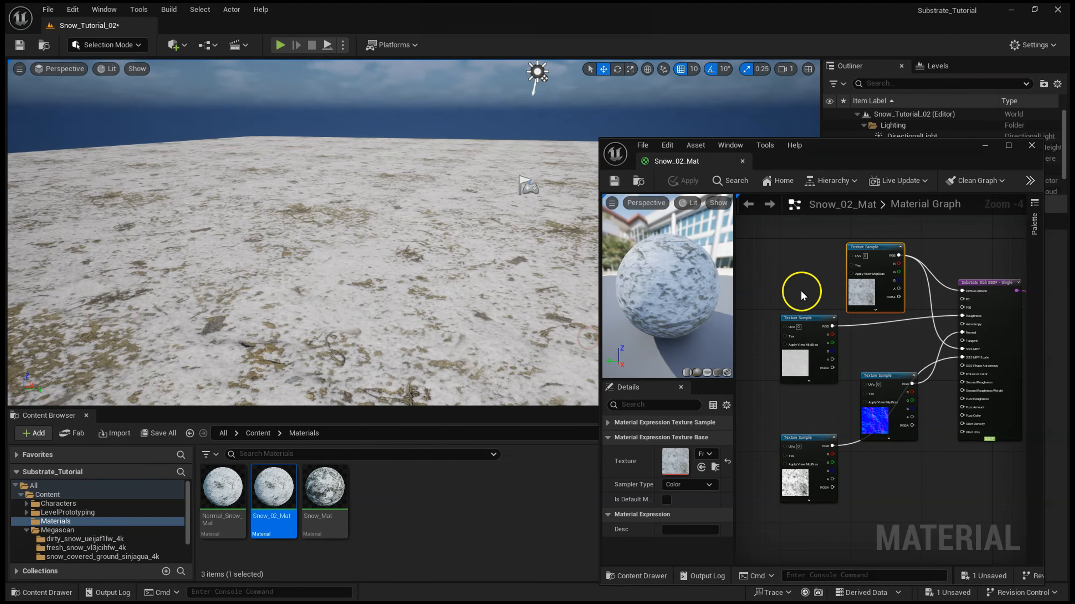
# Step: Place a sphere on the snowy floor and apply Snow_02_Mat to it
pyautogui.click(175, 44)
pyautogui.moveTo(222, 176)
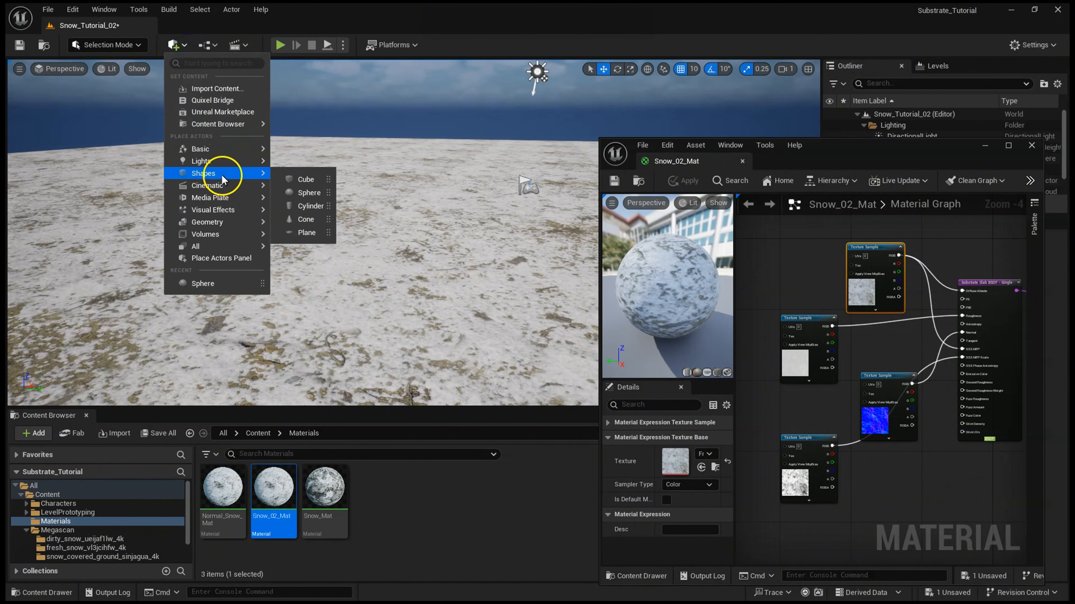
pyautogui.moveTo(314, 195); pyautogui.dragTo(437, 314)
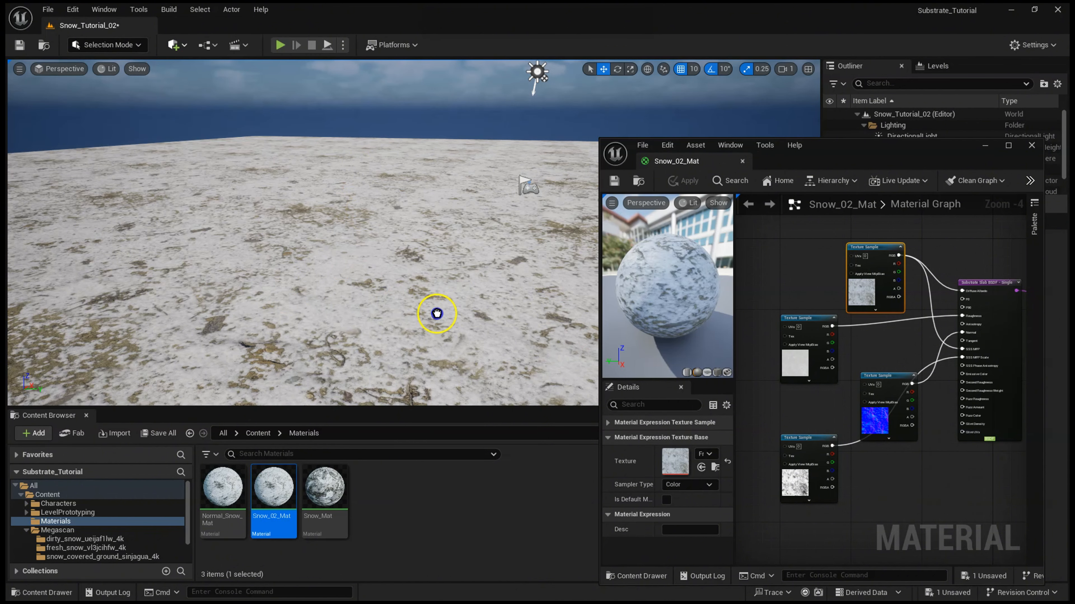
pyautogui.moveTo(506, 273); pyautogui.dragTo(544, 343, button='right')
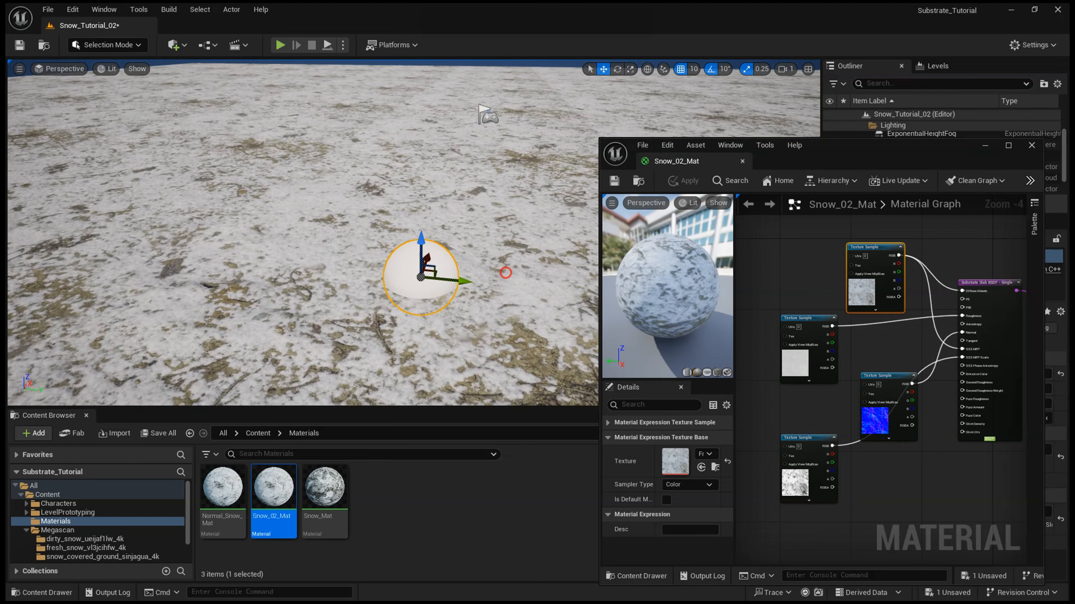
pyautogui.moveTo(273, 486); pyautogui.dragTo(403, 309)
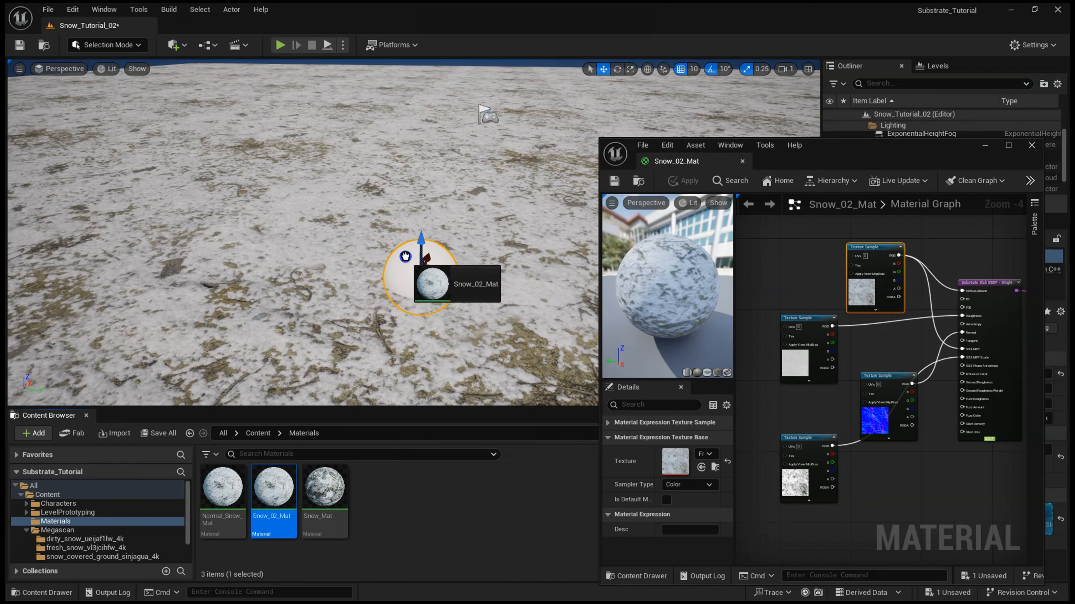
# Step: Examine the snow material up close on the sphere and the surrounding floor
pyautogui.scroll(5, 405, 260)
pyautogui.moveTo(416, 218); pyautogui.dragTo(393, 206, button='right')
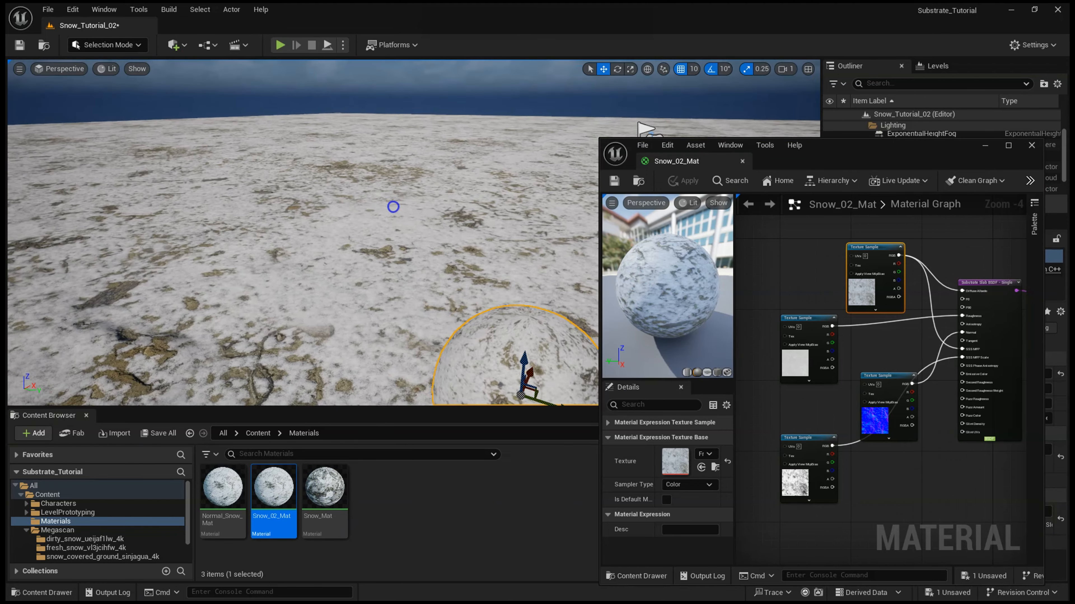
pyautogui.moveTo(394, 206)
pyautogui.mouseDown(button='middle')
pyautogui.moveTo(415, 233)
pyautogui.moveTo(391, 208)
pyautogui.mouseUp(button='middle')
pyautogui.moveTo(385, 197); pyautogui.dragTo(381, 122)
pyautogui.moveTo(328, 241); pyautogui.dragTo(588, 270, button='right')
pyautogui.press('a')
pyautogui.press('e')
pyautogui.moveTo(312, 269); pyautogui.dragTo(367, 265)
pyautogui.moveTo(367, 265); pyautogui.dragTo(337, 257, button='right')
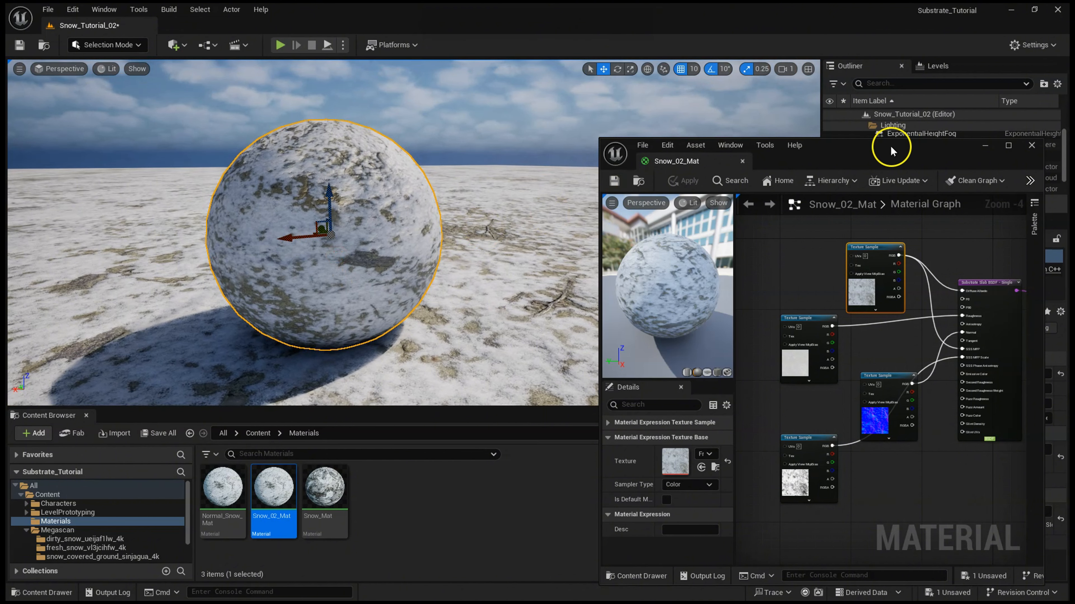
# Step: Move and enlarge the material editor so the level's sphere and the node graph show side by side, and save the material
pyautogui.moveTo(896, 144); pyautogui.dragTo(837, 84)
pyautogui.moveTo(421, 229)
pyautogui.mouseDown(button='right')
pyautogui.moveTo(402, 222)
pyautogui.moveTo(436, 227)
pyautogui.mouseUp(button='right')
pyautogui.moveTo(777, 88); pyautogui.dragTo(597, 56)
pyautogui.moveTo(806, 494); pyautogui.dragTo(1048, 585)
pyautogui.scroll(1, 751, 359)
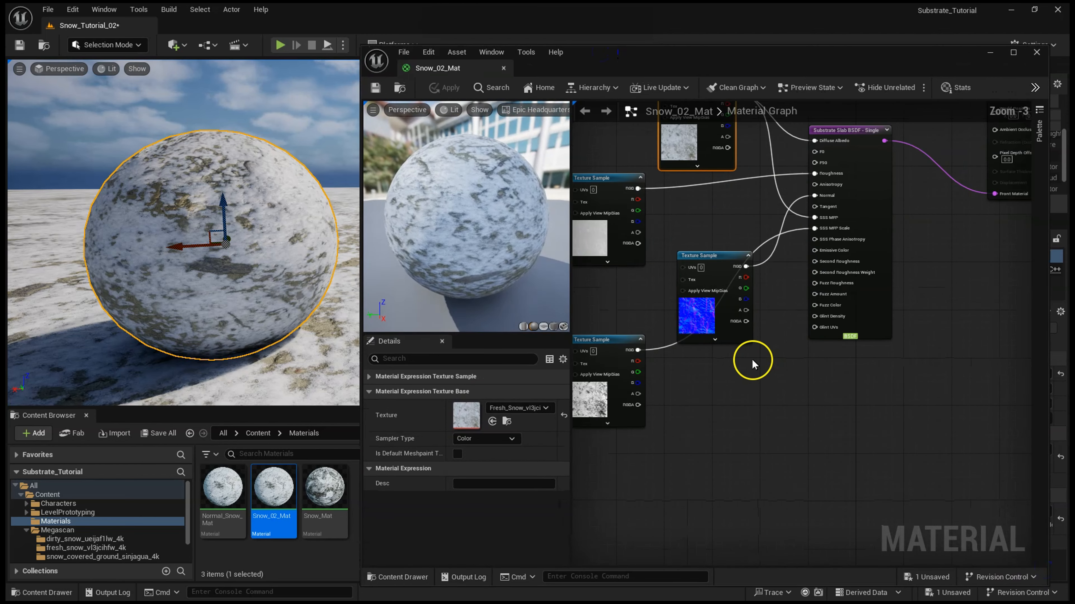
pyautogui.moveTo(806, 414); pyautogui.dragTo(788, 400, button='right')
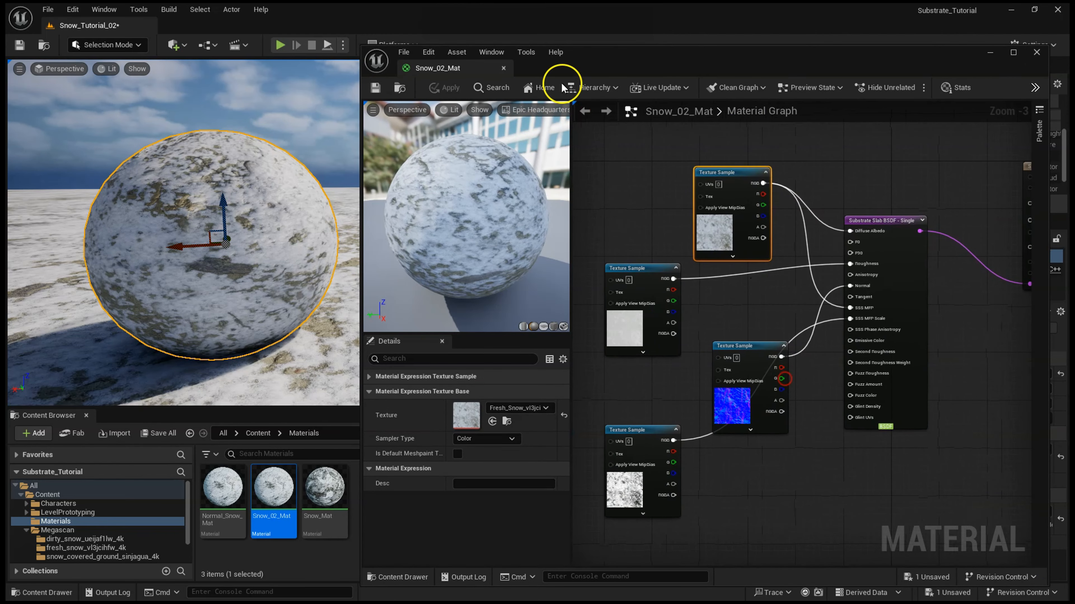
pyautogui.click(370, 94)
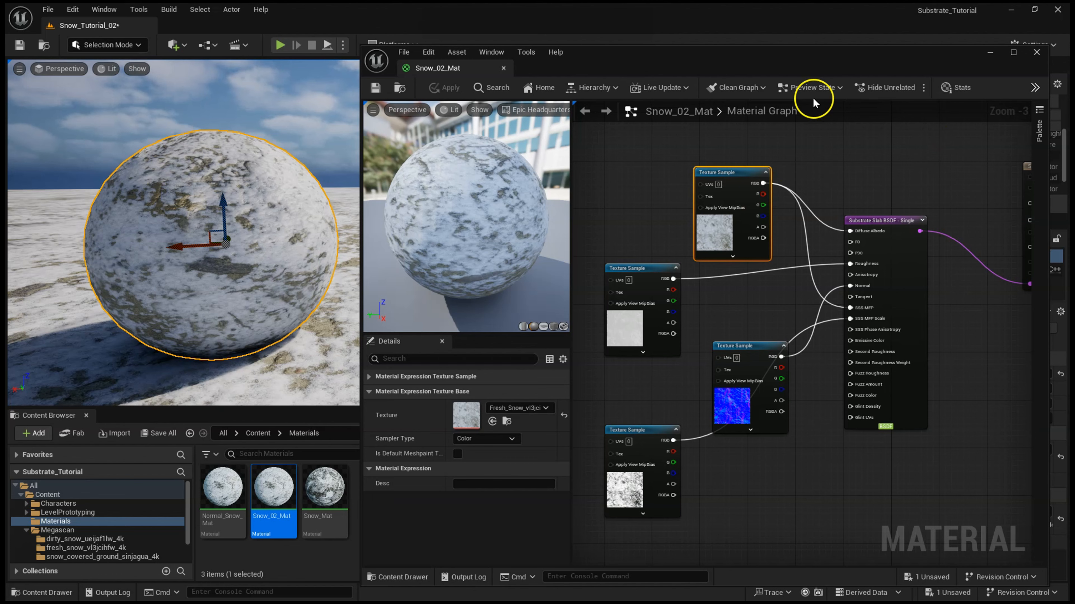
# Step: Maximize the material editor and move the roughness and base color samples farther from the slab to make room
pyautogui.click(1015, 52)
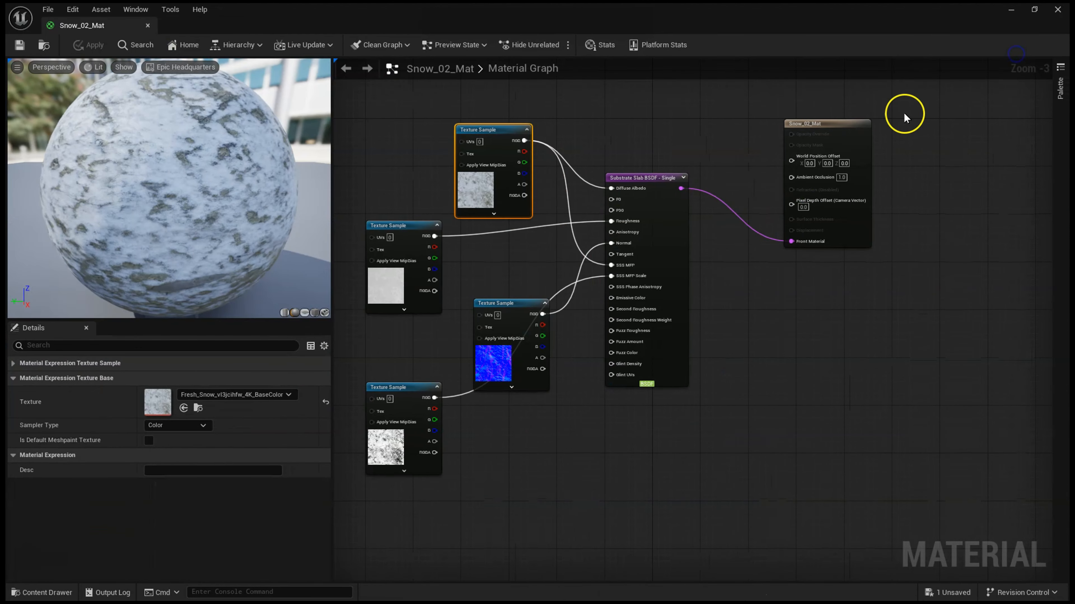
pyautogui.moveTo(733, 183); pyautogui.dragTo(883, 228, button='right')
pyautogui.scroll(3, 759, 222)
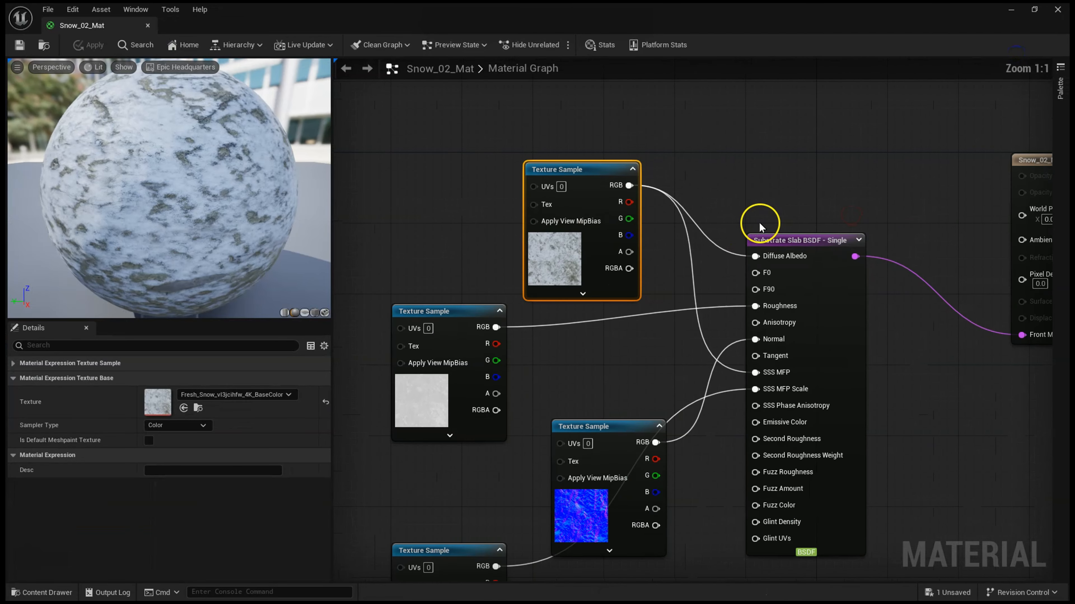
pyautogui.moveTo(721, 274); pyautogui.dragTo(820, 263, button='right')
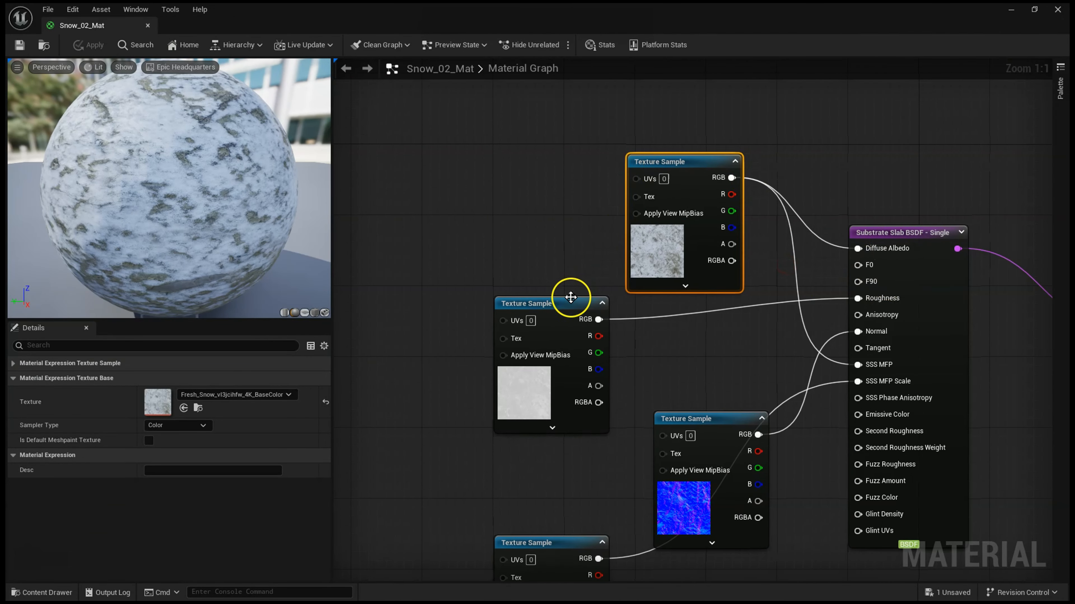
pyautogui.moveTo(546, 303); pyautogui.dragTo(400, 306)
pyautogui.moveTo(677, 162); pyautogui.dragTo(510, 126)
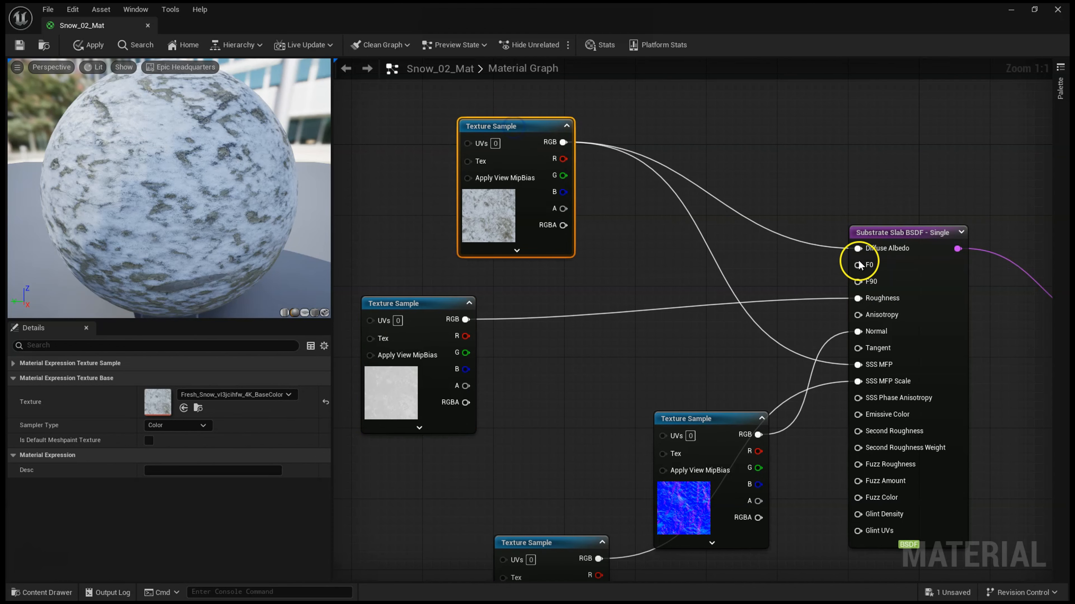
# Step: Add a scalar parameter named F0_Intensity in front of the slab and connect it to the F0 input
pyautogui.moveTo(857, 265)
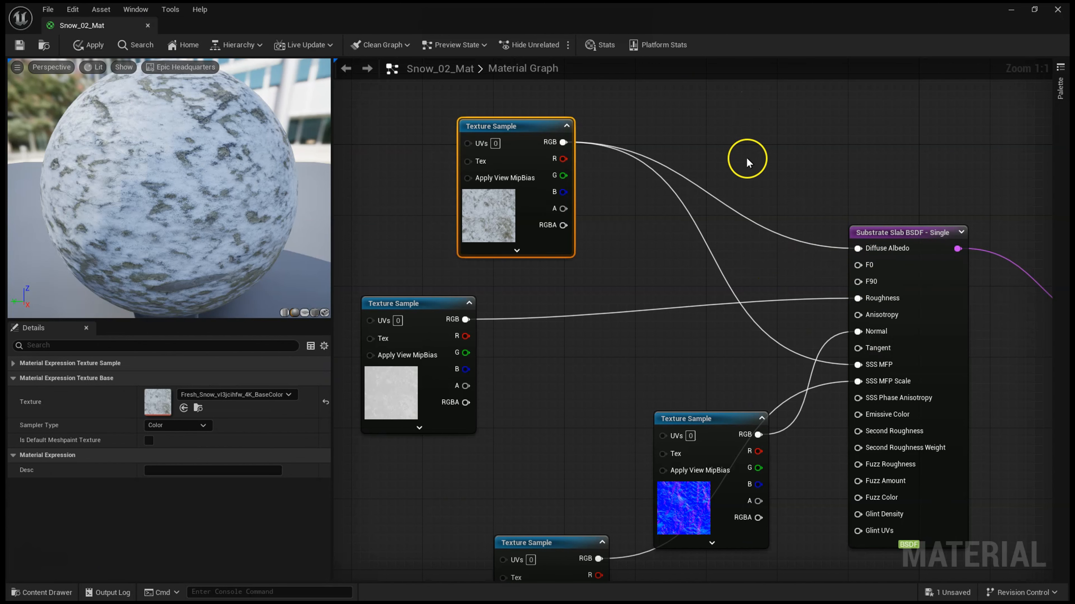
pyautogui.rightClick(727, 138)
pyautogui.write('s')
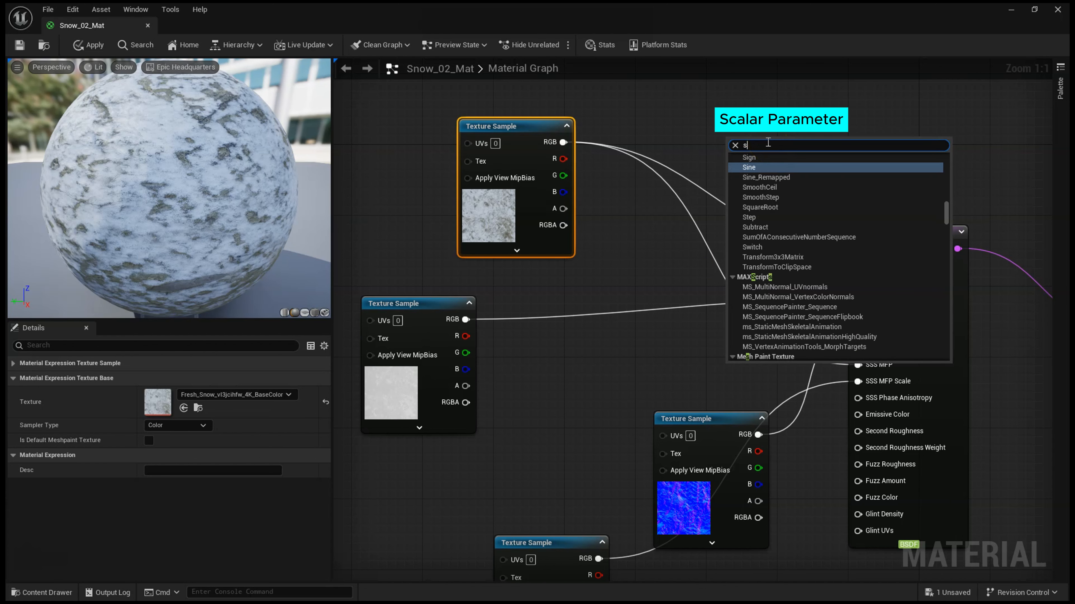
pyautogui.write('calar')
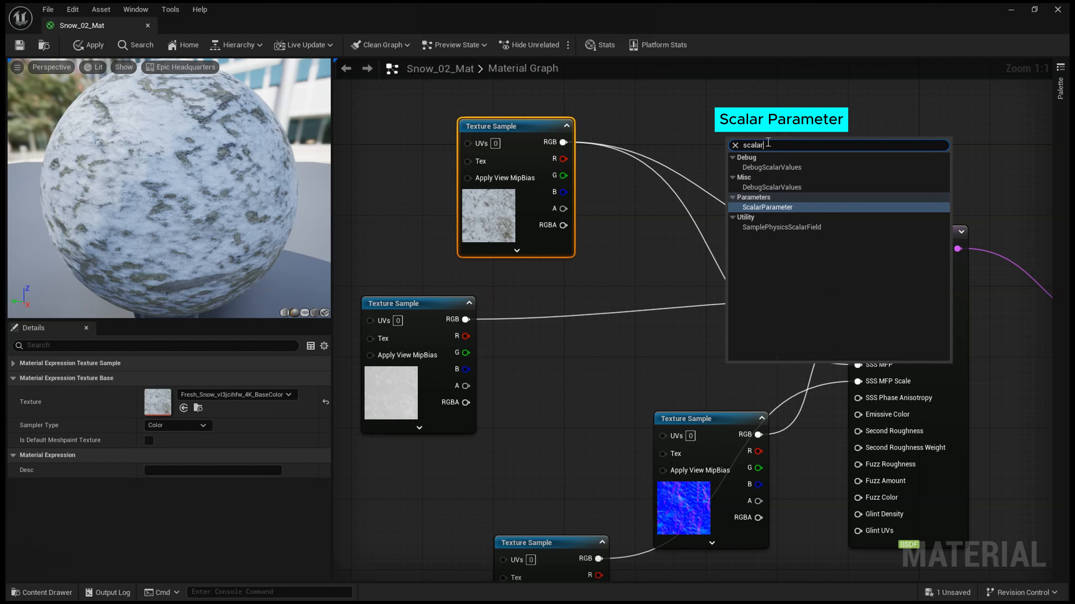
pyautogui.click(763, 207)
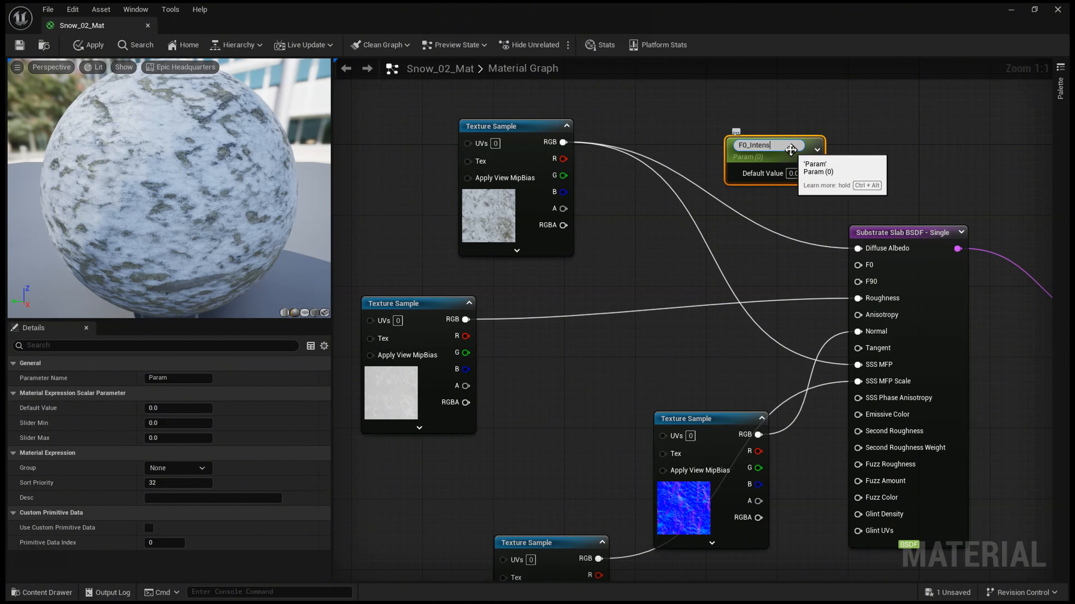
pyautogui.press('Return')
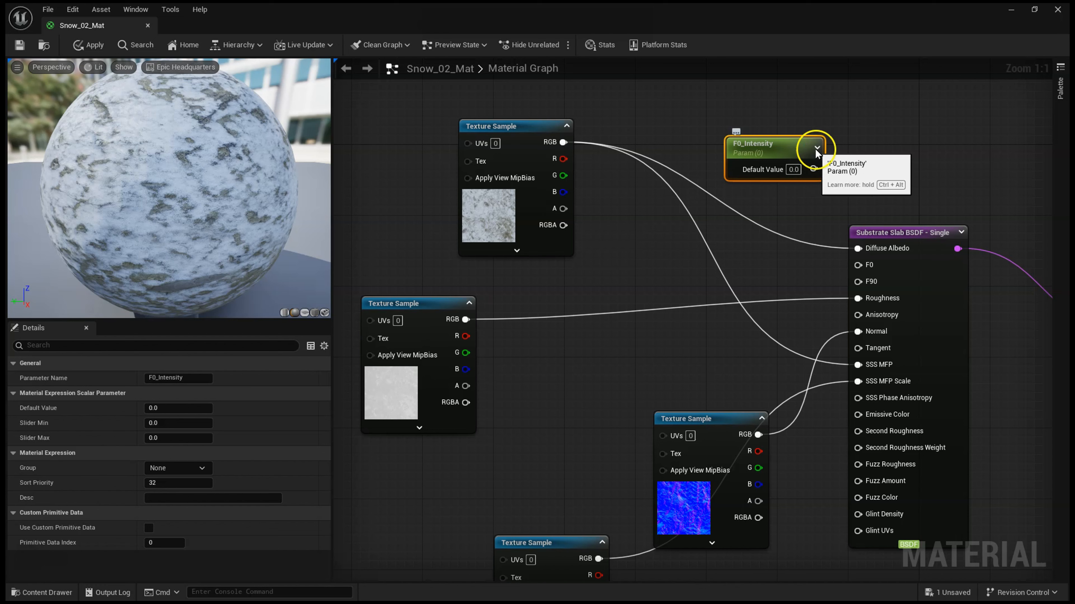
pyautogui.moveTo(764, 152); pyautogui.dragTo(857, 265)
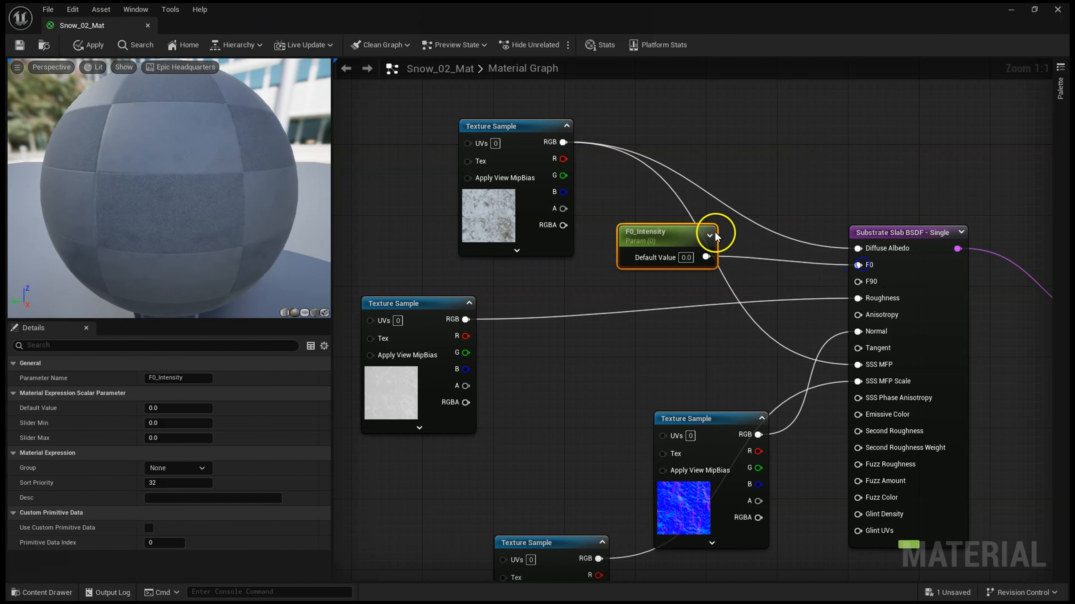
# Step: Duplicate the F0_Intensity parameter as F90_Intensity below it and connect the copy to the slab's F90 input
pyautogui.click(676, 228)
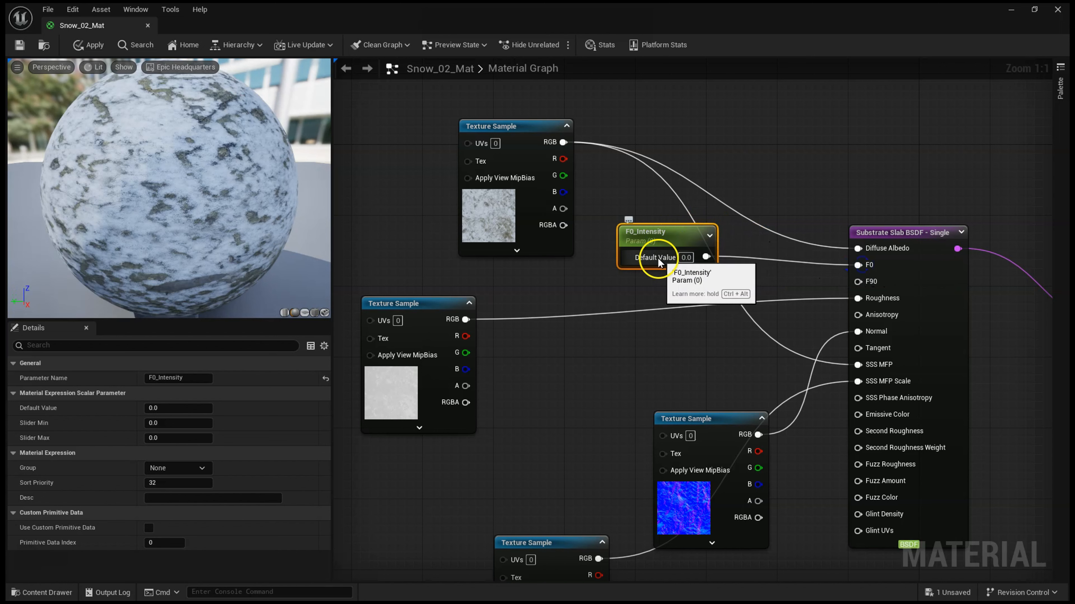
pyautogui.hotkey('ctrl', 'd')
pyautogui.moveTo(683, 271); pyautogui.dragTo(619, 325)
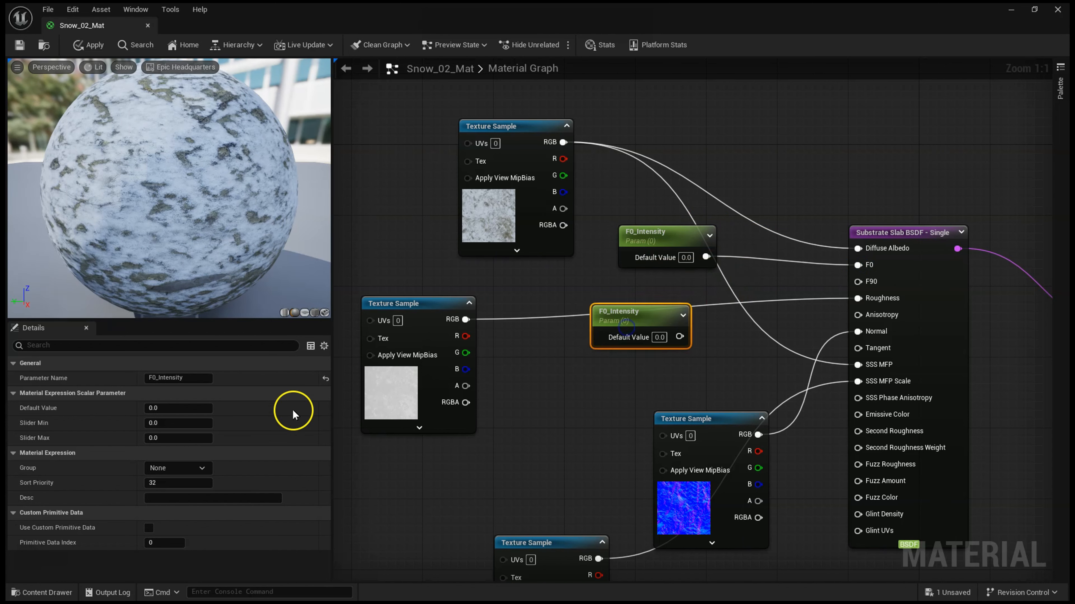
pyautogui.click(154, 376)
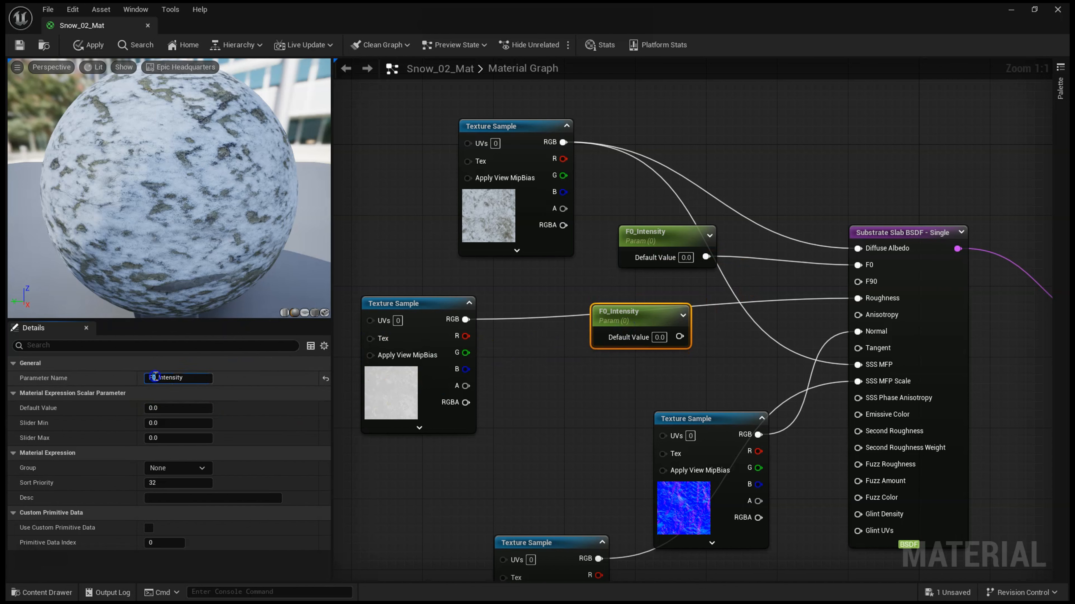
pyautogui.press('Return')
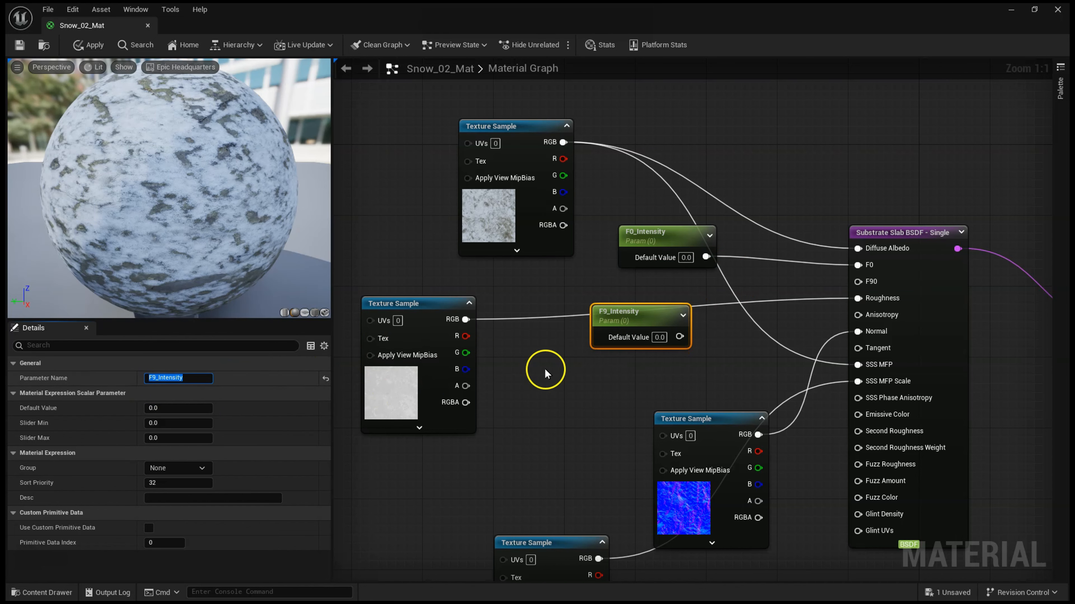
pyautogui.click(156, 378)
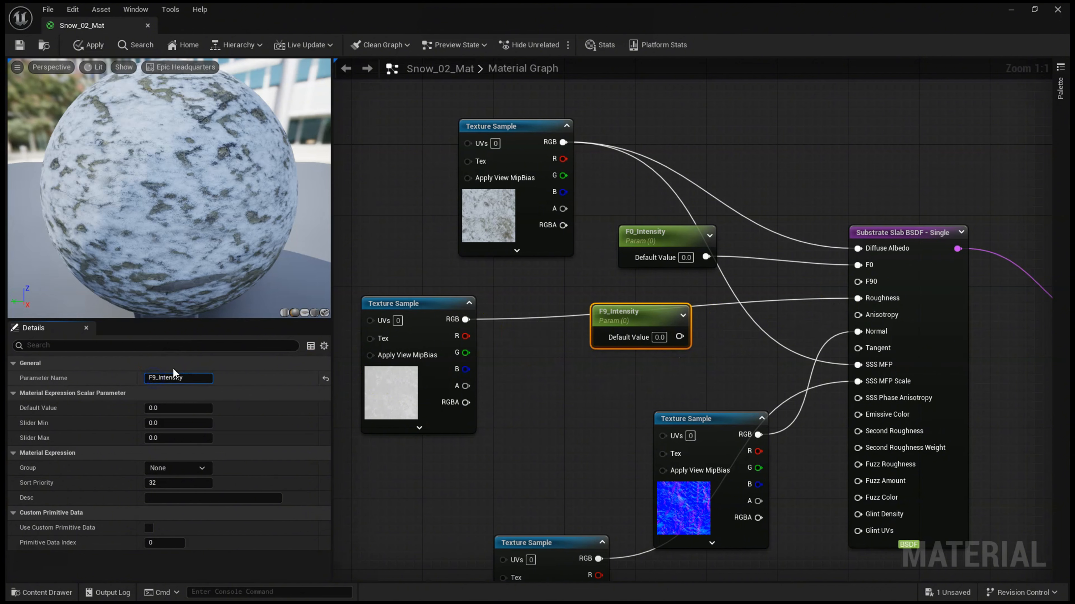
pyautogui.write('0')
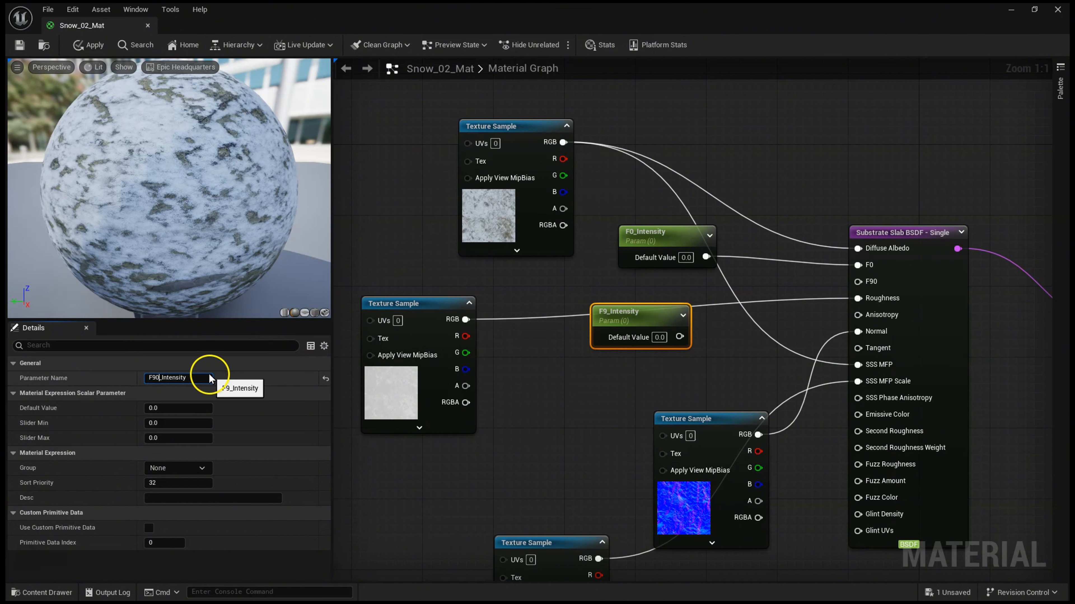
pyautogui.press('Return')
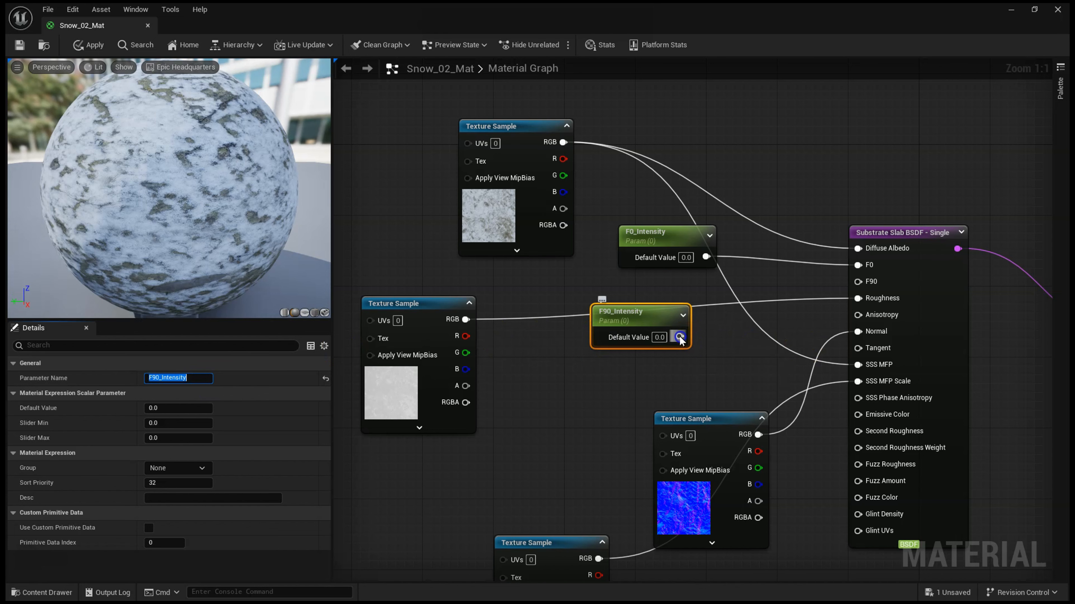
pyautogui.moveTo(679, 337); pyautogui.dragTo(858, 281)
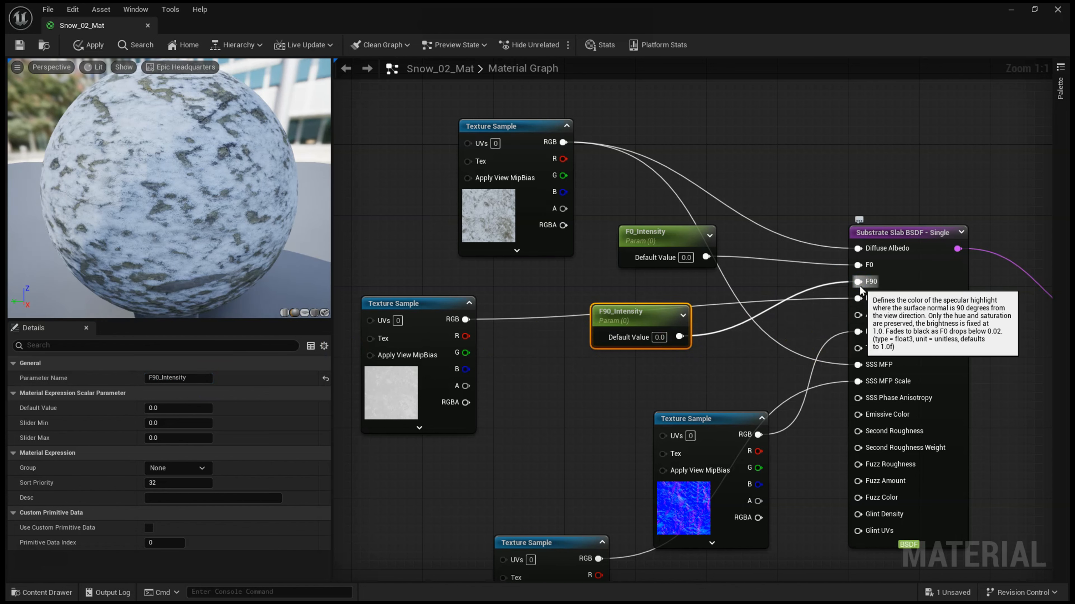
# Step: Set the F0_Intensity parameter's default value to 0.2
pyautogui.click(667, 240)
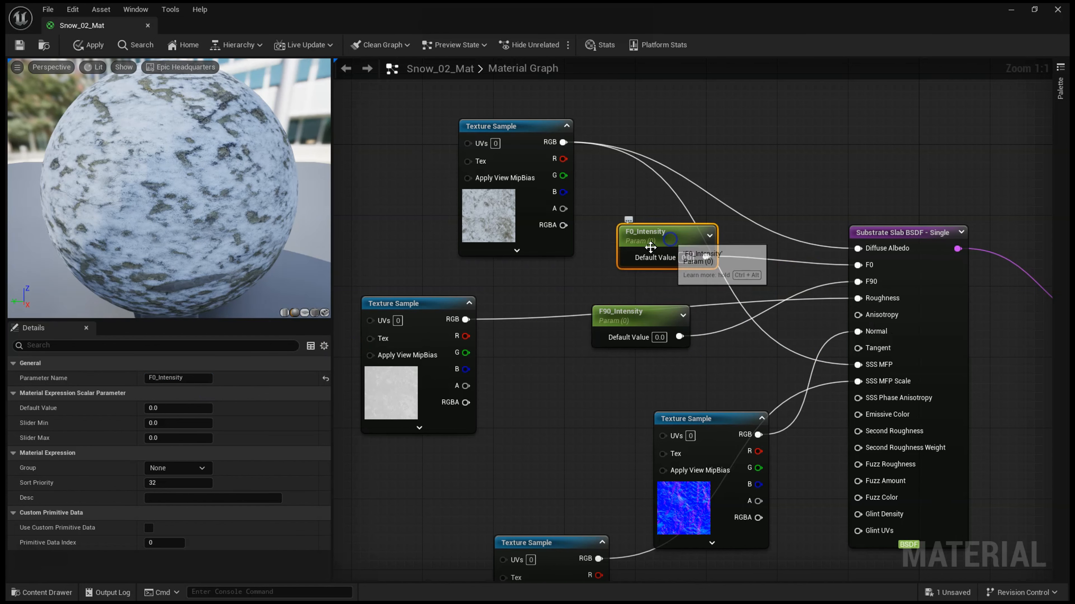
pyautogui.click(181, 411)
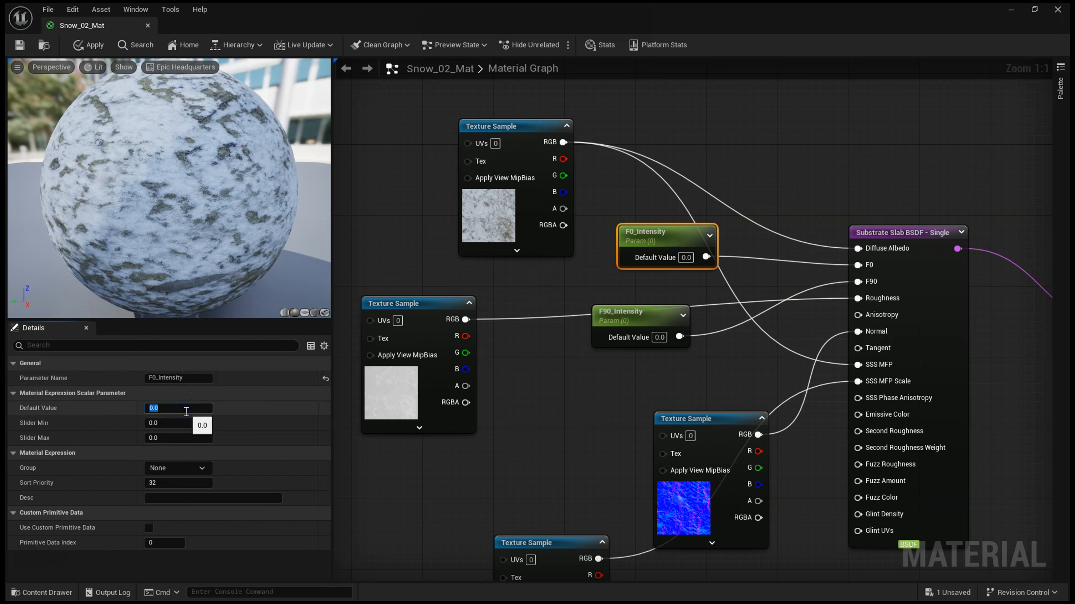
pyautogui.write('0.2')
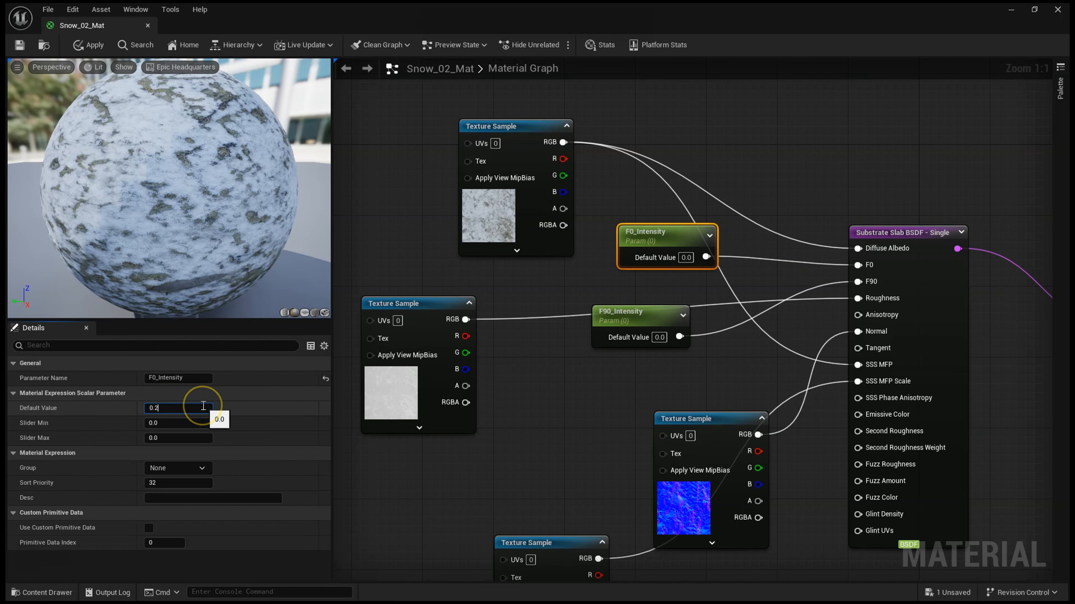
pyautogui.press('Return')
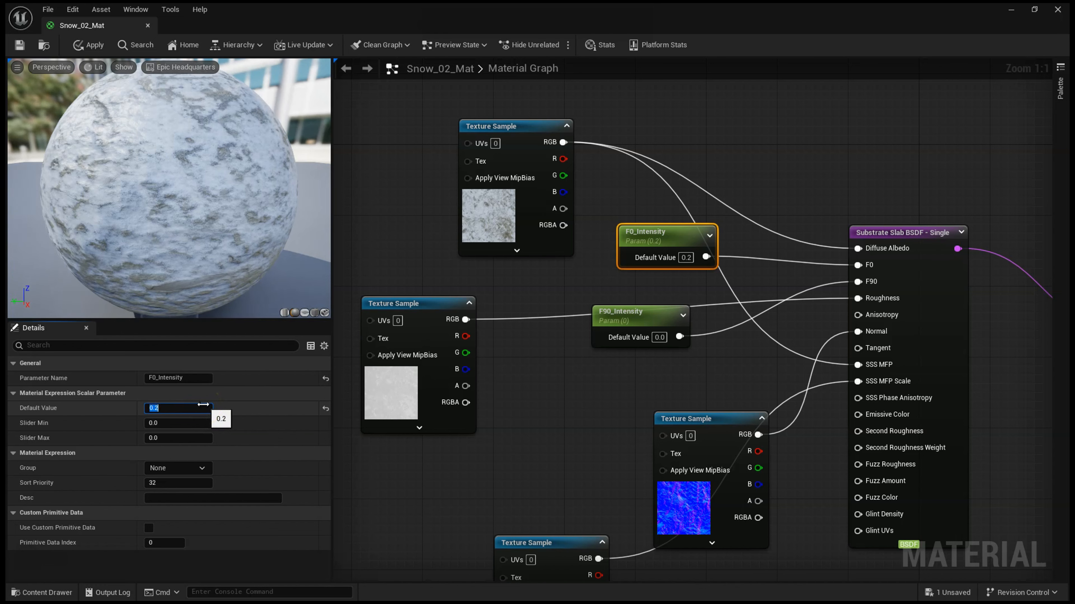
# Step: Set the F90_Intensity parameter's default value to 0.5 and save the material
pyautogui.click(643, 311)
pyautogui.click(185, 408)
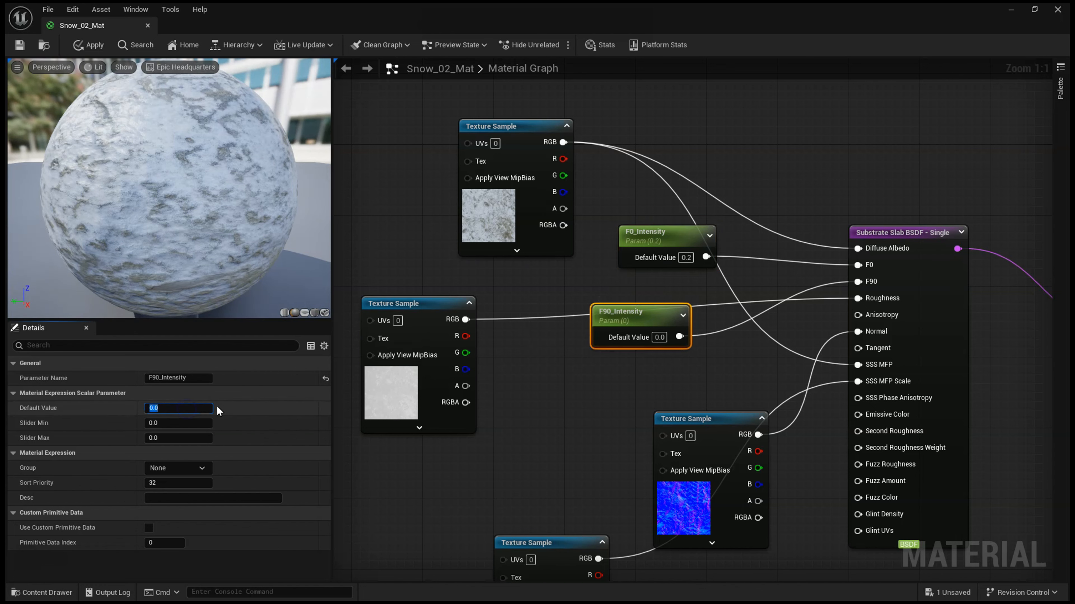
pyautogui.write('.5')
pyautogui.press('Return')
pyautogui.click(19, 45)
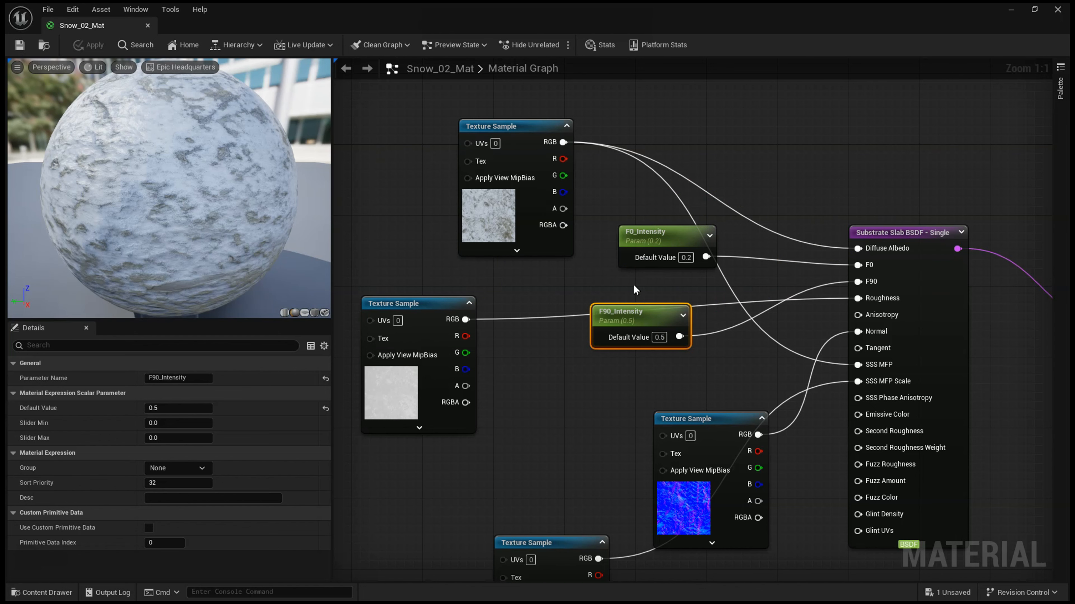
# Step: Move both intensity parameters closer to the slab and spread out the roughness, transmission and normal samples to clear space between them
pyautogui.moveTo(822, 194); pyautogui.dragTo(816, 158, button='right')
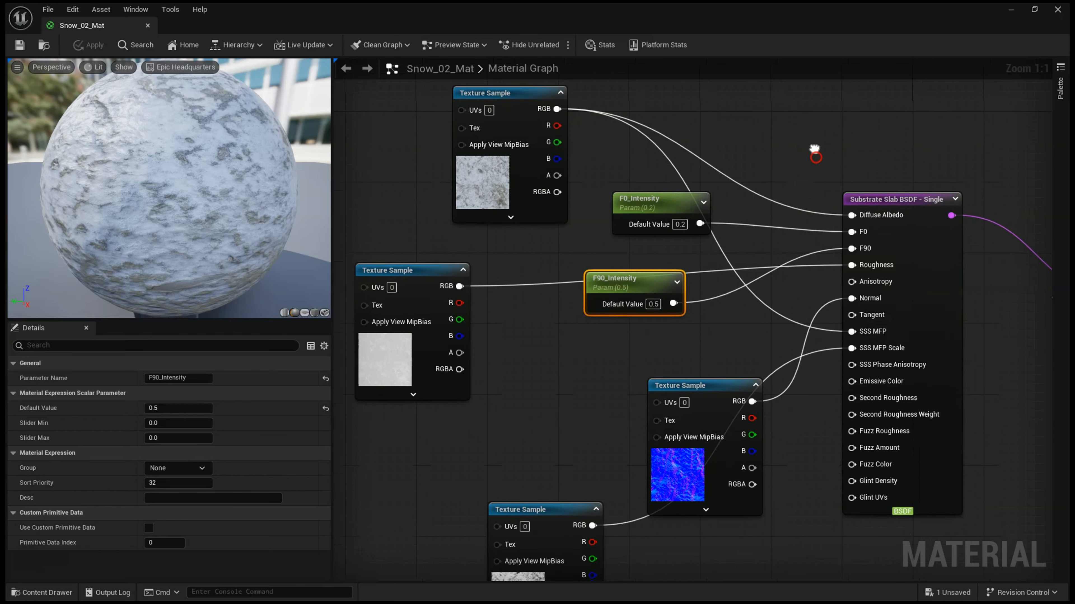
pyautogui.moveTo(676, 191); pyautogui.dragTo(700, 191)
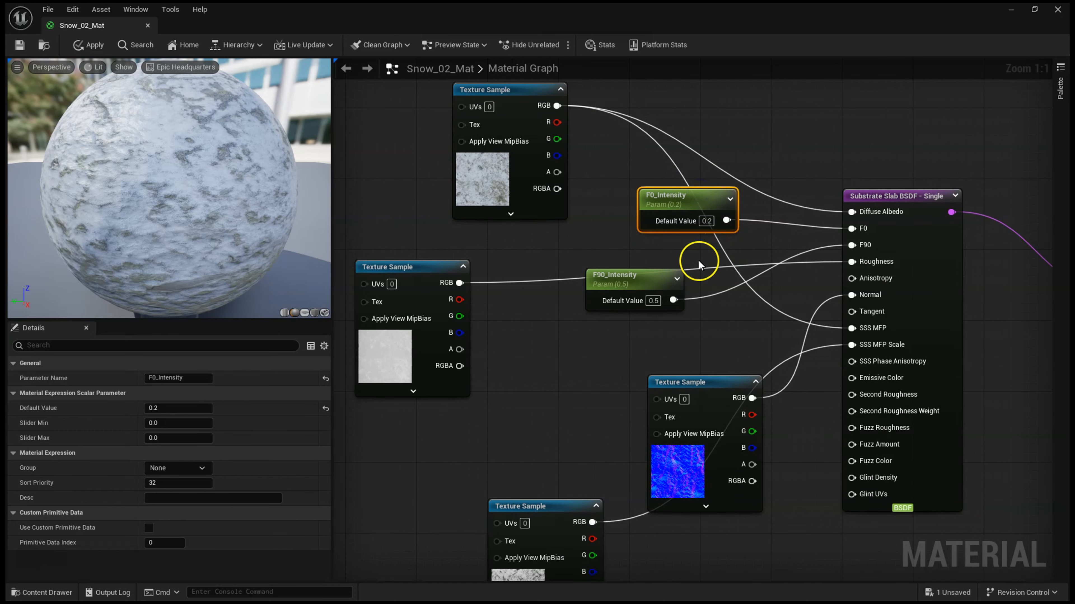
pyautogui.moveTo(653, 280); pyautogui.dragTo(688, 289)
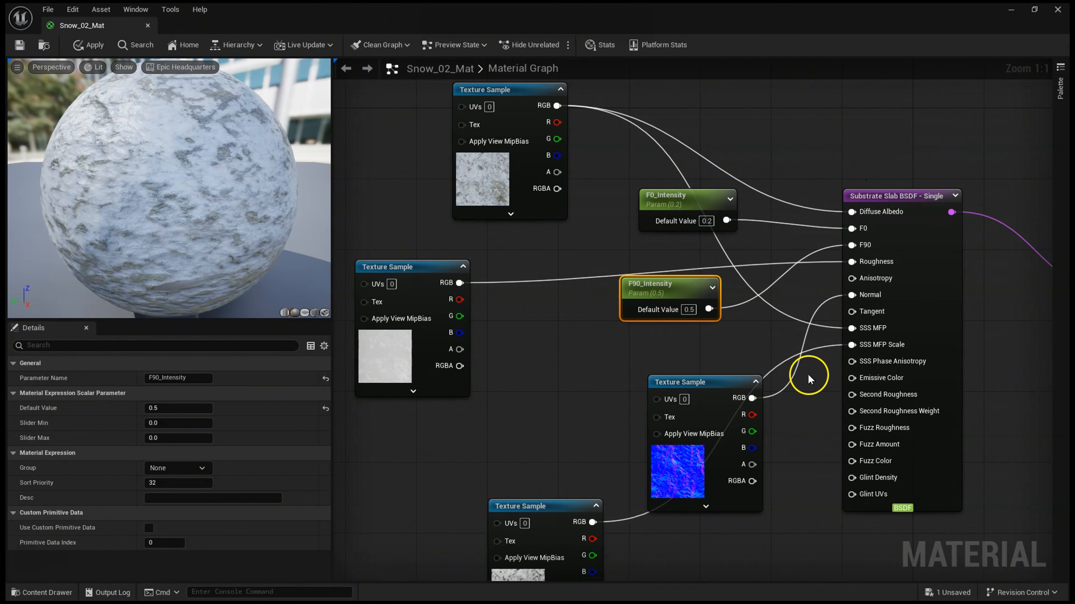
pyautogui.moveTo(531, 328); pyautogui.dragTo(620, 293, button='right')
pyautogui.moveTo(531, 234); pyautogui.dragTo(443, 207)
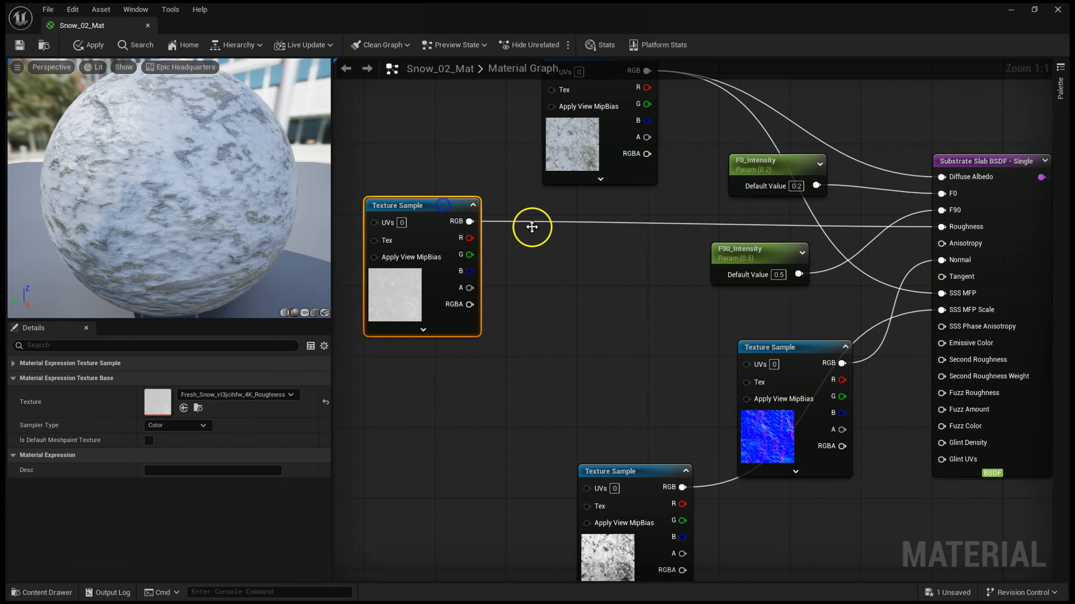
pyautogui.moveTo(633, 476); pyautogui.dragTo(476, 403)
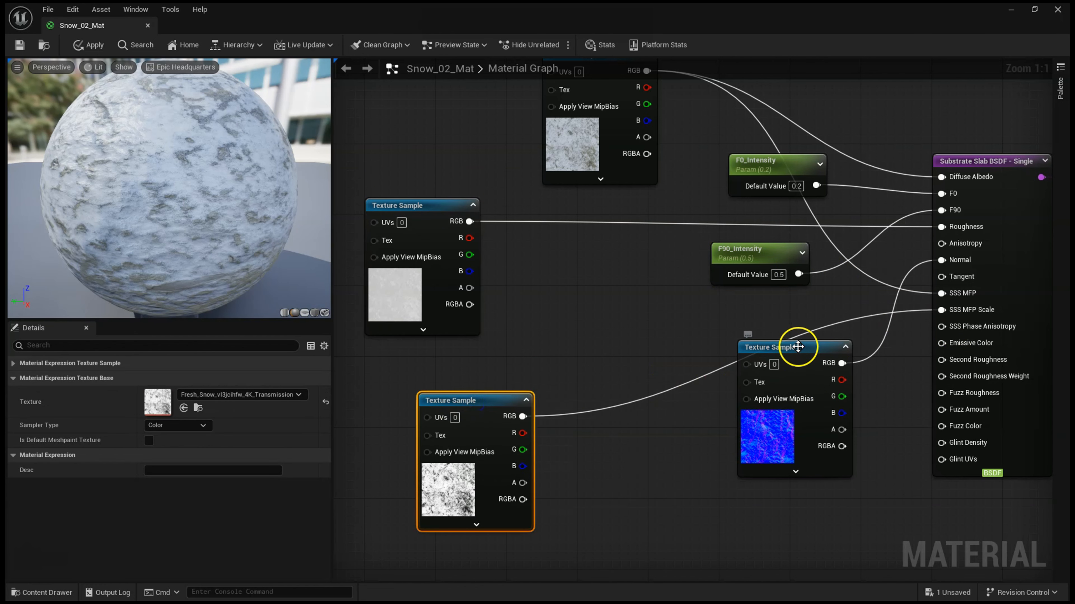
pyautogui.moveTo(796, 346); pyautogui.dragTo(779, 497)
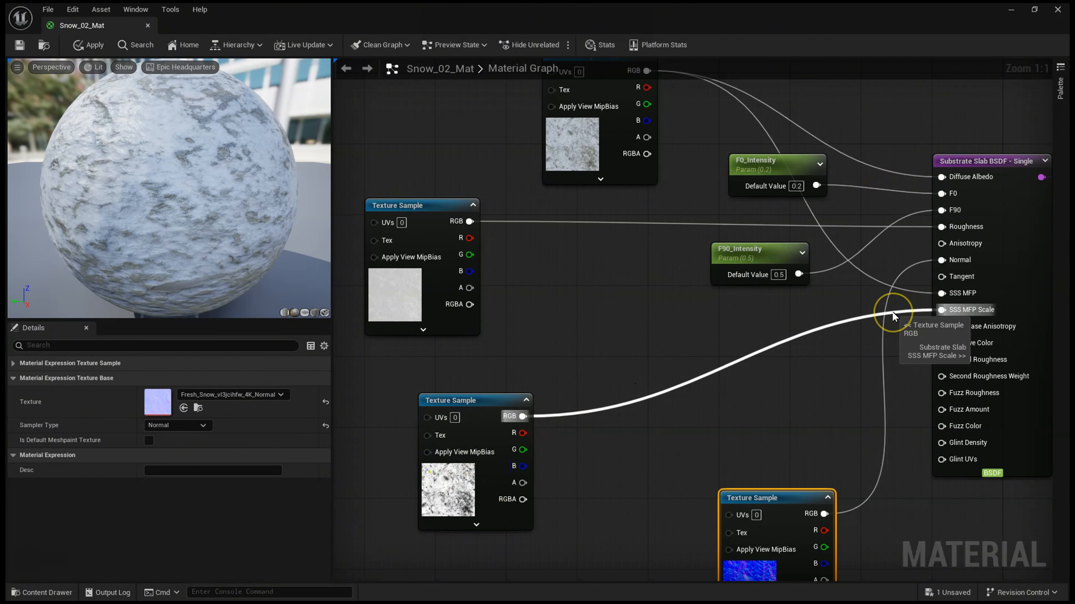
# Step: Add a Multiply node between the transmission sample and the slab, and feed the sample's RGB output into its A input
pyautogui.click(718, 387)
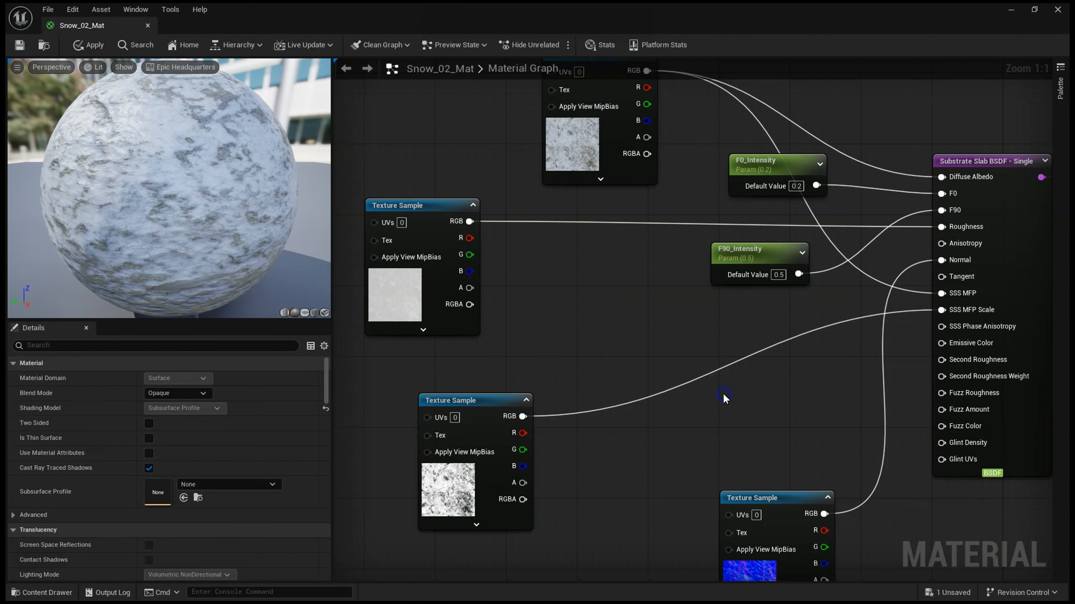
pyautogui.rightClick(716, 392)
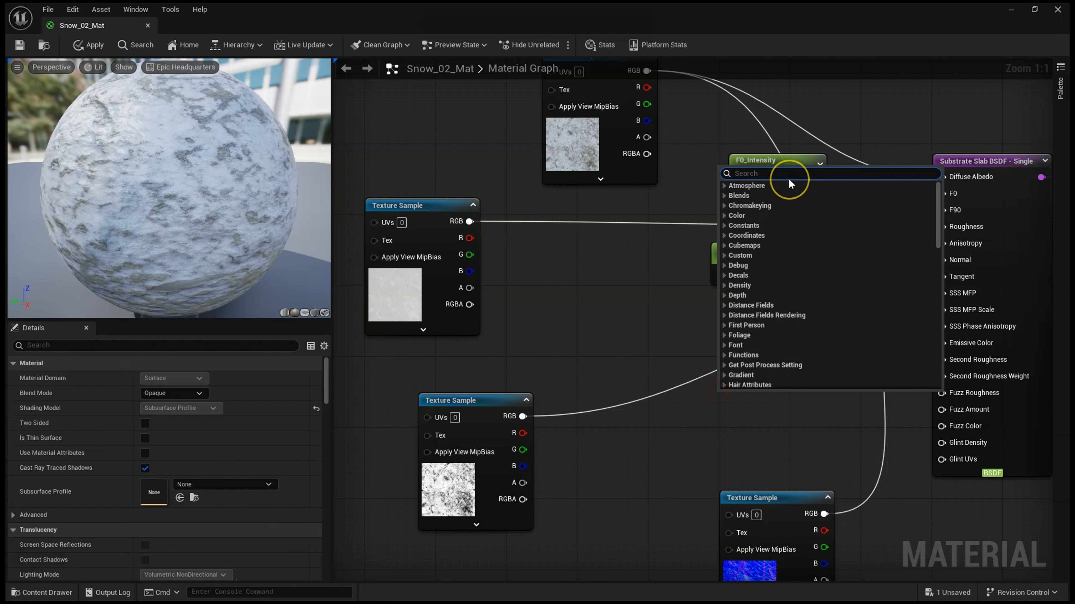
pyautogui.write('mul')
pyautogui.click(788, 194)
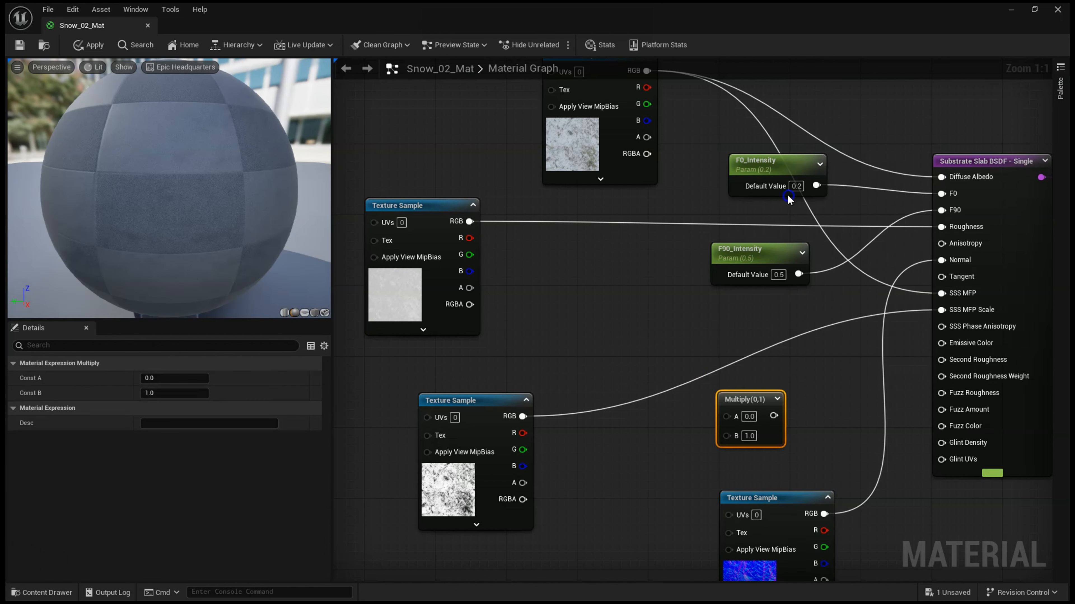
pyautogui.moveTo(736, 400); pyautogui.dragTo(684, 418)
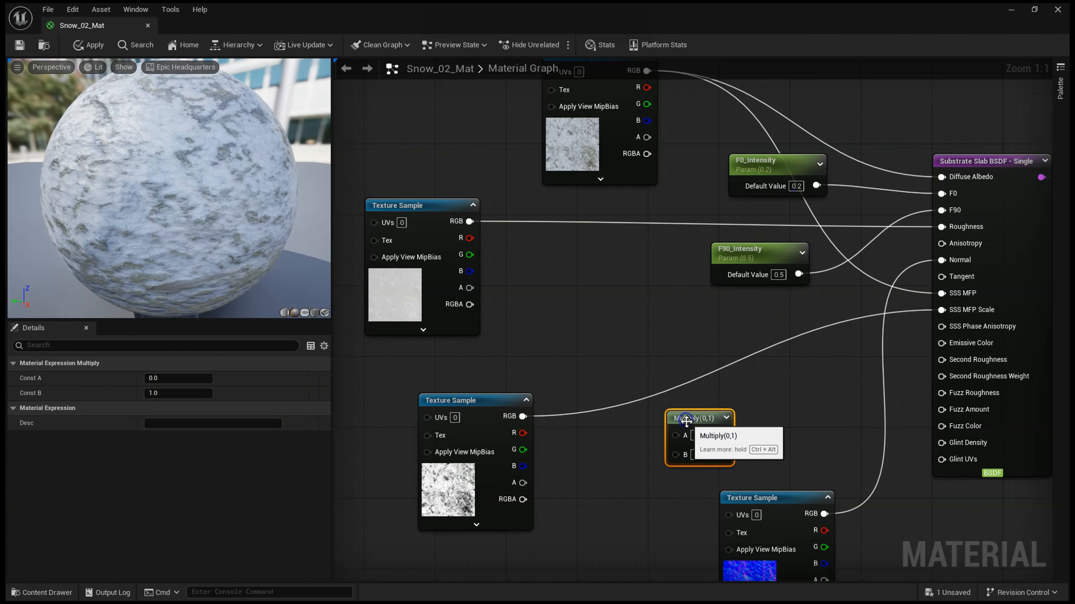
pyautogui.moveTo(740, 368); pyautogui.dragTo(734, 346, button='right')
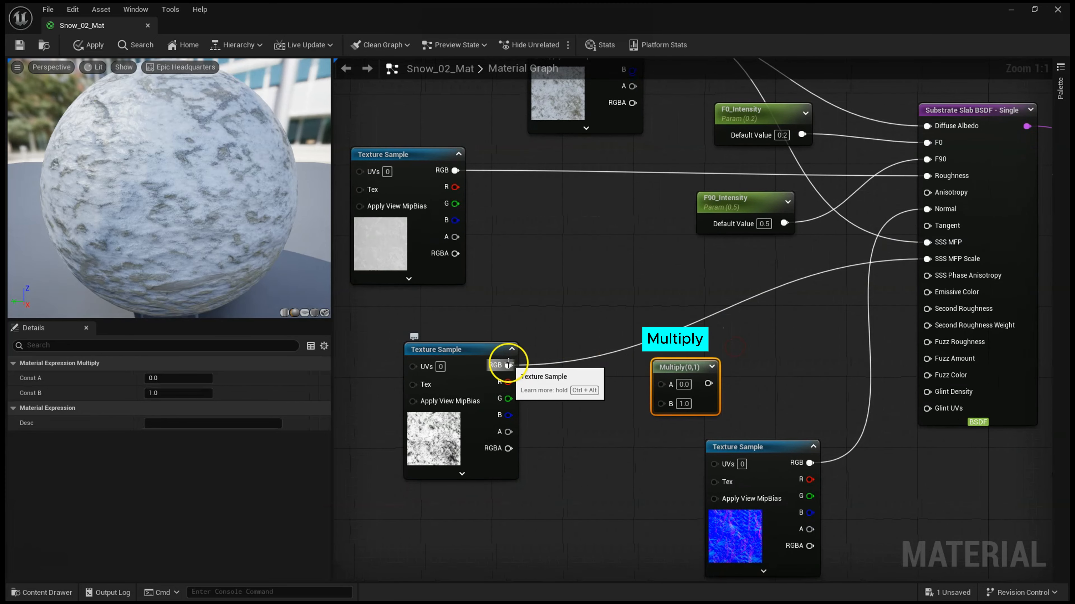
pyautogui.moveTo(508, 365); pyautogui.dragTo(661, 384)
# Step: Add a scalar parameter named SSS_Intensity below the Multiply node with a default value of 0.1
pyautogui.click(604, 458)
pyautogui.click(598, 442)
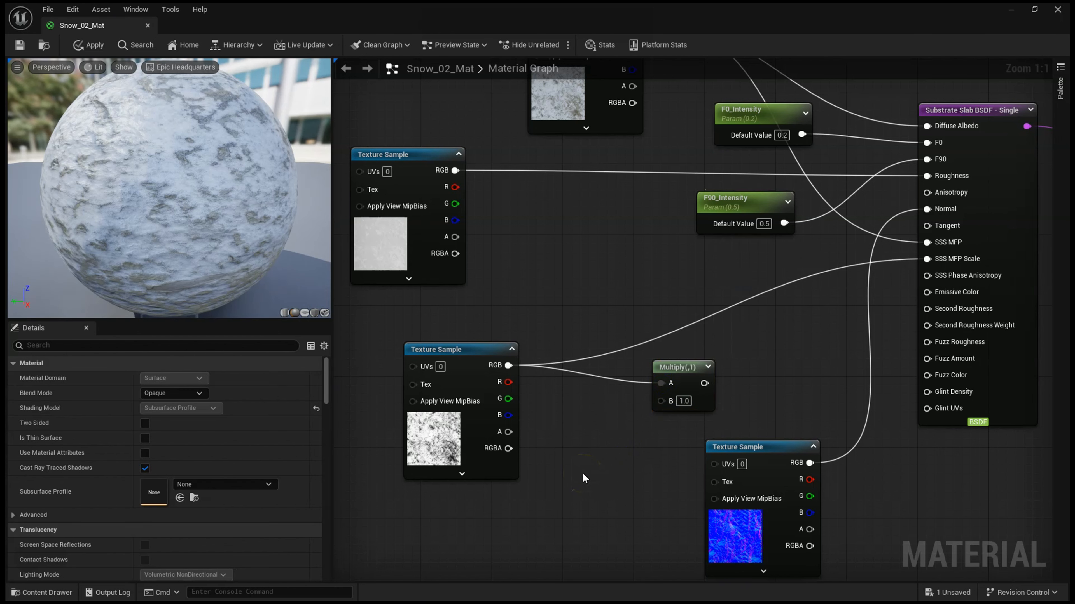
pyautogui.click(585, 452)
pyautogui.write('sssssssss')
pyautogui.moveTo(644, 462); pyautogui.dragTo(578, 464)
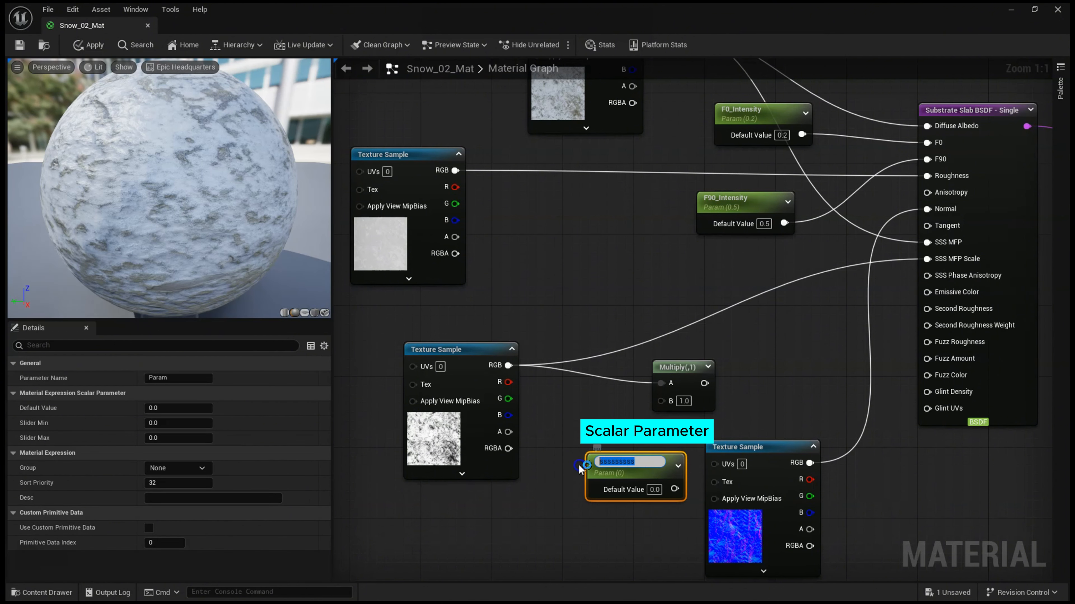
pyautogui.write('SSS_')
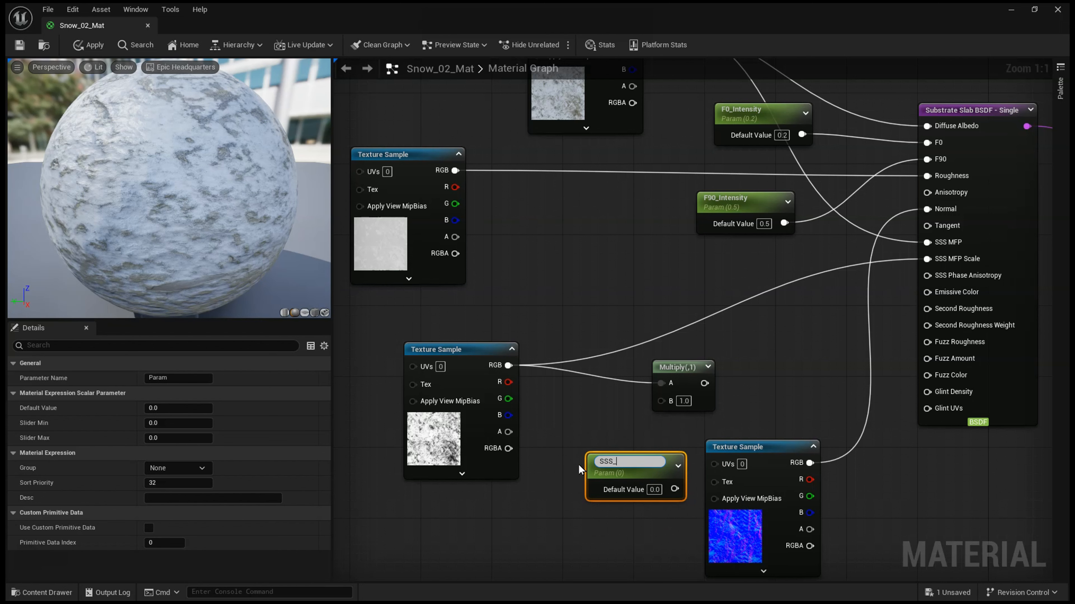
pyautogui.write('Intensity')
pyautogui.press('Return')
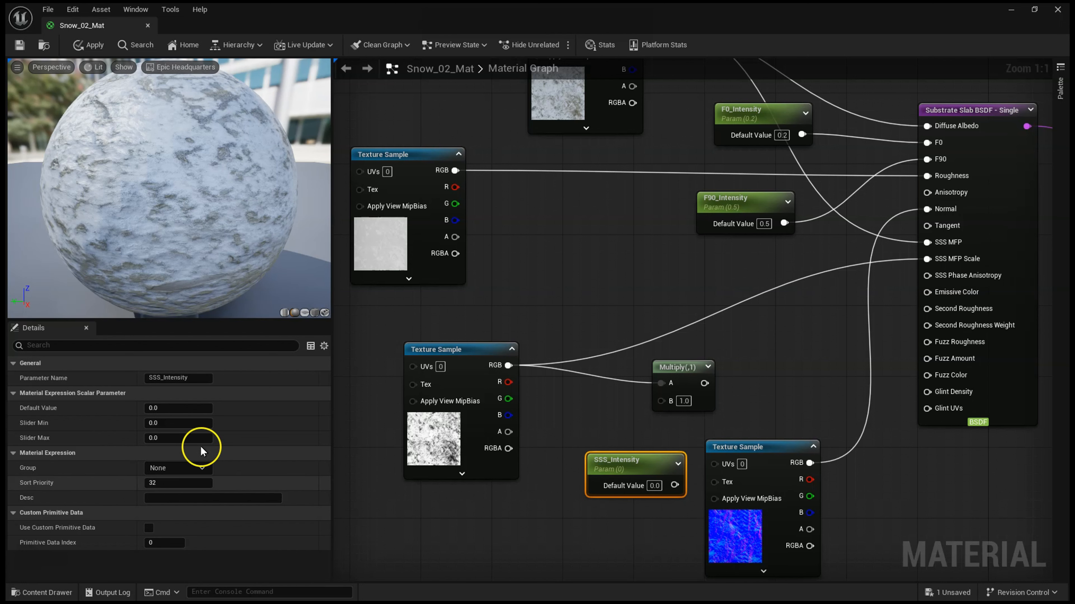
pyautogui.click(188, 409)
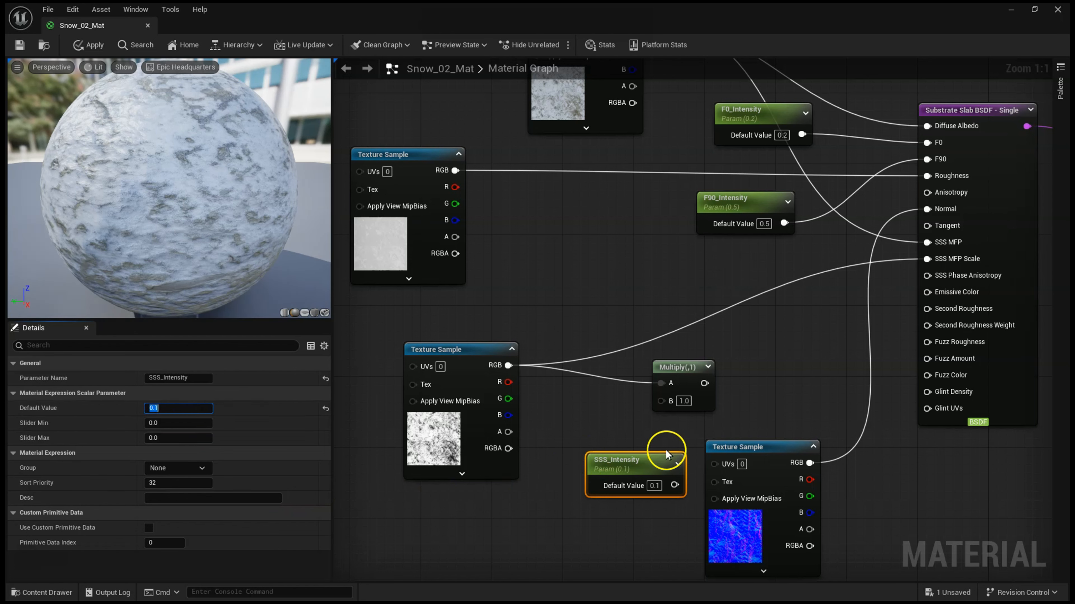
# Step: Shift the transmission sample and SSS_Intensity away from the Multiply node, and connect SSS_Intensity to its B input
pyautogui.moveTo(636, 463); pyautogui.dragTo(586, 450)
pyautogui.moveTo(455, 353); pyautogui.dragTo(402, 335)
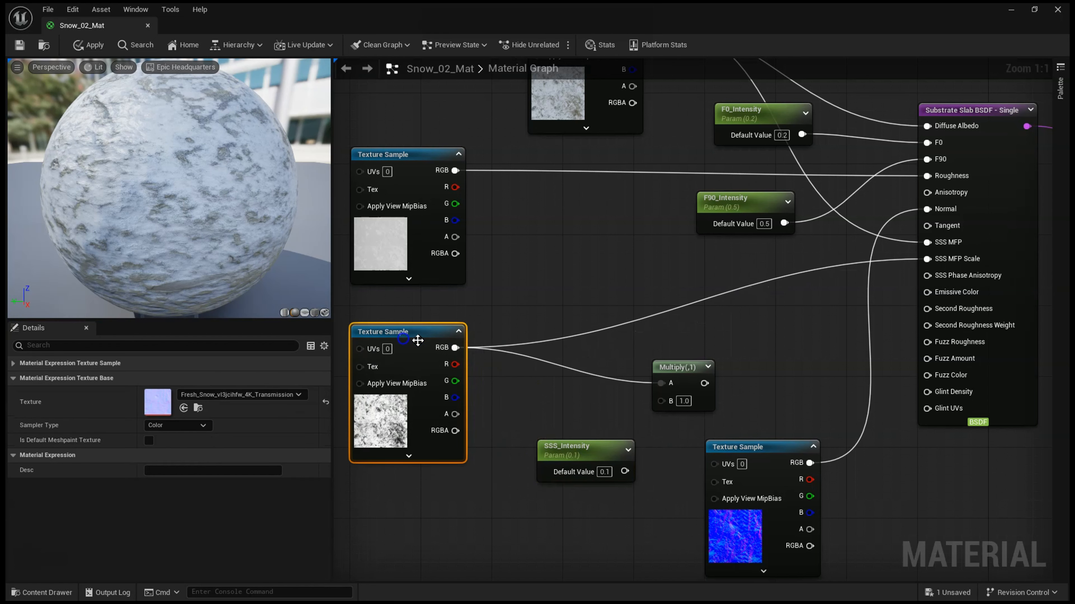
pyautogui.moveTo(572, 450); pyautogui.dragTo(536, 459)
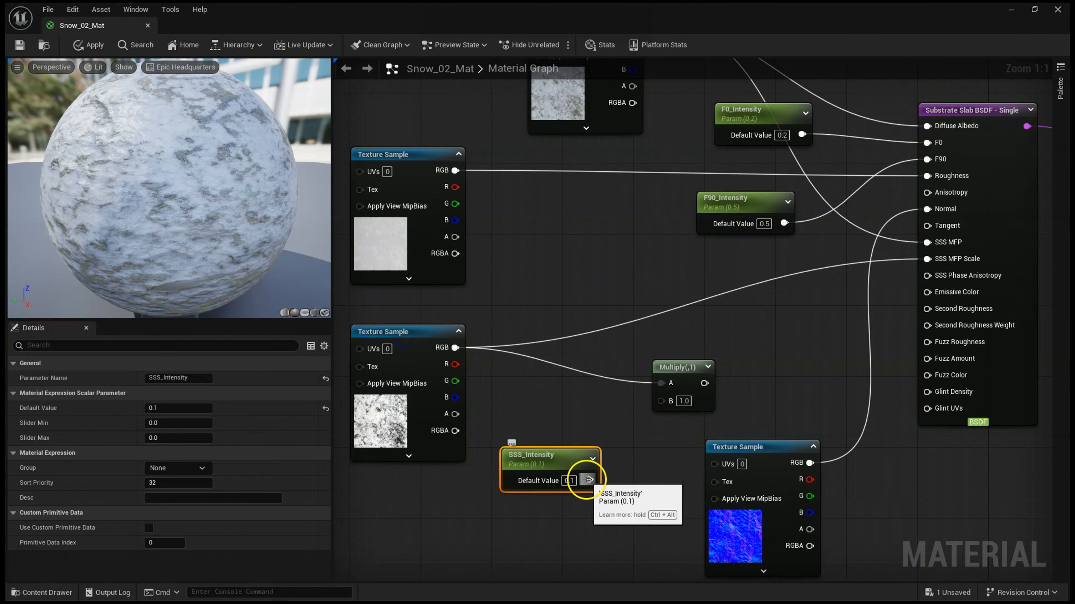
pyautogui.moveTo(589, 480); pyautogui.dragTo(662, 397)
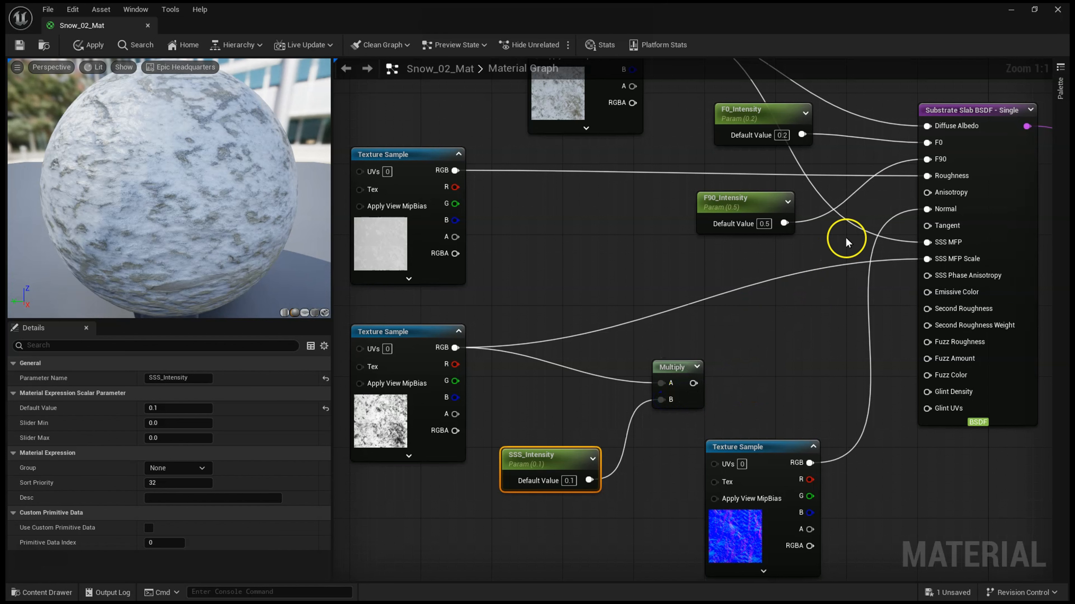
# Step: Route the Multiply output through a new Saturate node into the slab's SSS MFP Scale input, and save the material
pyautogui.moveTo(802, 330); pyautogui.dragTo(788, 334, button='right')
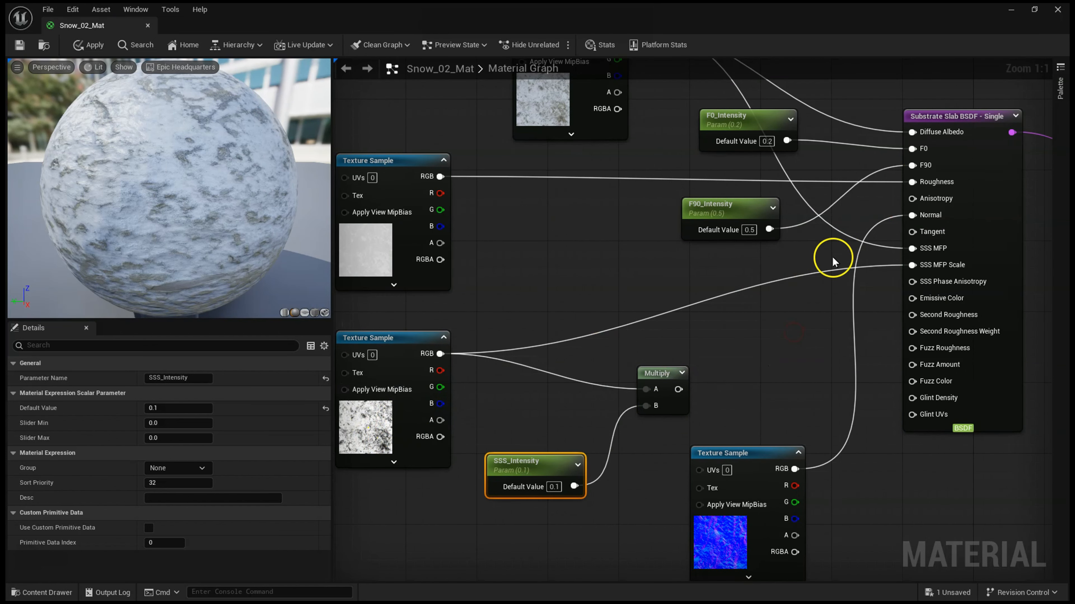
pyautogui.rightClick(754, 328)
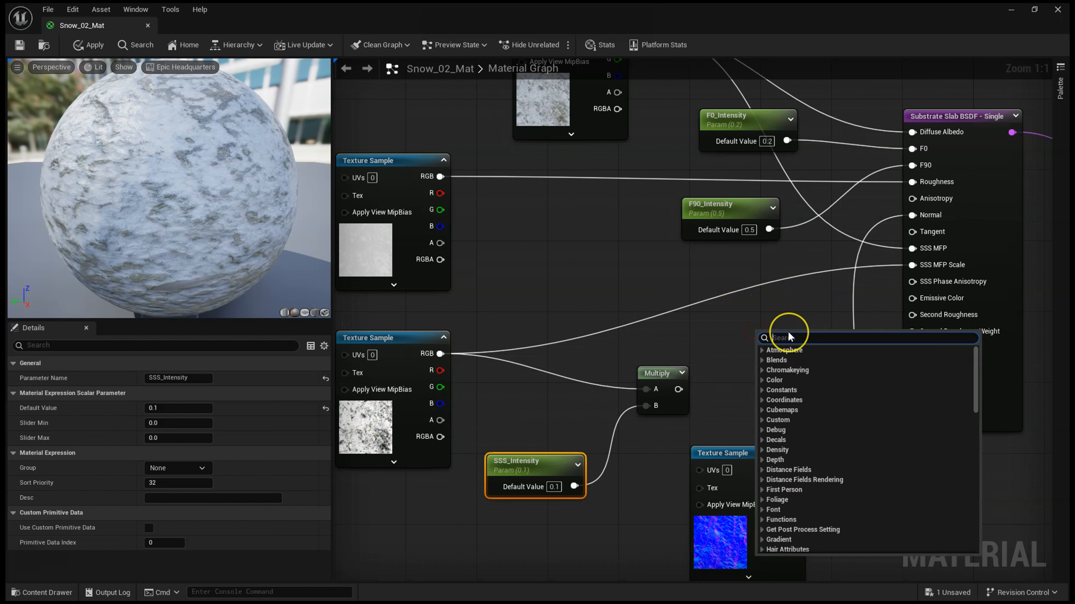
pyautogui.write('satur')
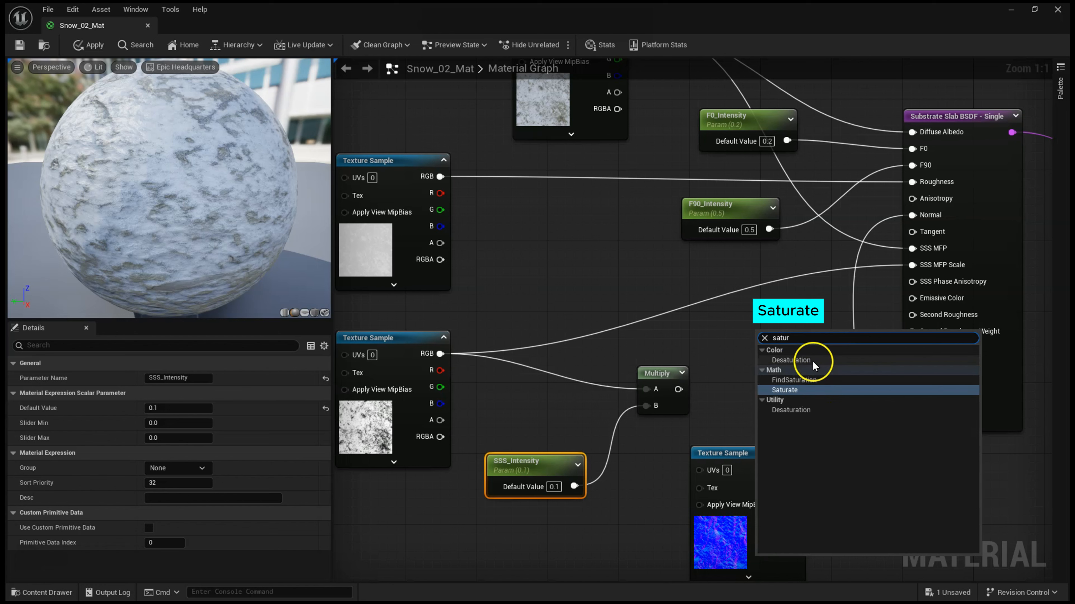
pyautogui.click(803, 391)
pyautogui.moveTo(677, 389); pyautogui.dragTo(957, 266)
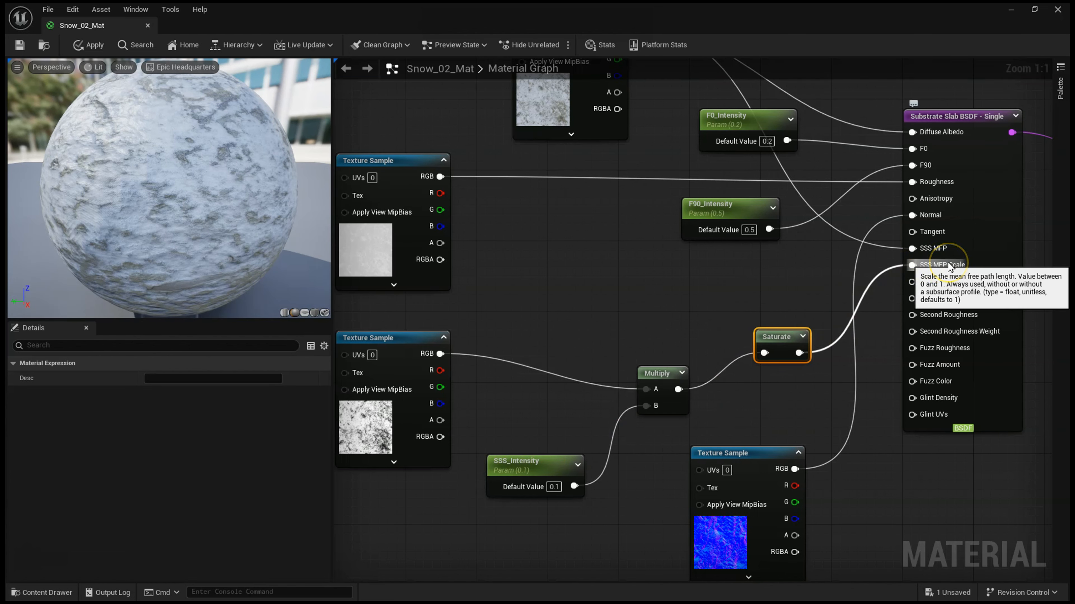
pyautogui.moveTo(713, 288); pyautogui.dragTo(711, 315, button='right')
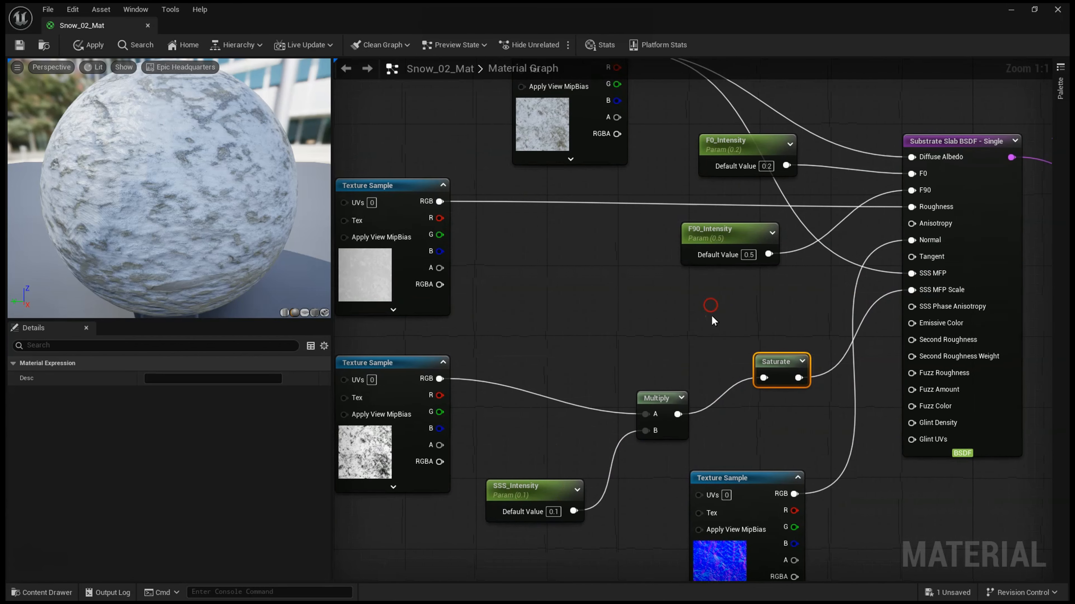
pyautogui.click(20, 44)
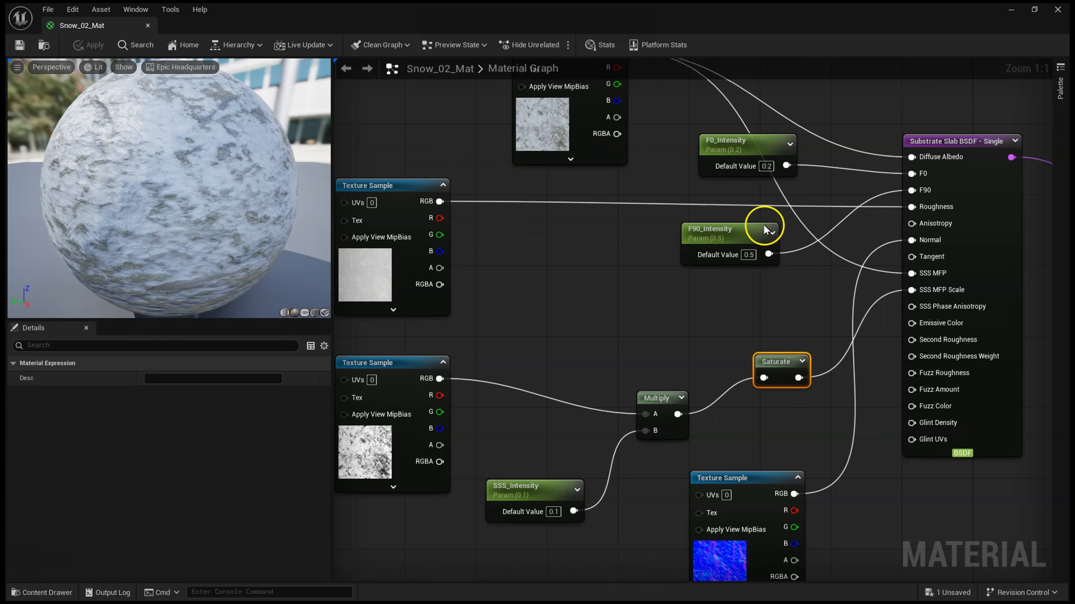
# Step: Move the base color and roughness samples farther away from the slab to make room for more nodes
pyautogui.moveTo(605, 236); pyautogui.dragTo(610, 328, button='right')
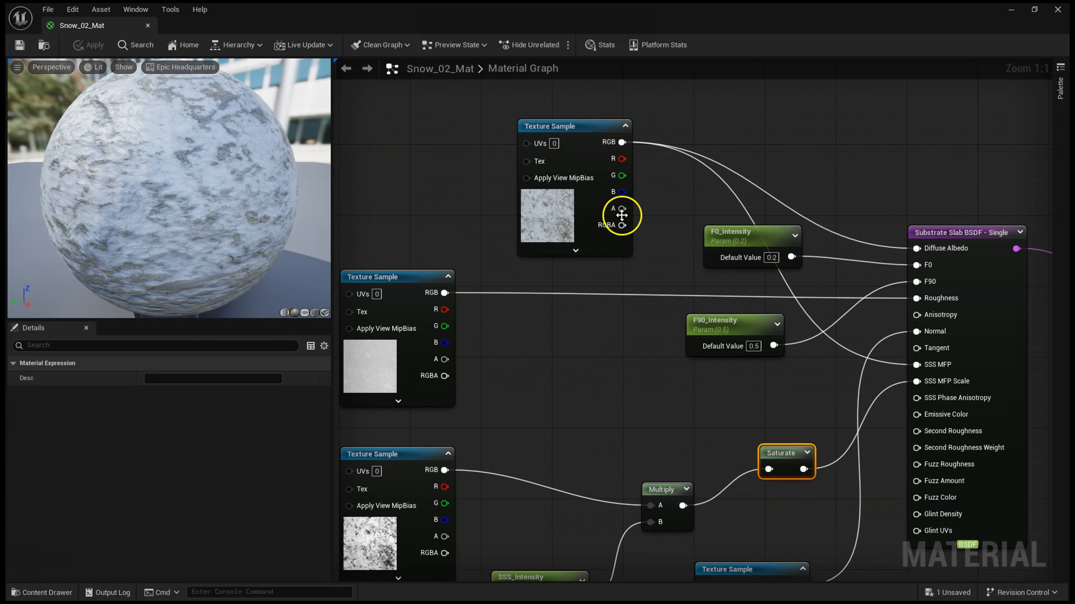
pyautogui.moveTo(565, 234); pyautogui.dragTo(452, 207)
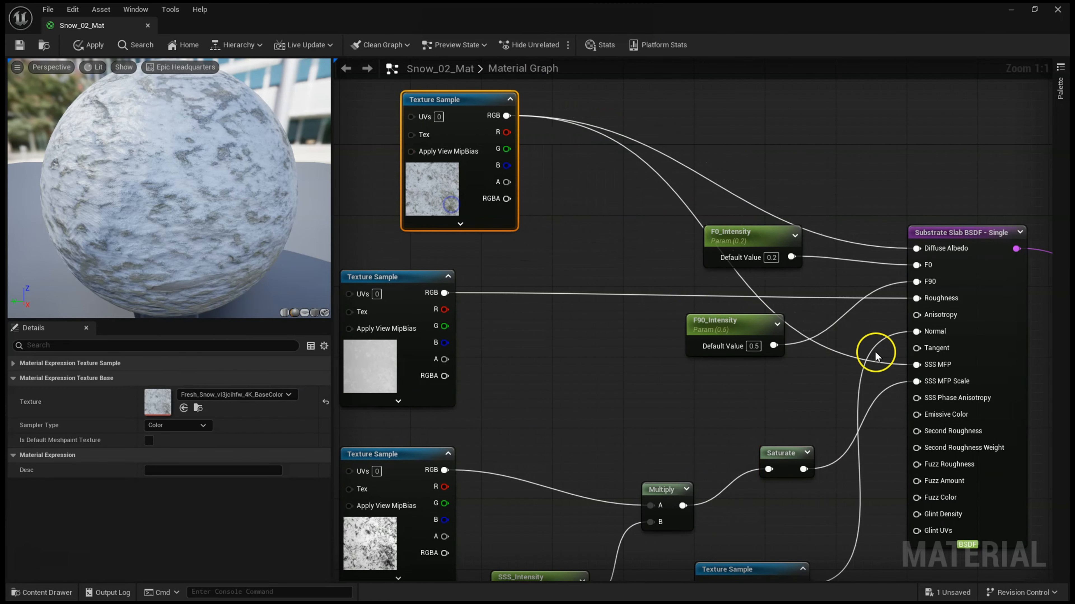
pyautogui.moveTo(567, 234); pyautogui.dragTo(578, 206, button='right')
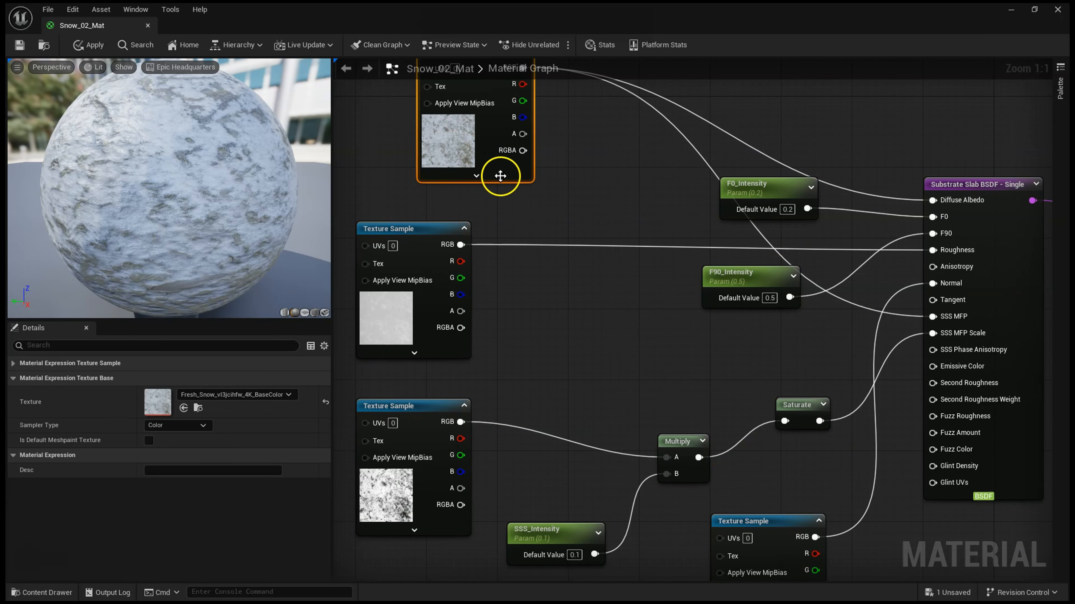
pyautogui.moveTo(552, 211); pyautogui.dragTo(708, 251, button='right')
pyautogui.scroll(-1, 553, 235)
pyautogui.moveTo(544, 247); pyautogui.dragTo(368, 247)
pyautogui.moveTo(633, 224); pyautogui.dragTo(619, 266, button='right')
pyautogui.moveTo(599, 114); pyautogui.dragTo(517, 119)
pyautogui.moveTo(821, 384); pyautogui.dragTo(799, 343, button='right')
pyautogui.moveTo(867, 354); pyautogui.dragTo(648, 453)
pyautogui.keyDown('ctrl'); pyautogui.click(658, 496); pyautogui.keyUp('ctrl')
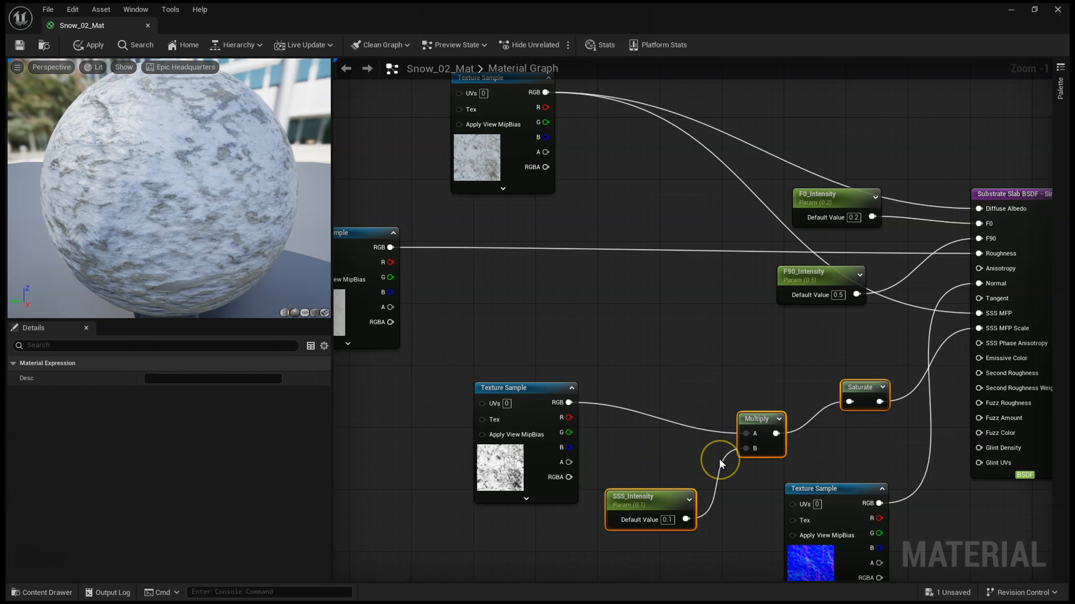
pyautogui.press('c')
pyautogui.doubleClick(811, 366)
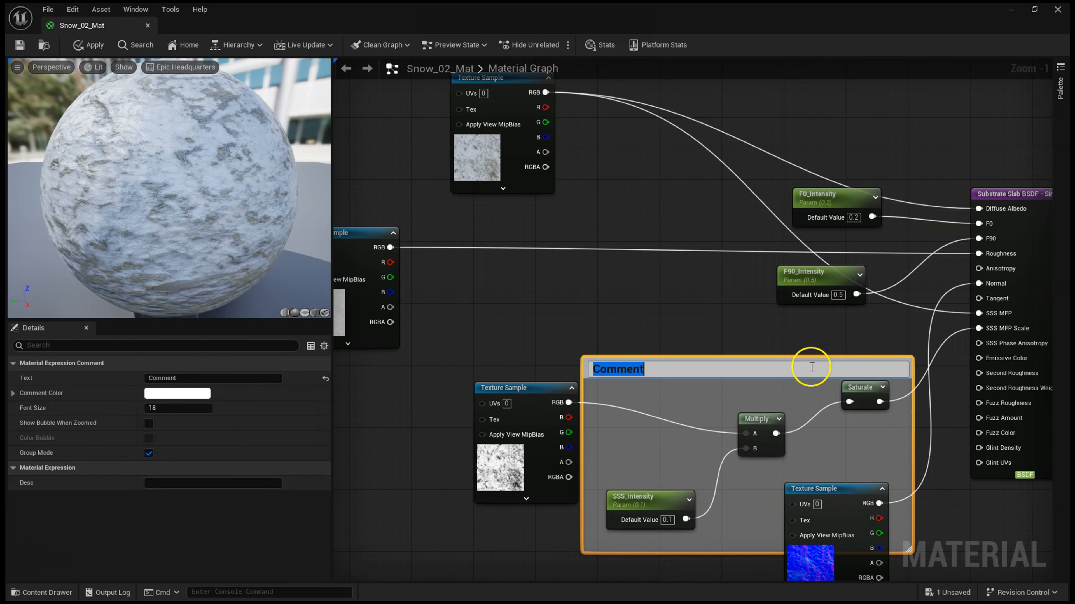
pyautogui.click(771, 348)
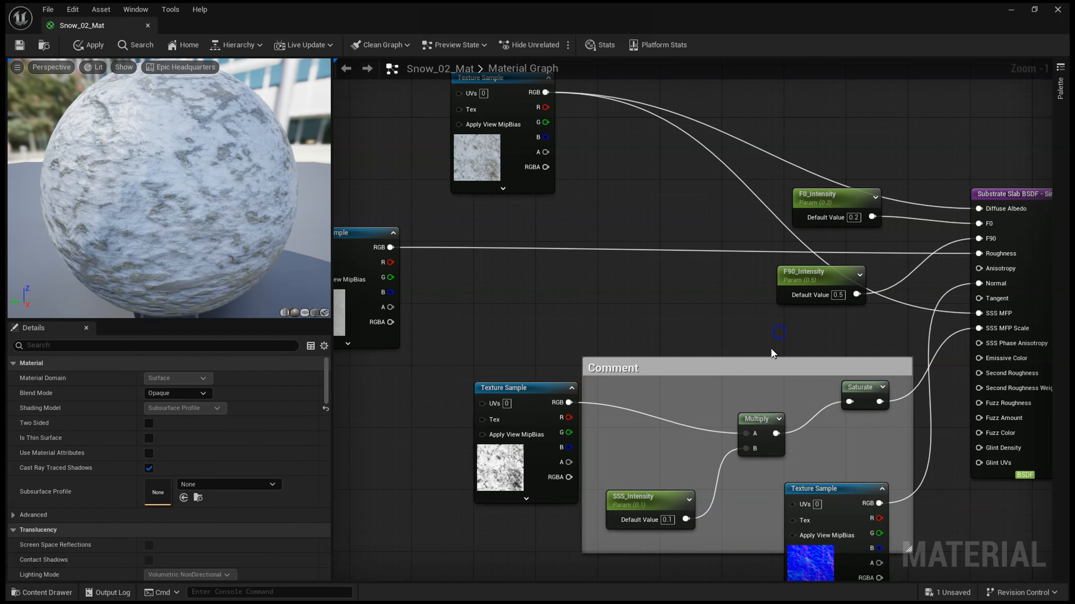
pyautogui.click(757, 366)
pyautogui.press('Delete')
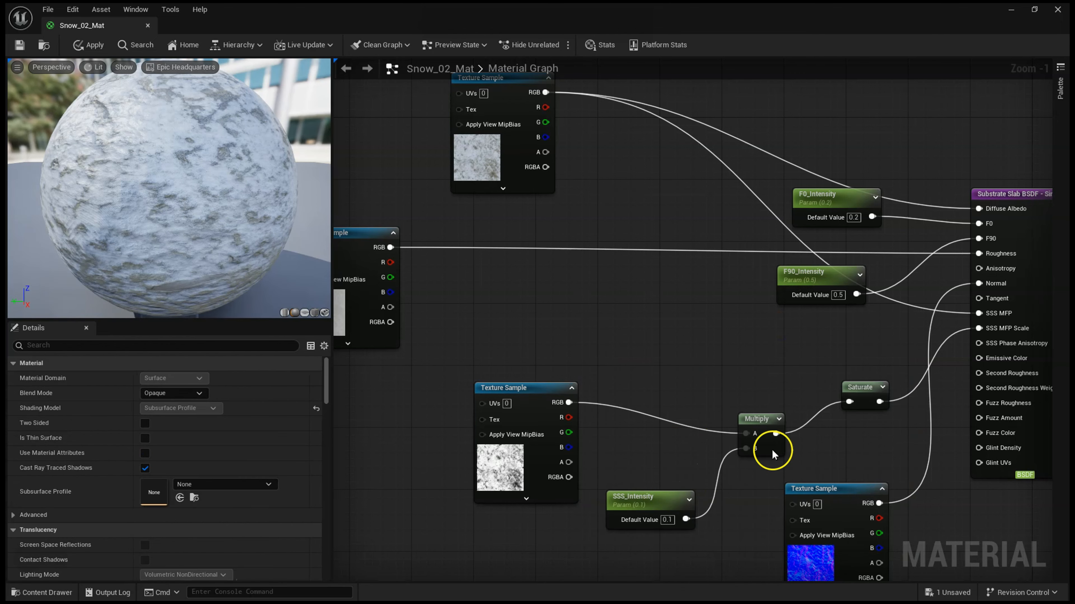
# Step: Duplicate the SSS_Intensity parameter together with its connected Multiply and Saturate nodes
pyautogui.click(860, 386)
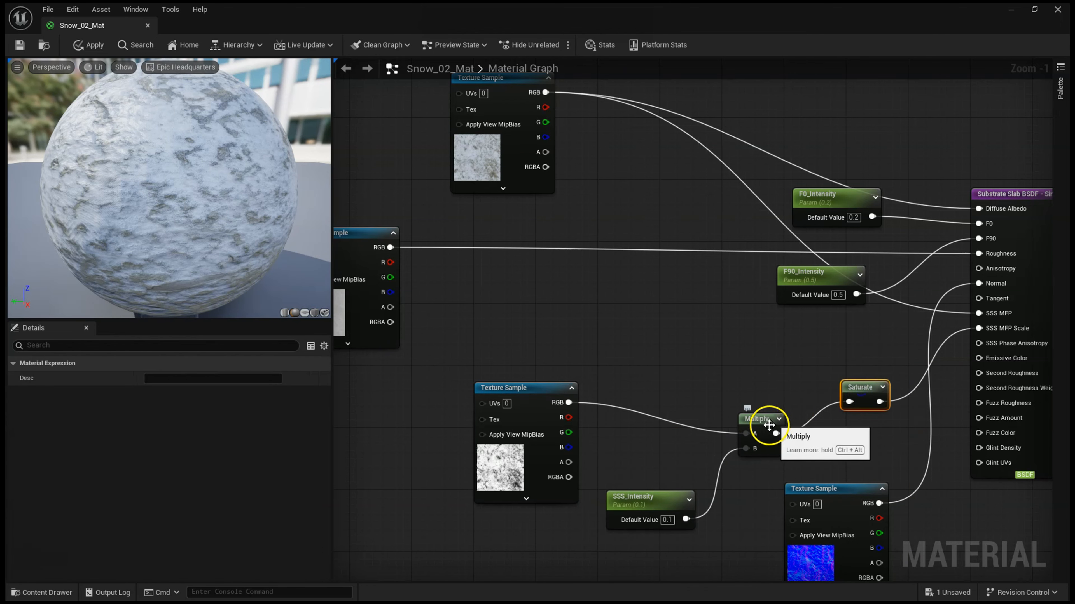
pyautogui.keyDown('ctrl'); pyautogui.click(763, 421); pyautogui.keyUp('ctrl')
pyautogui.keyDown('ctrl'); pyautogui.click(654, 494); pyautogui.keyUp('ctrl')
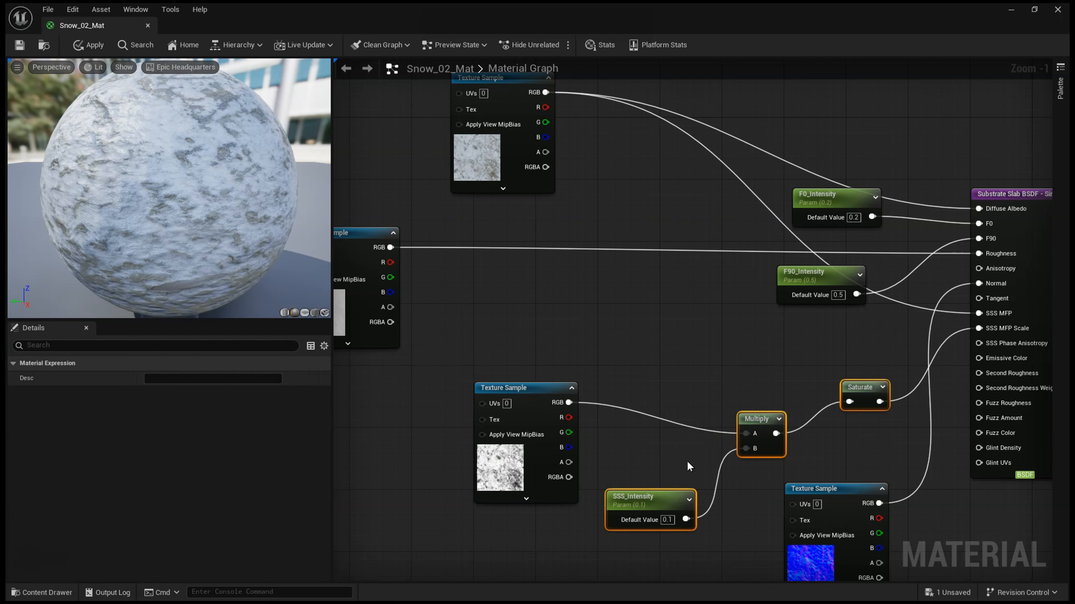
pyautogui.hotkey('ctrl', 'd')
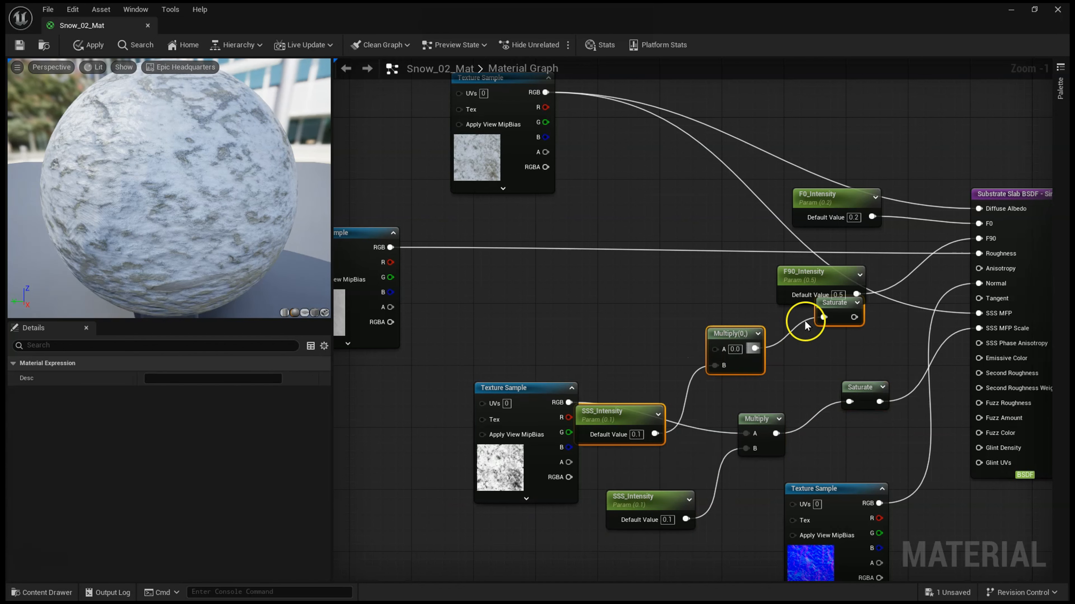
pyautogui.click(687, 304)
pyautogui.moveTo(662, 317); pyautogui.dragTo(615, 352, button='right')
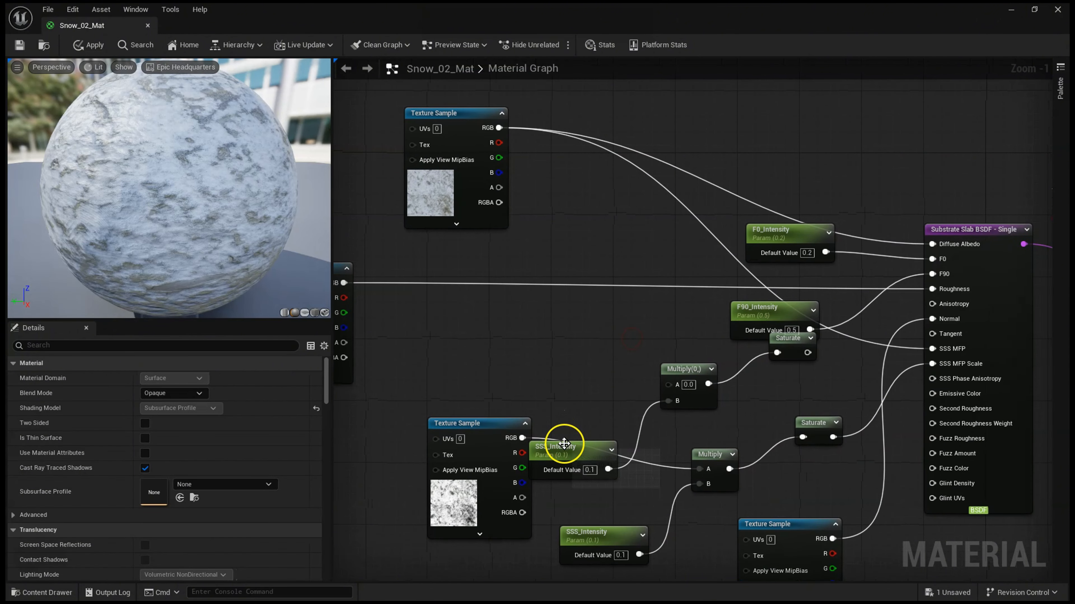
# Step: Spread the duplicated nodes out above the transmission sample, and connect the base color sample's RGB to the duplicated Multiply's A input
pyautogui.moveTo(560, 443); pyautogui.dragTo(477, 350)
pyautogui.moveTo(681, 370); pyautogui.dragTo(611, 315)
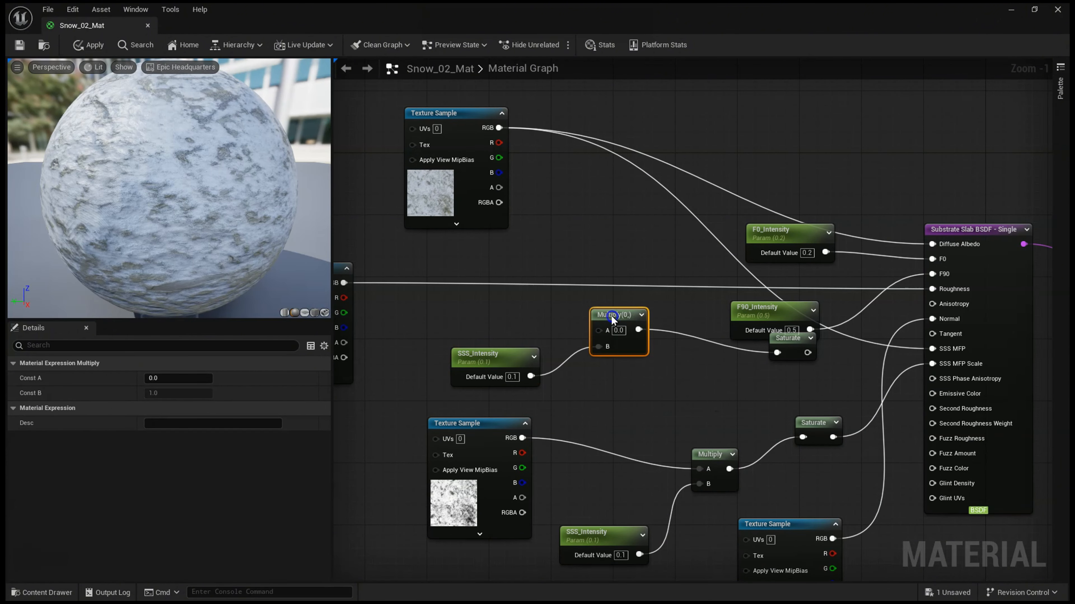
pyautogui.moveTo(797, 341); pyautogui.dragTo(734, 369)
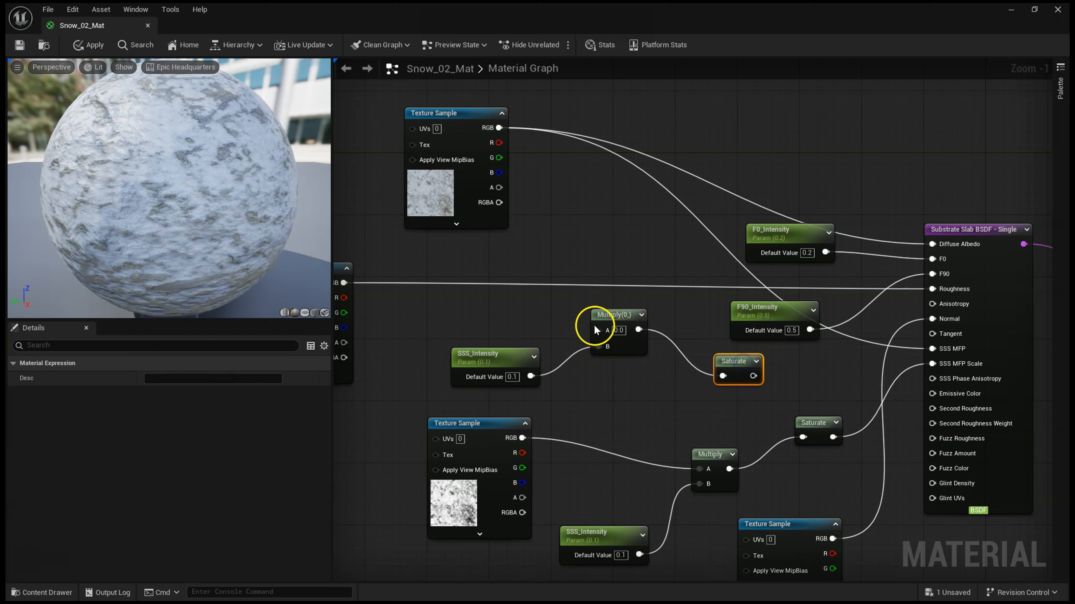
pyautogui.moveTo(597, 331); pyautogui.dragTo(503, 126)
# Step: Rename the duplicated scalar parameter SSS_Color and set its default value to 2
pyautogui.click(497, 351)
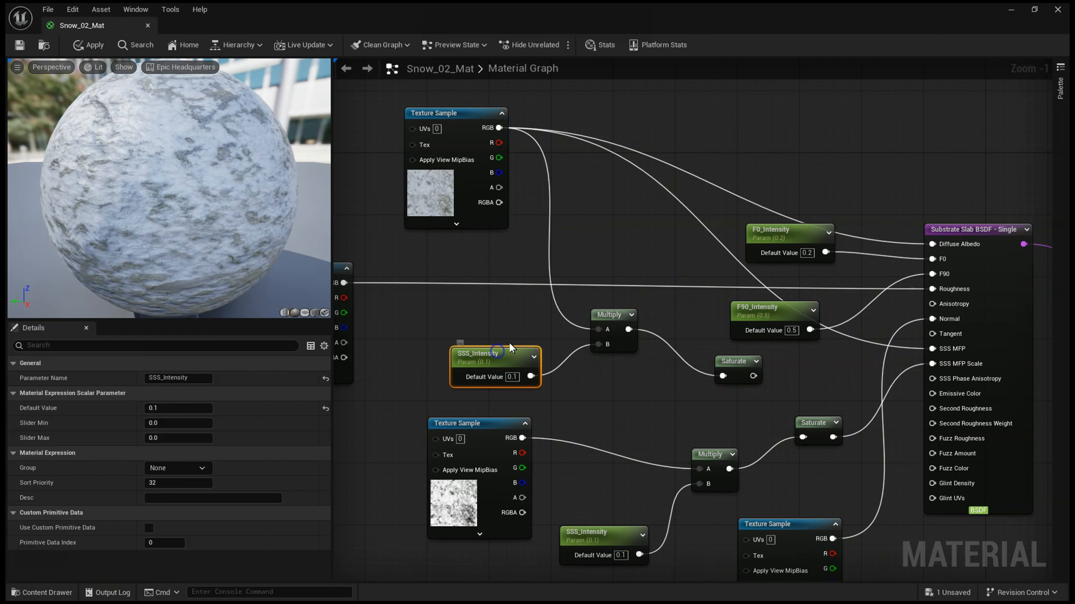
pyautogui.moveTo(194, 379); pyautogui.dragTo(171, 379)
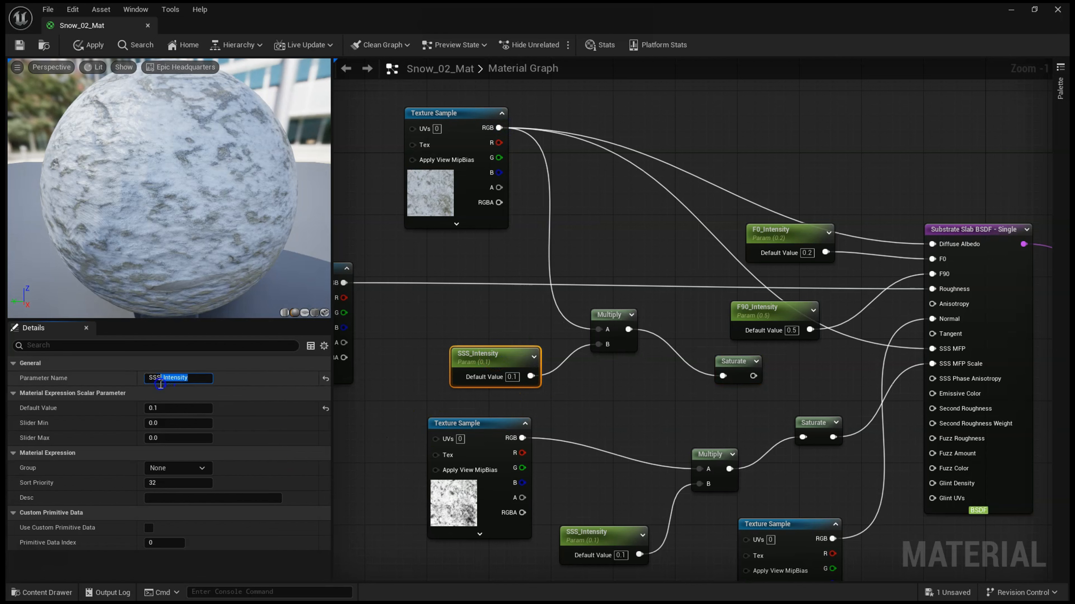
pyautogui.write('Colo')
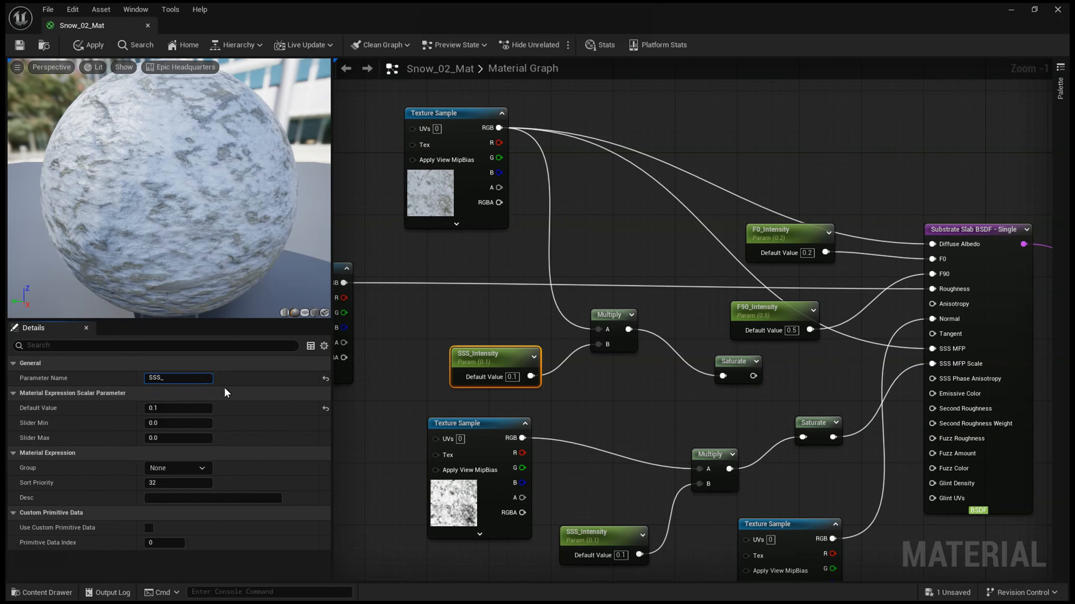
pyautogui.write('r')
pyautogui.press('Return')
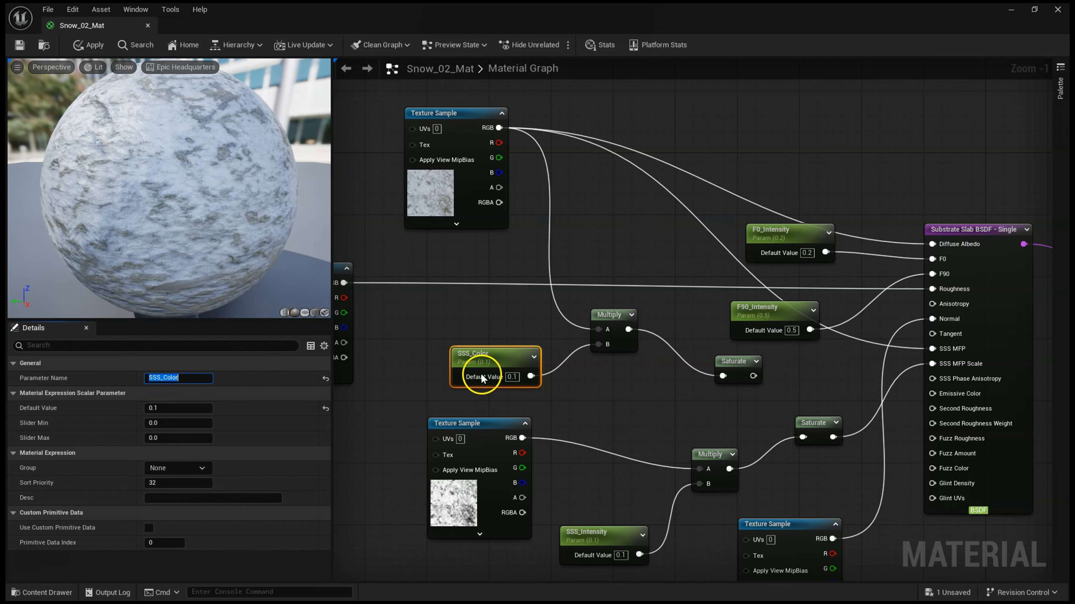
pyautogui.click(184, 409)
pyautogui.write('2')
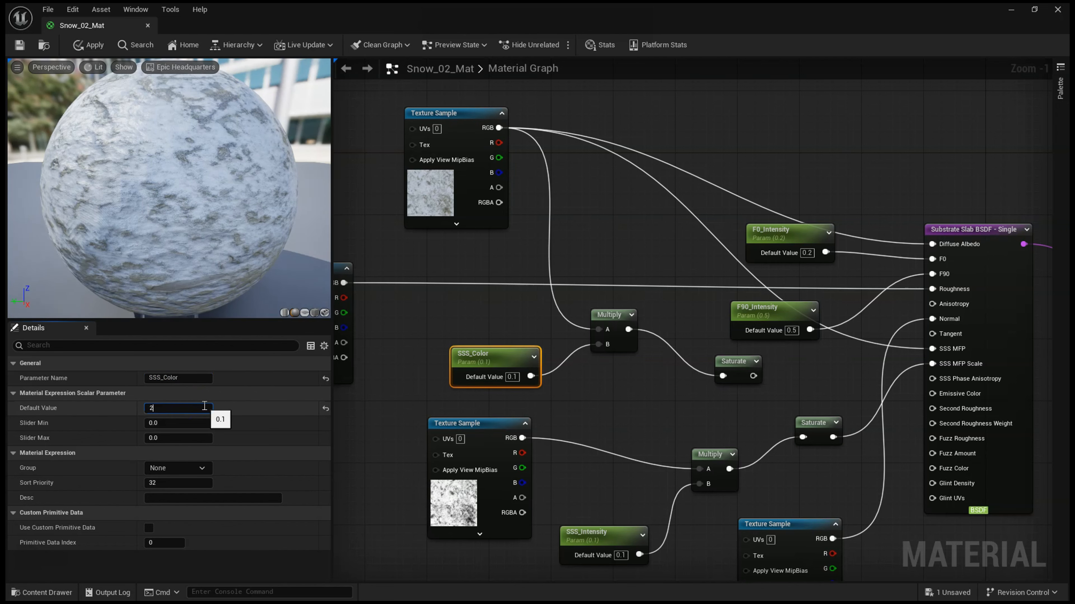
pyautogui.press('Return')
# Step: Connect the duplicated Saturate output to the slab's SSS MFP input and save the material
pyautogui.moveTo(753, 376); pyautogui.dragTo(932, 349)
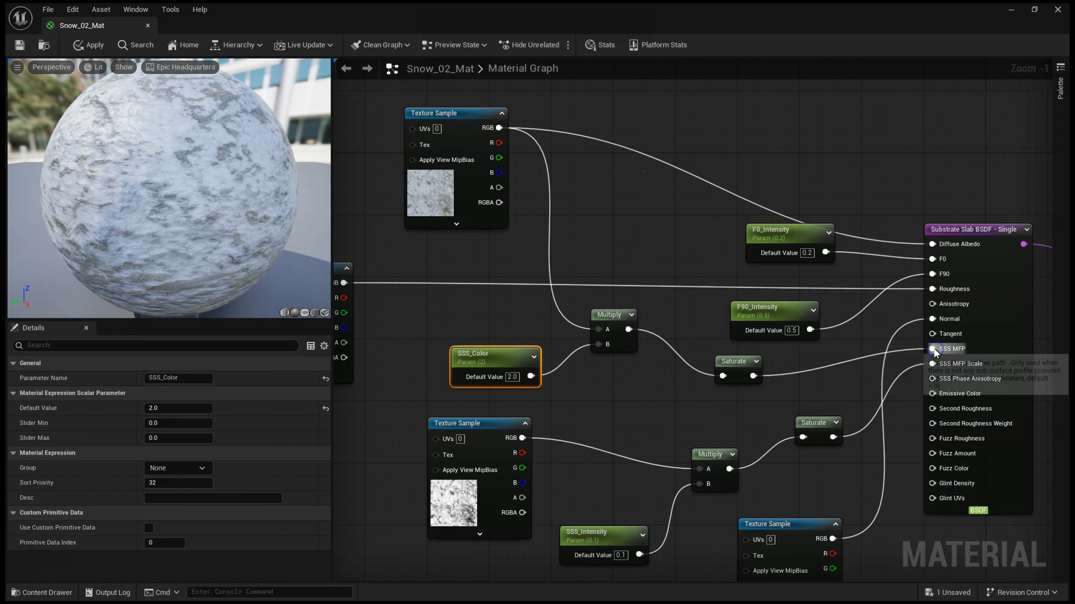
pyautogui.scroll(-3, 237, 209)
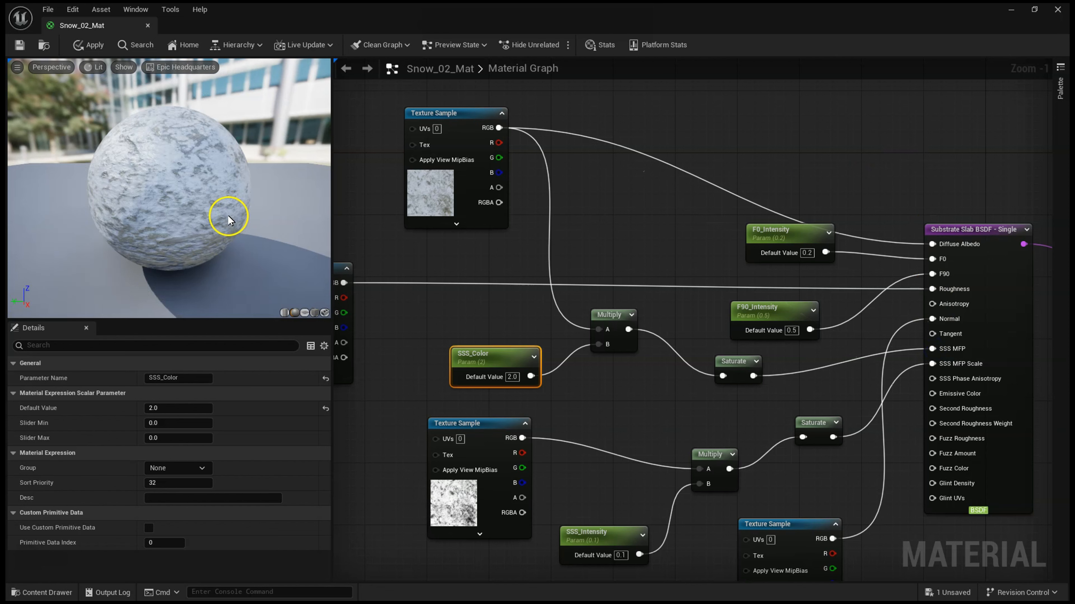
pyautogui.click(21, 45)
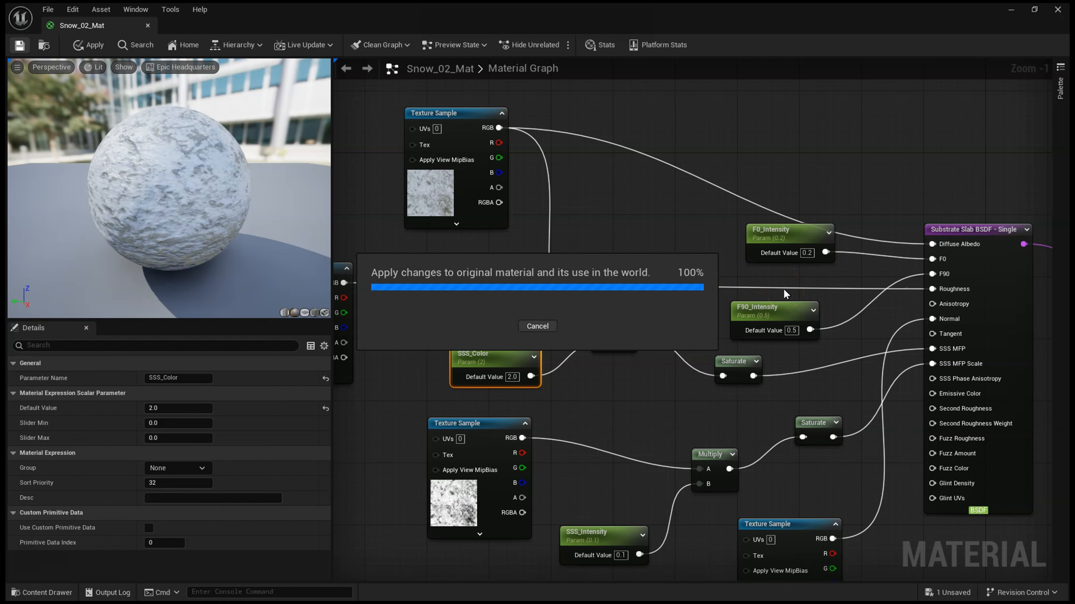
# Step: Move the normal map sample slightly farther away from the slab
pyautogui.scroll(-1, 784, 290)
pyautogui.scroll(-1, 784, 290)
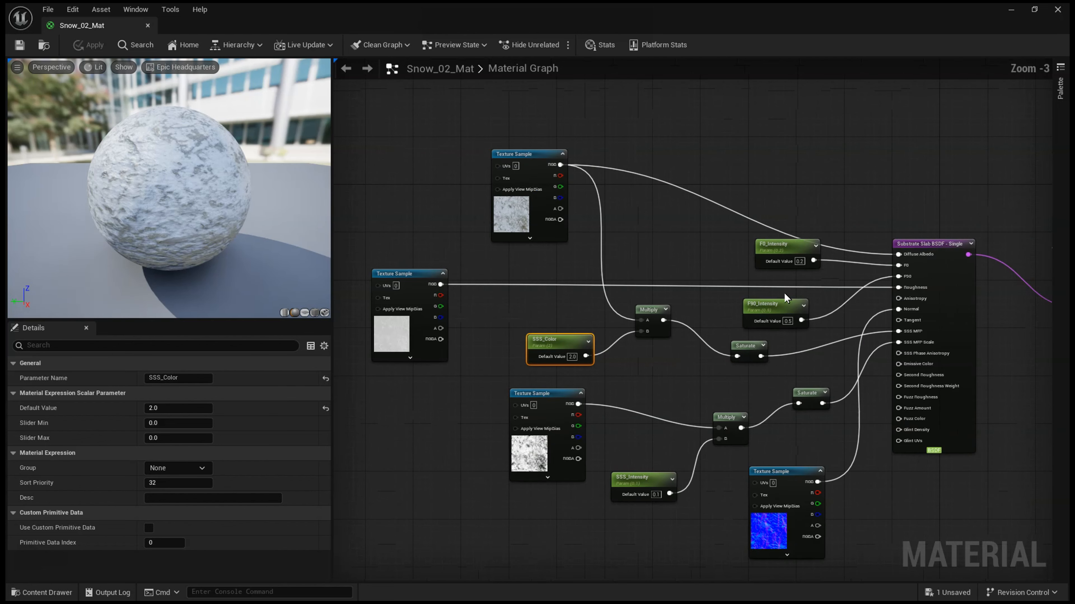
pyautogui.click(832, 313)
pyautogui.moveTo(798, 194)
pyautogui.mouseDown(button='right')
pyautogui.moveTo(810, 178)
pyautogui.moveTo(802, 184)
pyautogui.mouseUp(button='right')
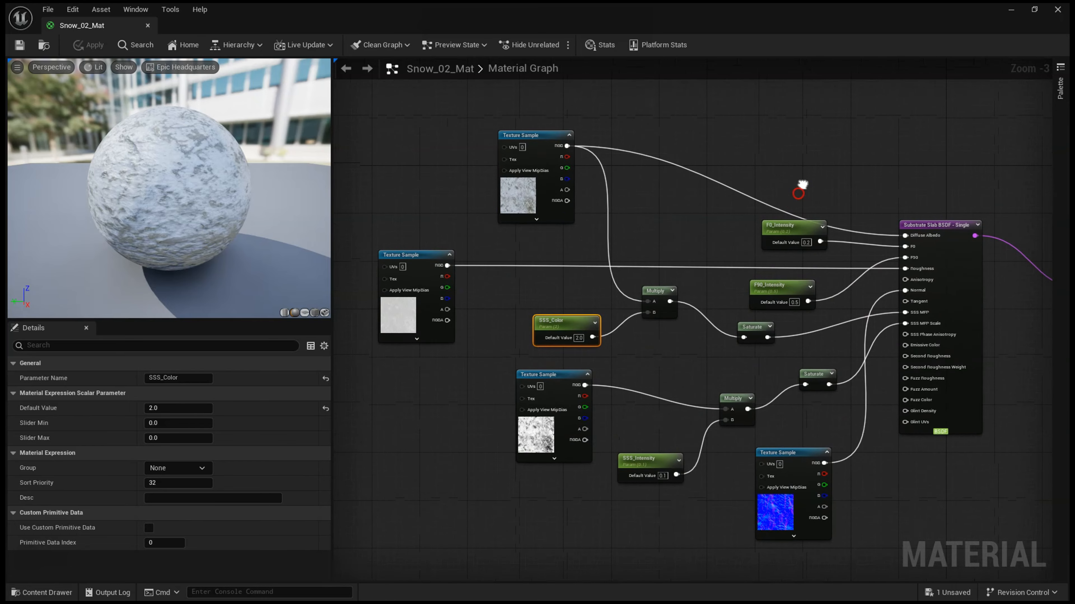
pyautogui.moveTo(797, 454); pyautogui.dragTo(767, 452)
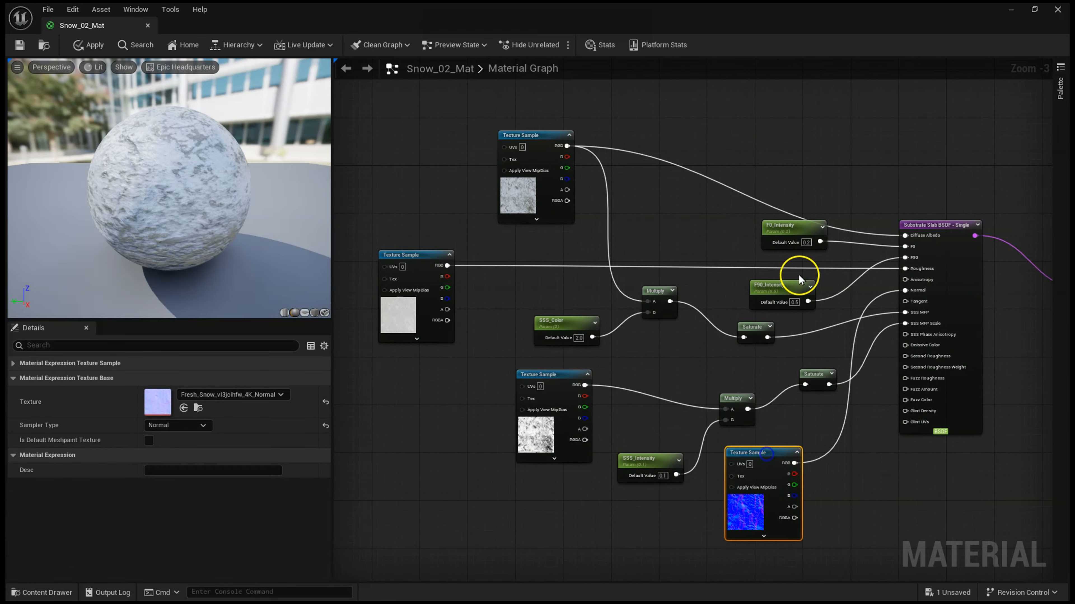
# Step: Shrink the material editor window and set it beside the level viewport so the sphere and the subsurface nodes can be seen together
pyautogui.moveTo(372, 10); pyautogui.dragTo(686, 66)
pyautogui.moveTo(321, 154)
pyautogui.mouseDown(button='right')
pyautogui.moveTo(331, 154)
pyautogui.moveTo(313, 153)
pyautogui.mouseUp(button='right')
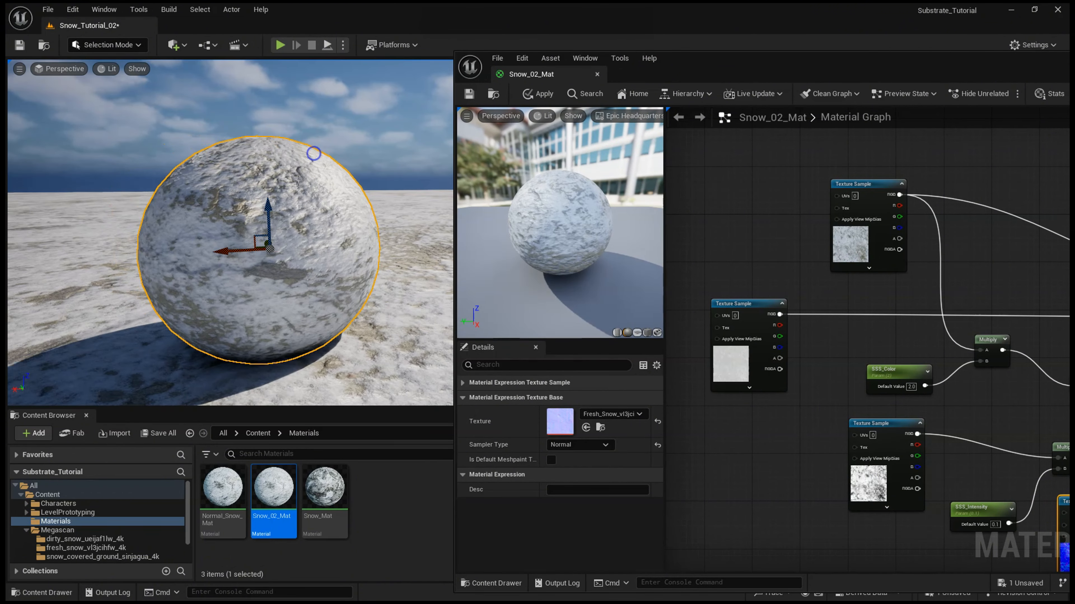
pyautogui.moveTo(956, 334); pyautogui.dragTo(809, 252, button='right')
pyautogui.scroll(-2, 883, 291)
pyautogui.scroll(3, 804, 285)
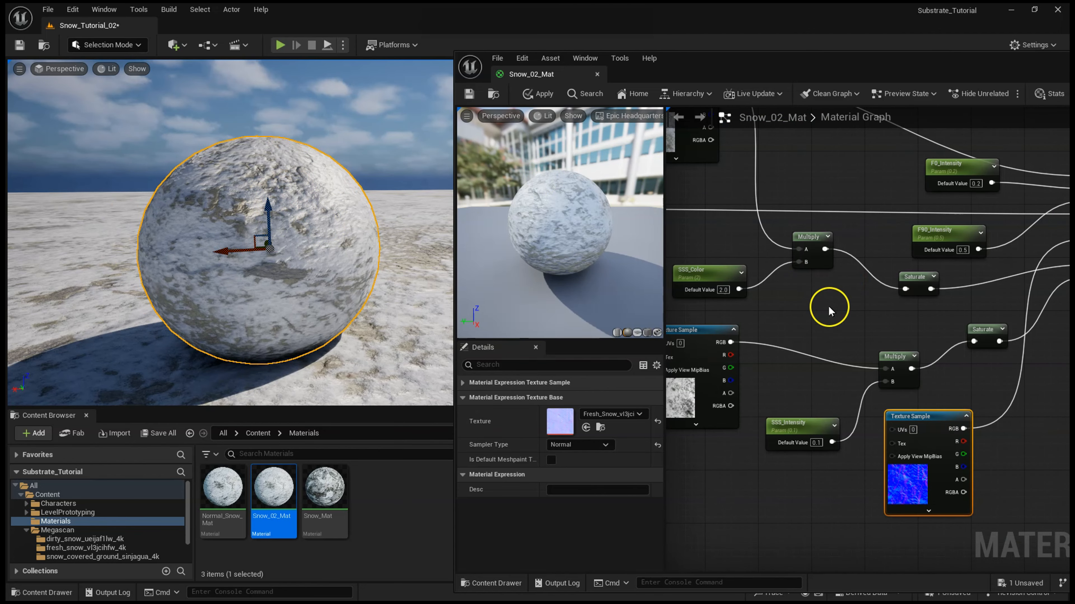
# Step: Try an SSS_Intensity default value of about 37.26, and set it back to 0.1
pyautogui.click(809, 428)
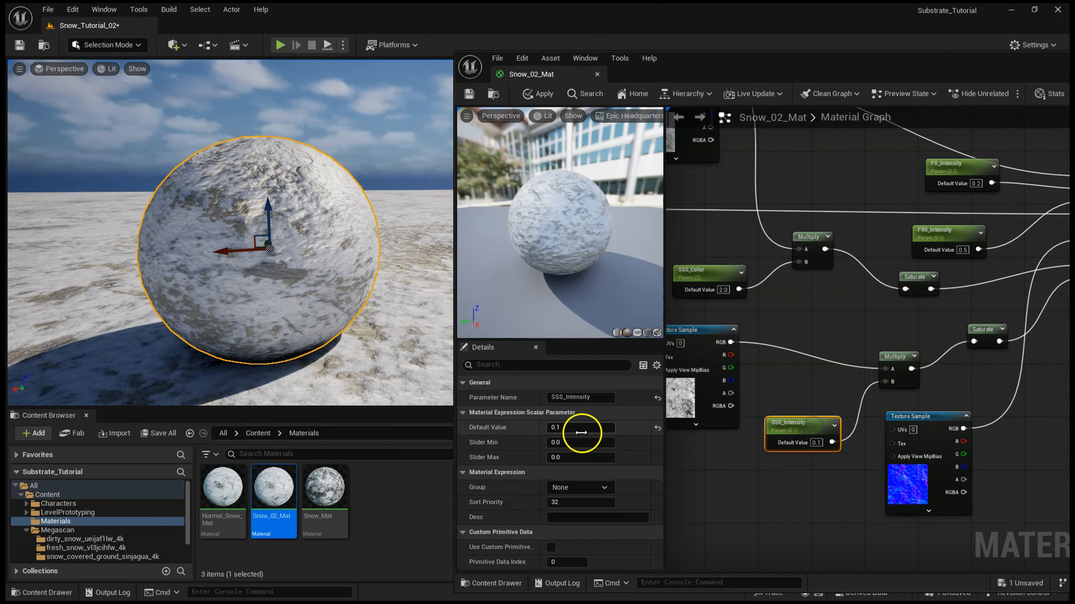
pyautogui.moveTo(581, 433); pyautogui.dragTo(814, 424)
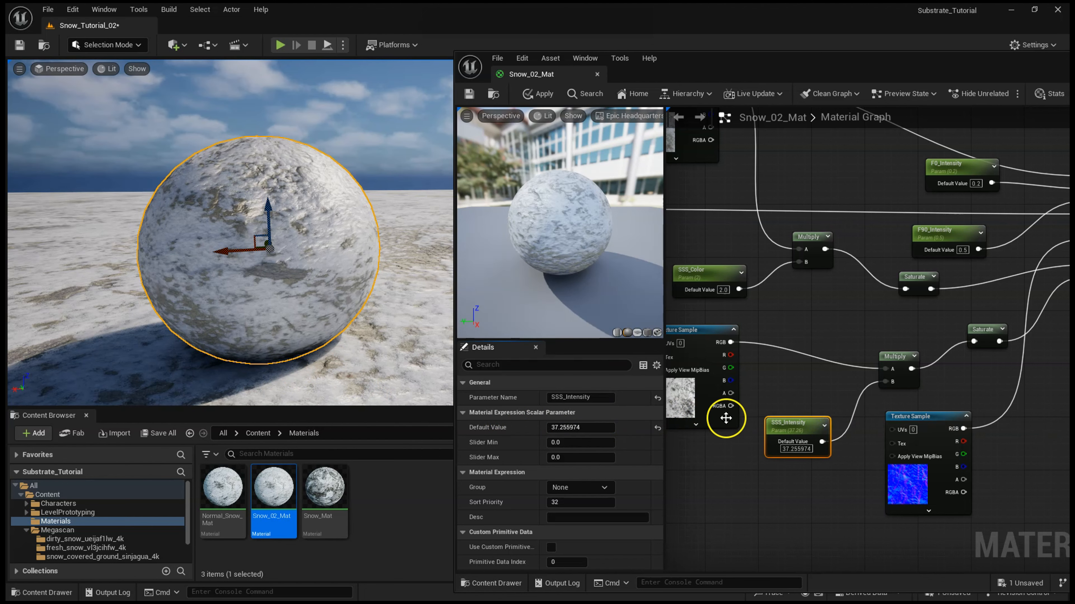
pyautogui.click(569, 427)
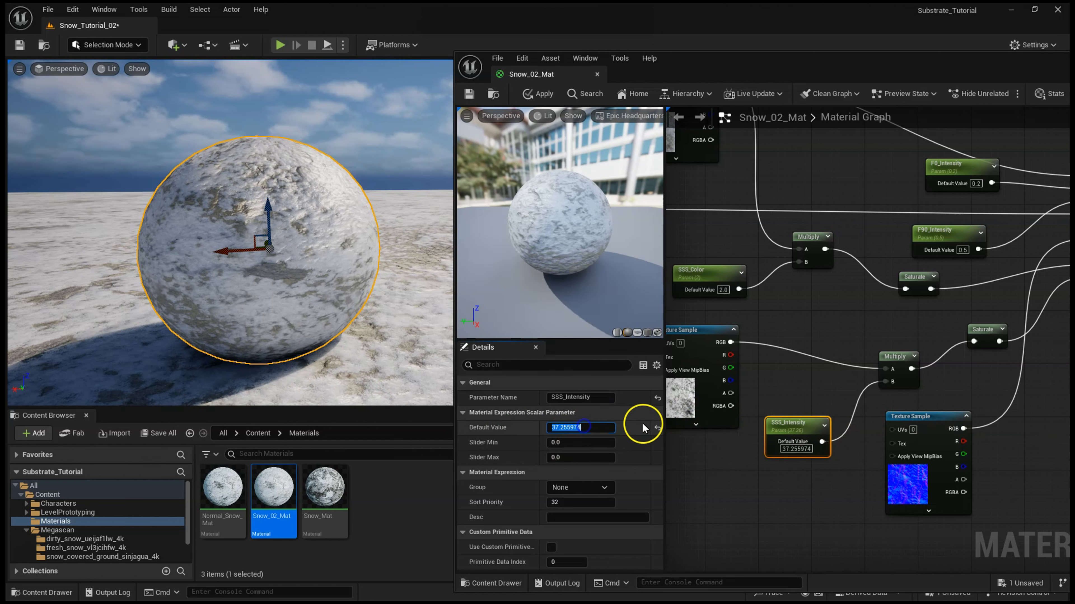
pyautogui.write('0.1')
pyautogui.press('Return')
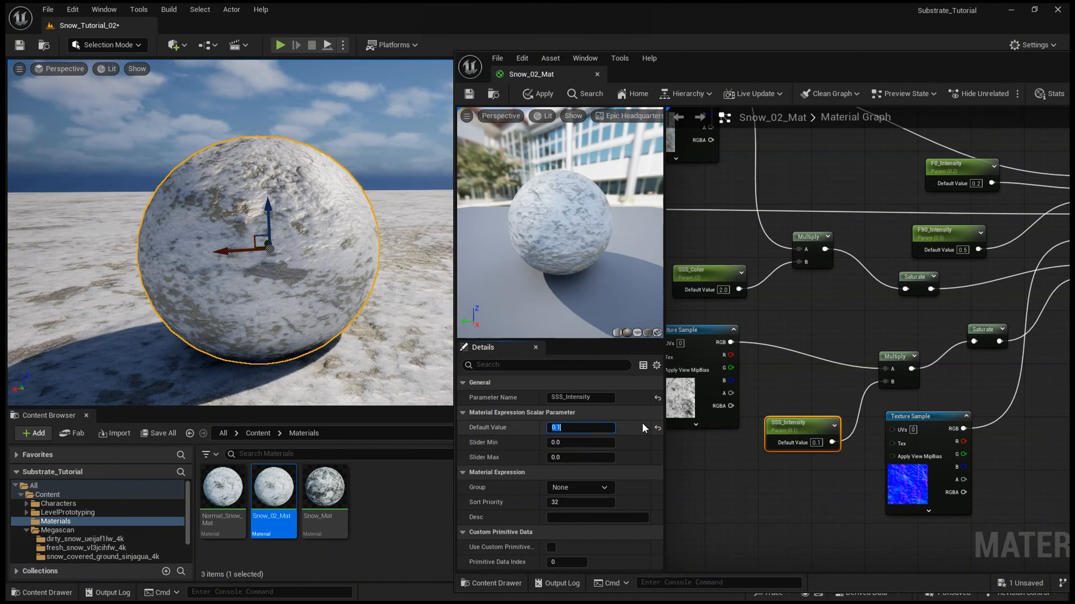
# Step: Try an SSS_Color default value of 0, and set it back to 2
pyautogui.scroll(3, 319, 235)
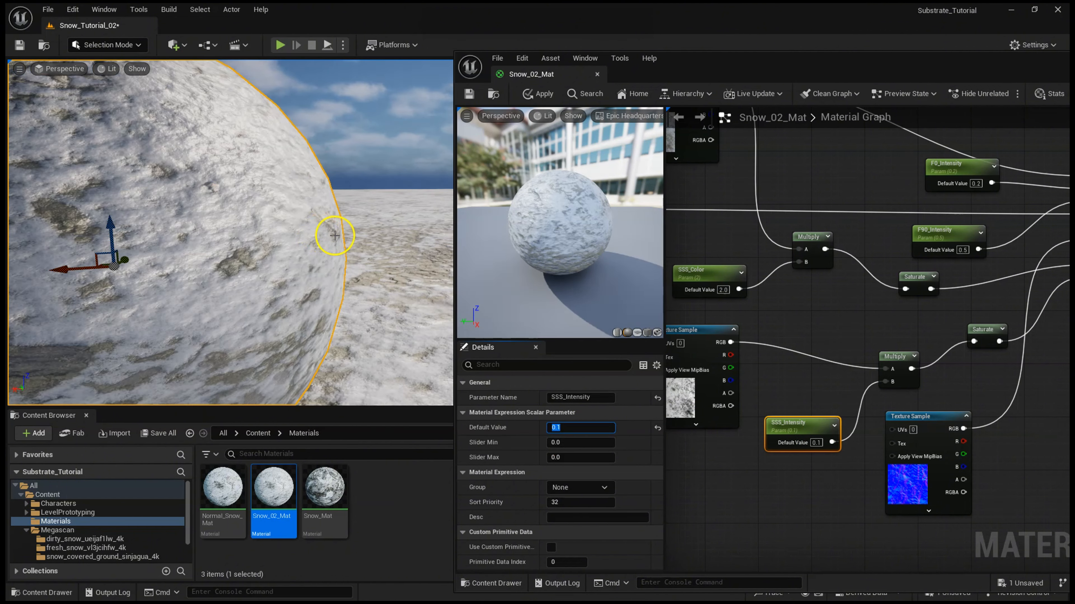
pyautogui.moveTo(306, 230)
pyautogui.mouseDown(button='right')
pyautogui.moveTo(286, 233)
pyautogui.moveTo(292, 245)
pyautogui.mouseUp(button='right')
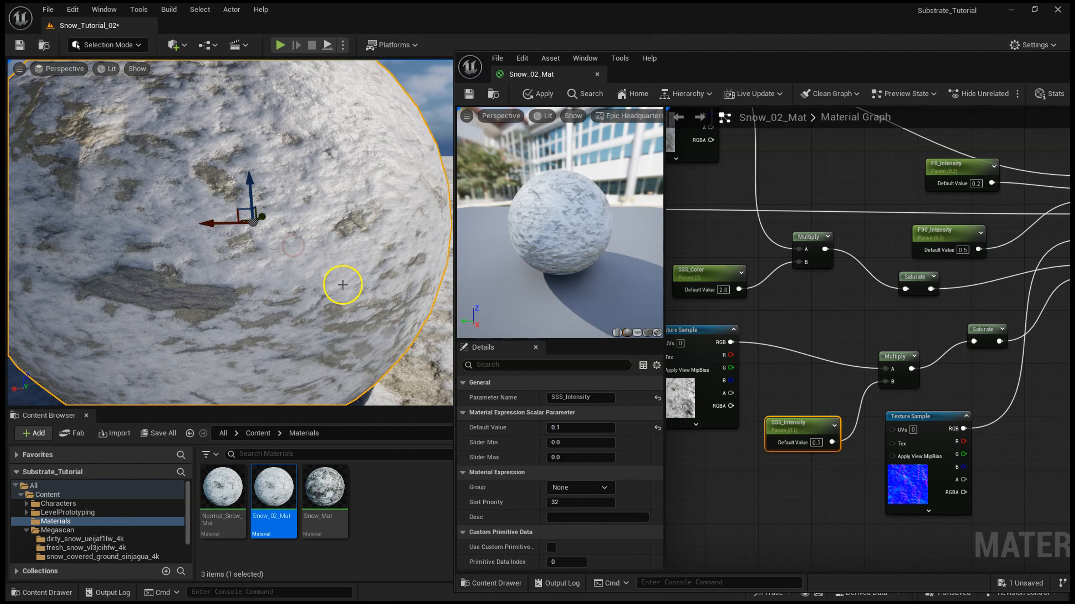
pyautogui.scroll(-3, 352, 289)
pyautogui.moveTo(372, 331); pyautogui.dragTo(395, 283, button='right')
pyautogui.moveTo(825, 249); pyautogui.dragTo(906, 289)
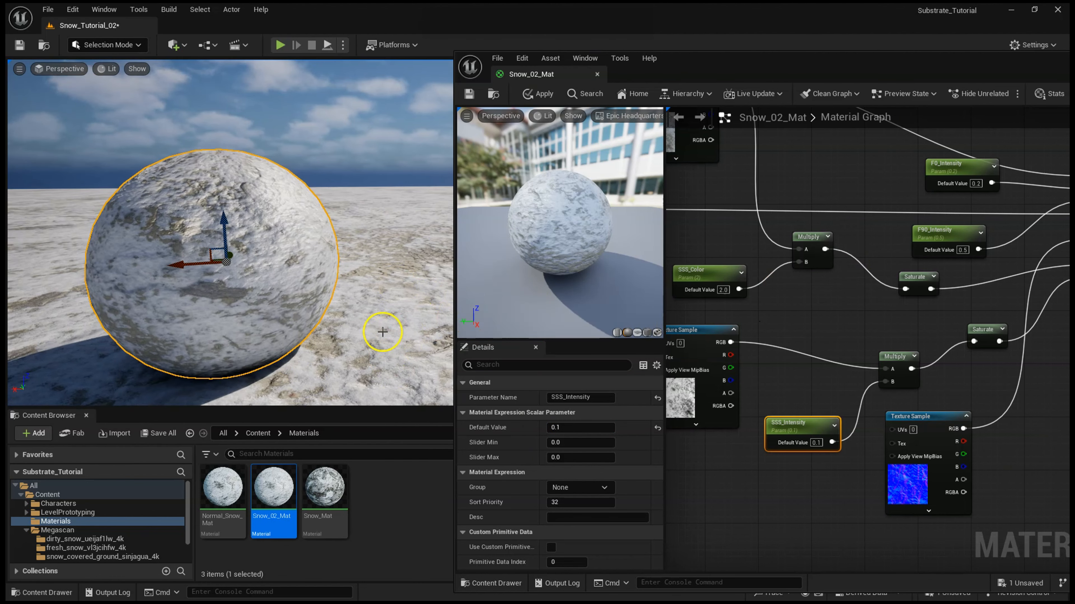
pyautogui.moveTo(792, 312); pyautogui.dragTo(852, 357, button='right')
pyautogui.click(767, 316)
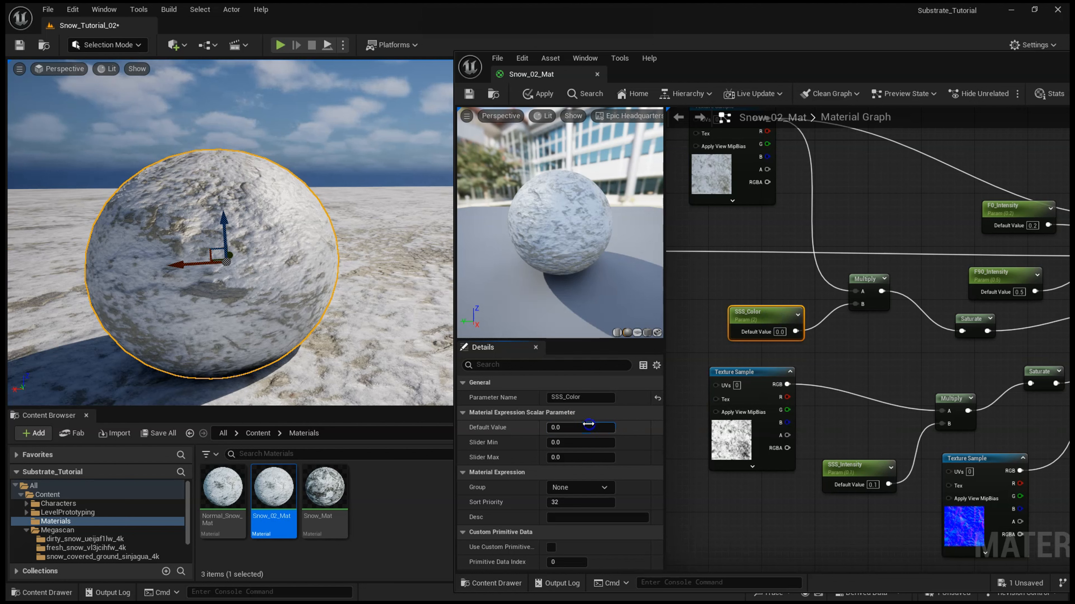
pyautogui.press('Return')
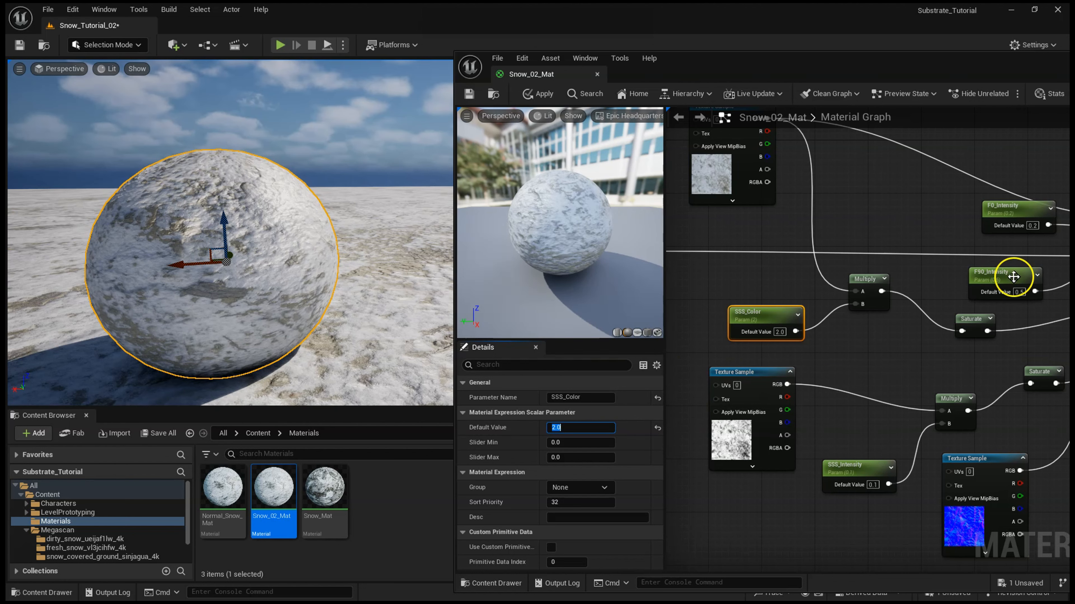
# Step: Save the material and bring the material editor back to full-screen size
pyautogui.click(468, 93)
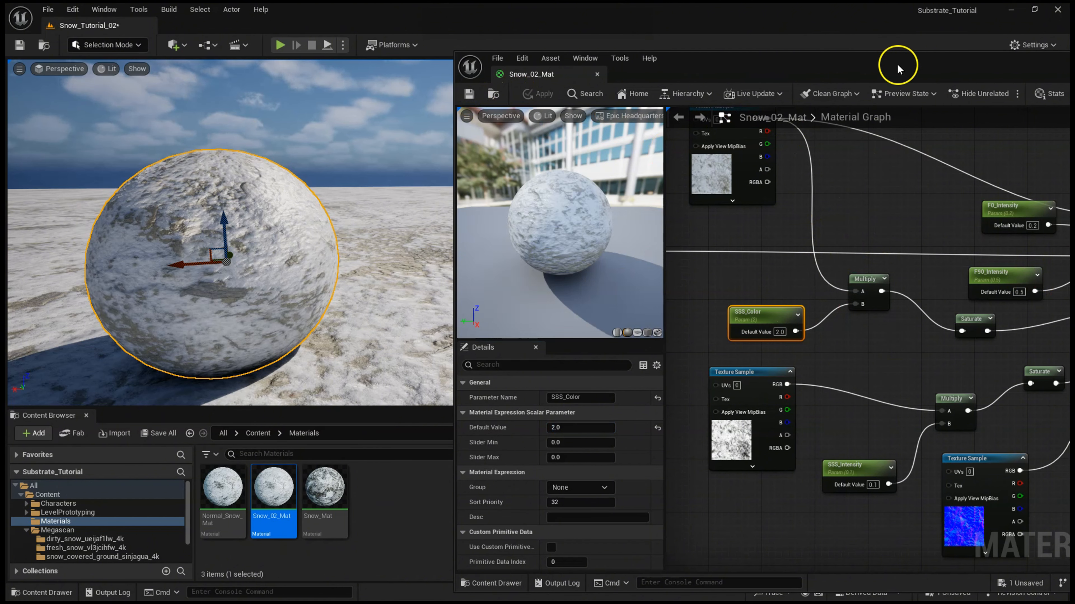
pyautogui.moveTo(897, 64); pyautogui.dragTo(685, 63)
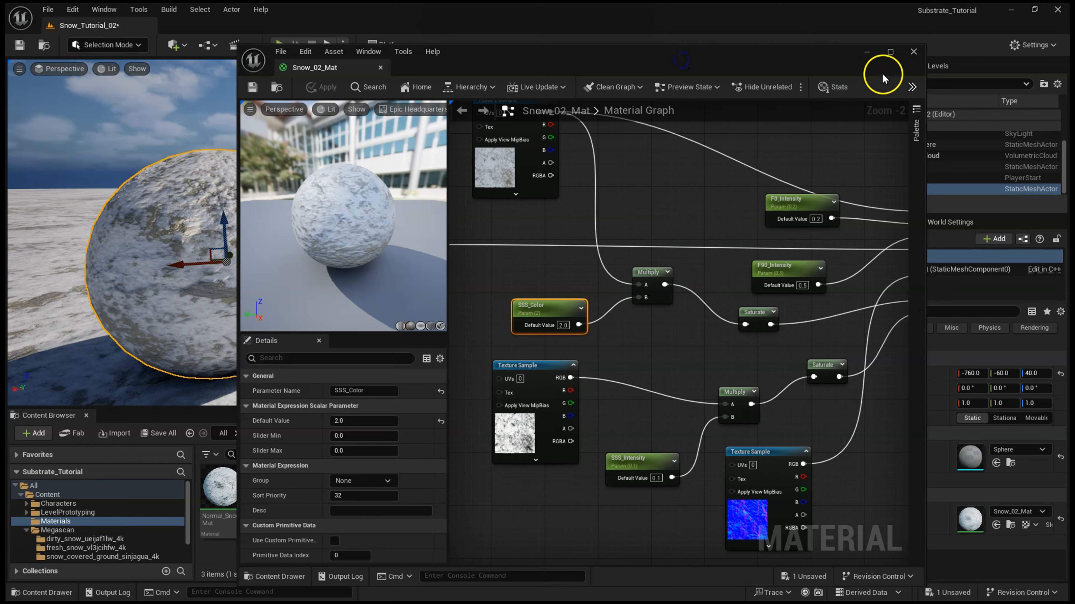
pyautogui.click(890, 51)
pyautogui.moveTo(942, 190); pyautogui.dragTo(910, 290, button='right')
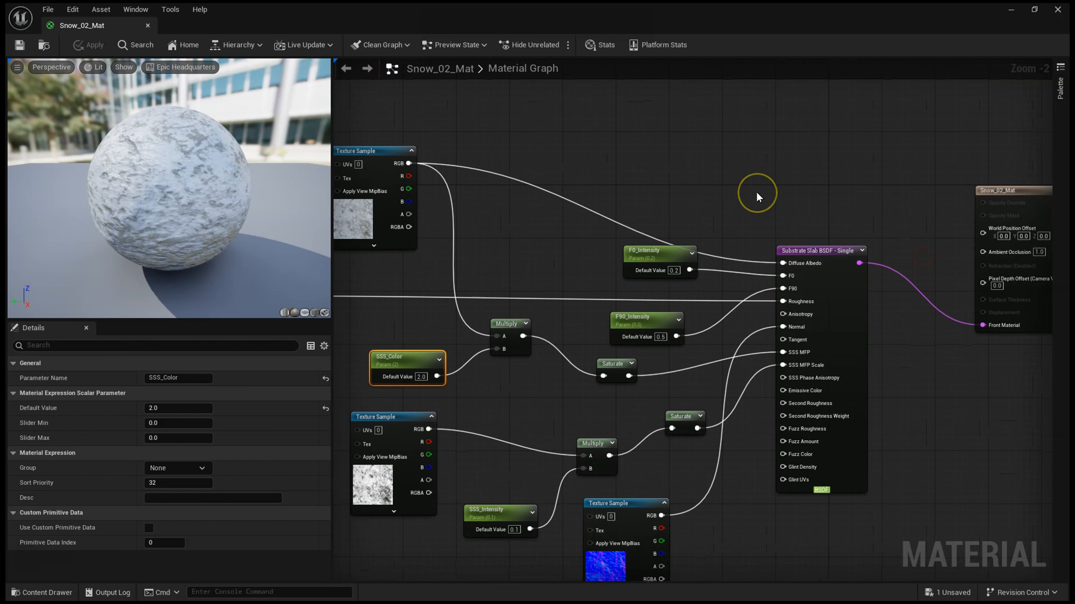
# Step: Move the material result node farther from the slab, and spread out the mask texture, normal texture and SSS_Intensity nodes
pyautogui.moveTo(947, 211); pyautogui.dragTo(800, 174, button='right')
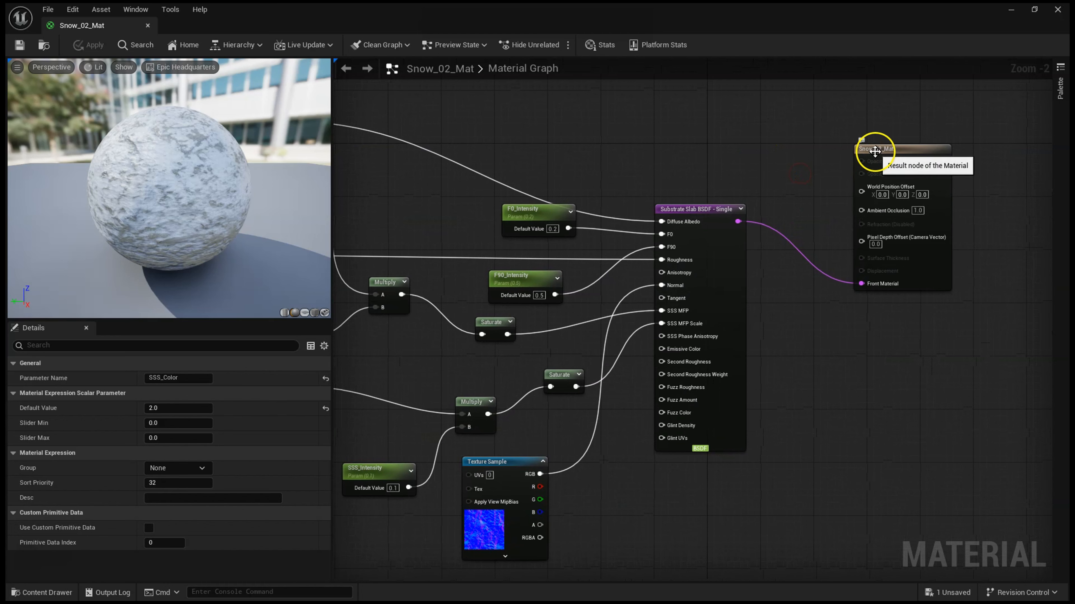
pyautogui.moveTo(872, 150); pyautogui.dragTo(967, 91)
pyautogui.scroll(-2, 804, 316)
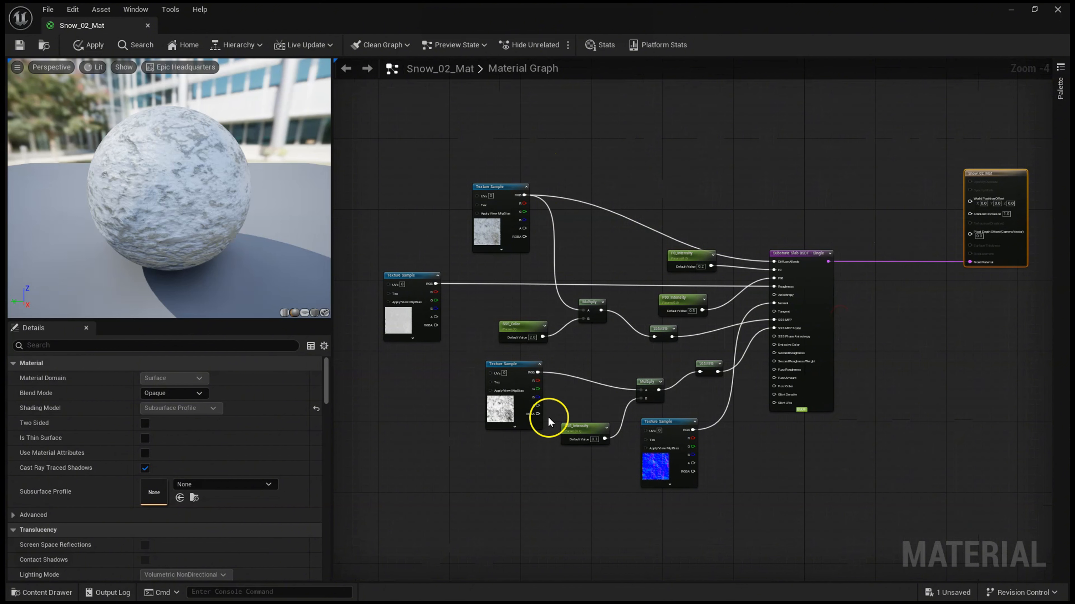
pyautogui.moveTo(519, 371); pyautogui.dragTo(478, 392)
pyautogui.moveTo(673, 429); pyautogui.dragTo(619, 499)
pyautogui.moveTo(587, 432); pyautogui.dragTo(554, 463)
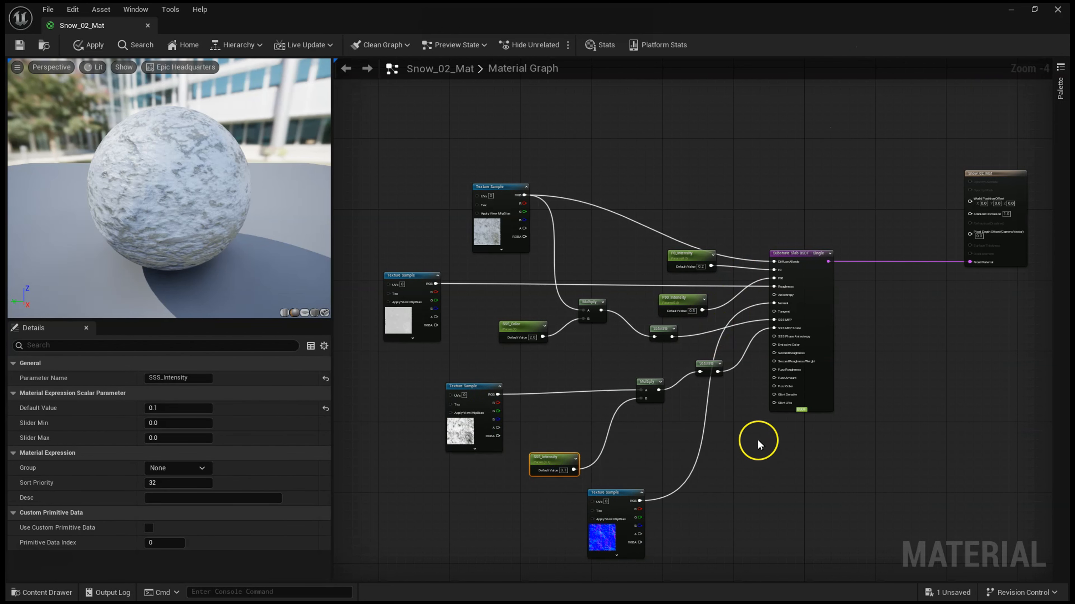
# Step: Add a OneMinus node fed by the RGB output of the black-and-white mask texture, and place it below the slab
pyautogui.scroll(2, 537, 384)
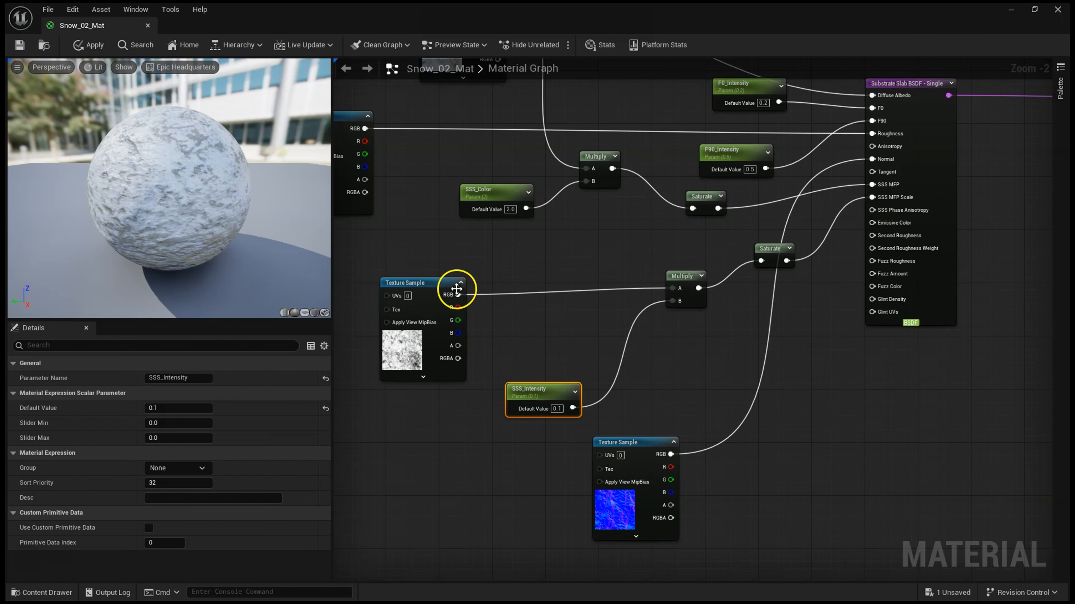
pyautogui.moveTo(458, 295); pyautogui.dragTo(866, 403)
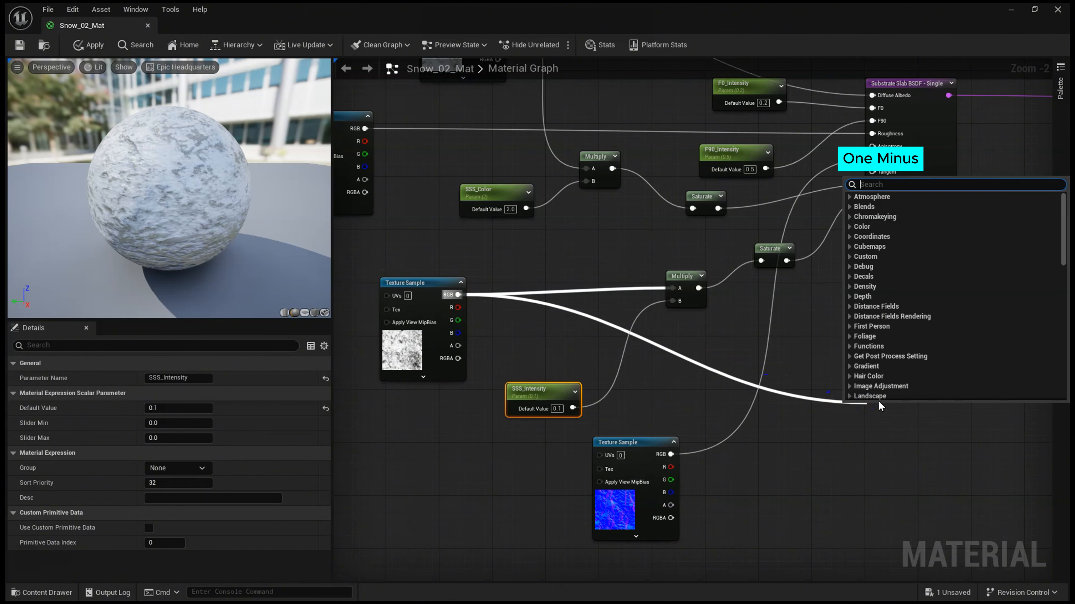
pyautogui.write('one mi')
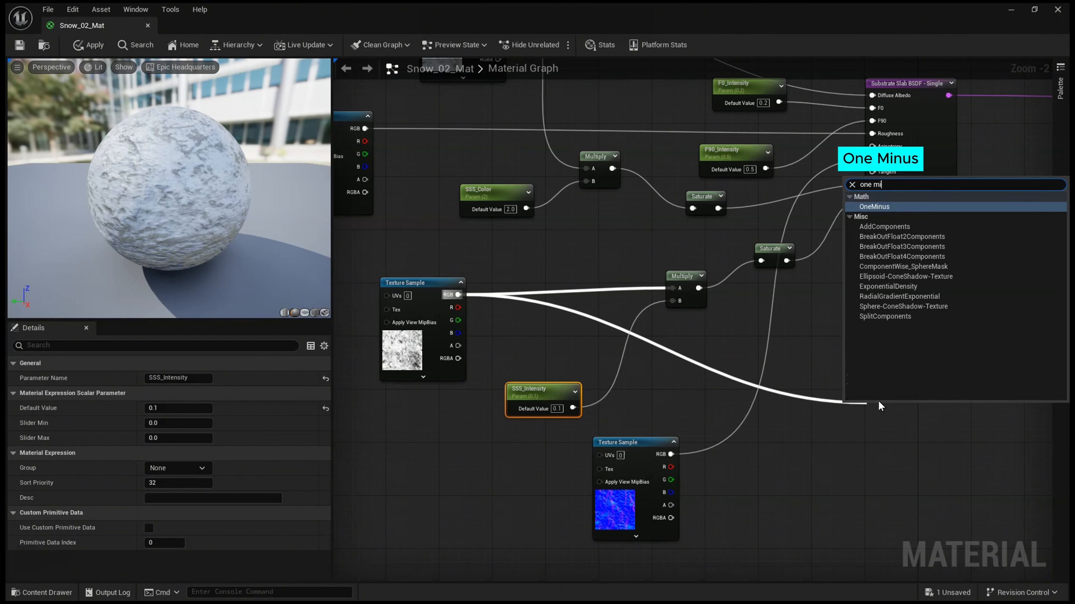
pyautogui.write('nus')
pyautogui.click(913, 207)
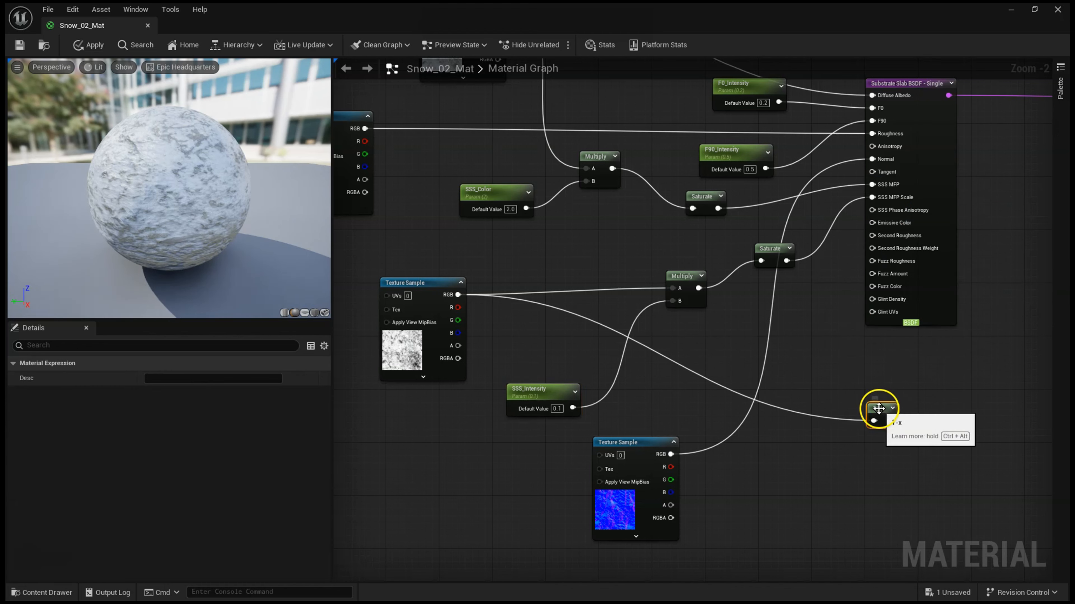
pyautogui.moveTo(886, 425); pyautogui.dragTo(857, 413)
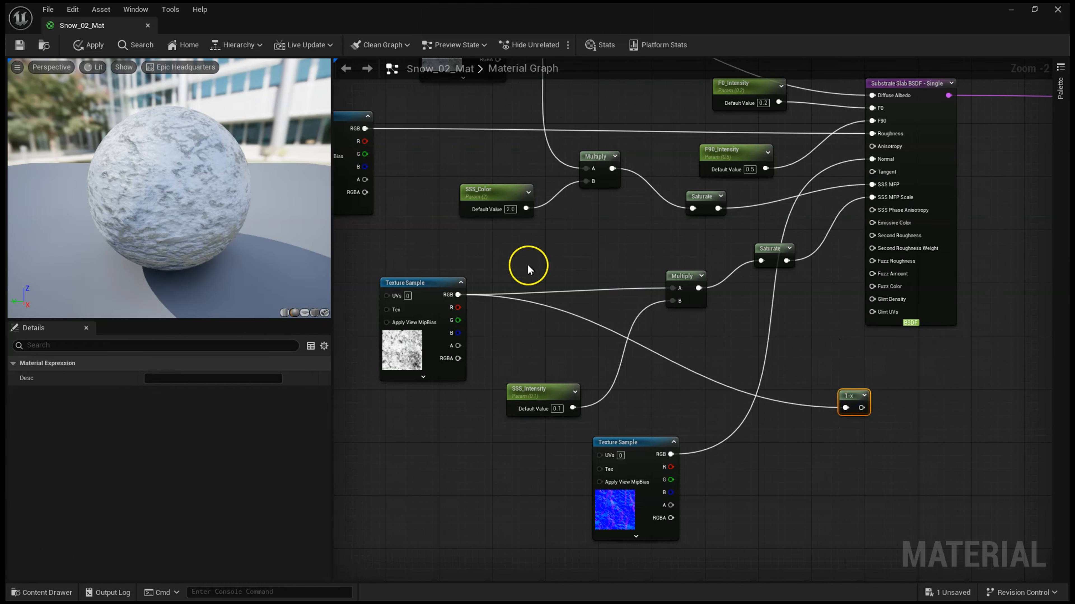
# Step: Preview the OneMinus node's inverted mask on the preview sphere, show the node's thumbnail, and stop the node preview
pyautogui.scroll(5, 273, 222)
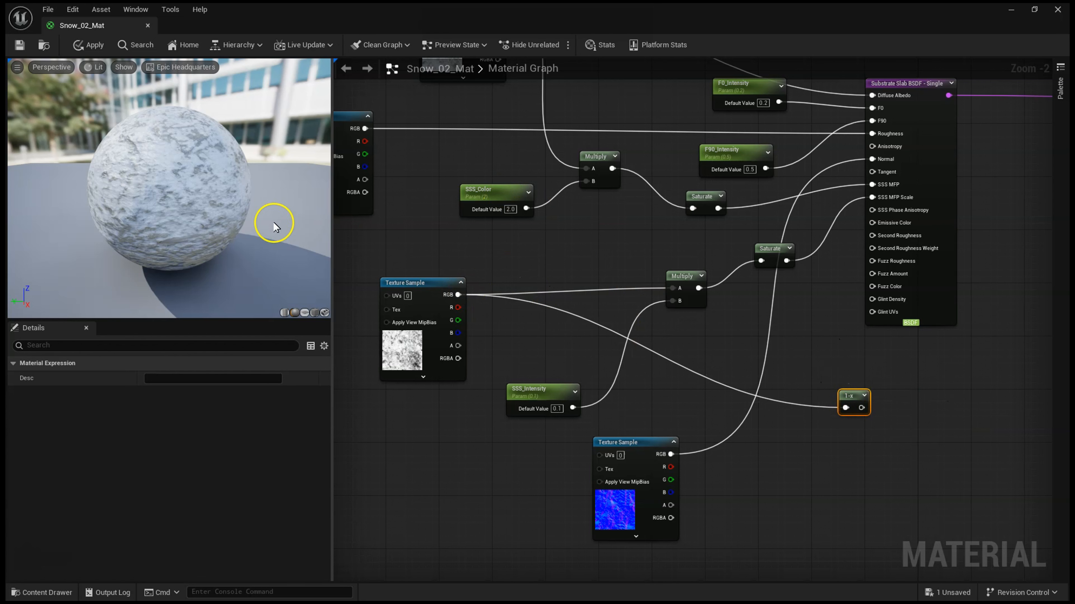
pyautogui.rightClick(849, 393)
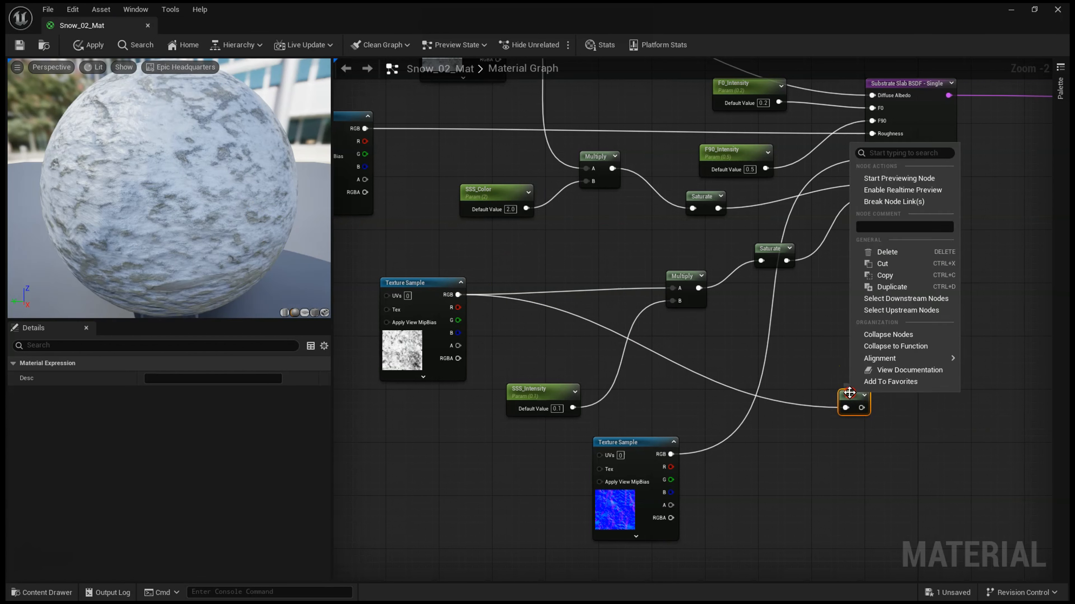
pyautogui.click(912, 178)
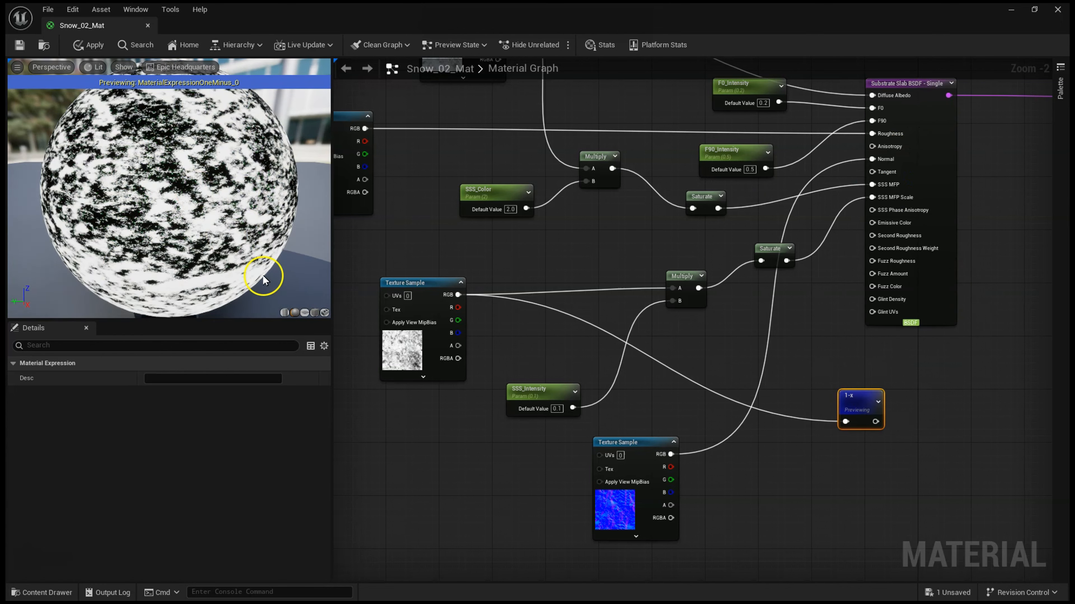
pyautogui.click(878, 403)
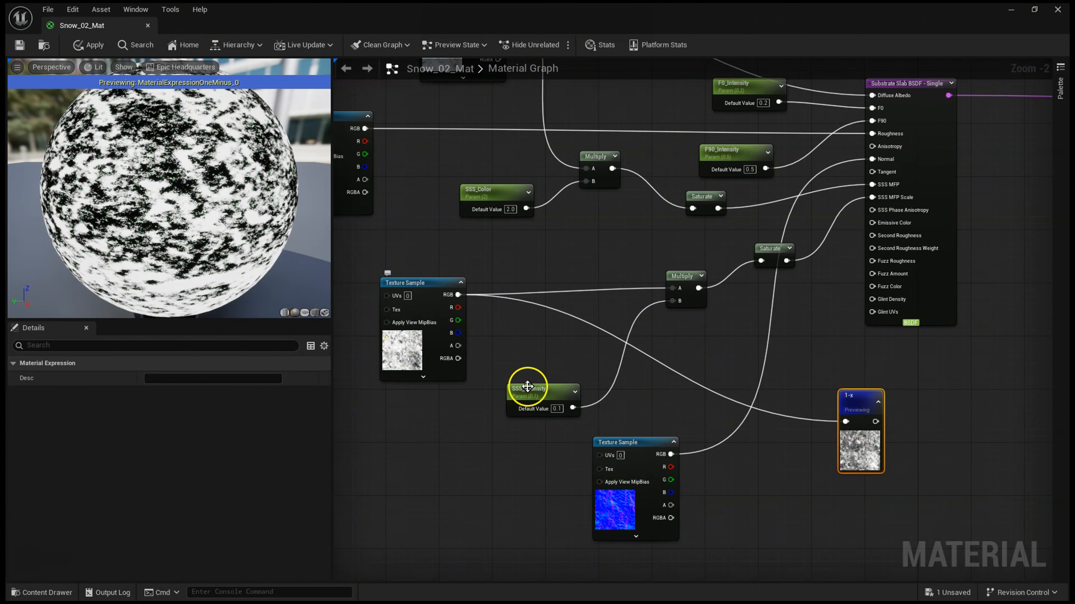
pyautogui.moveTo(924, 384); pyautogui.dragTo(871, 368, button='right')
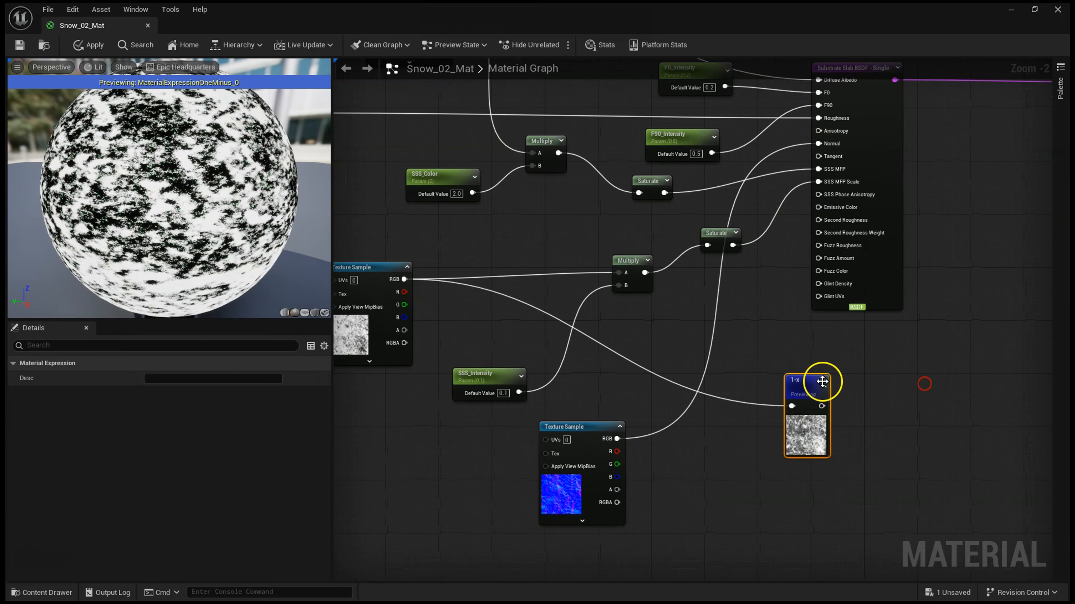
pyautogui.rightClick(814, 377)
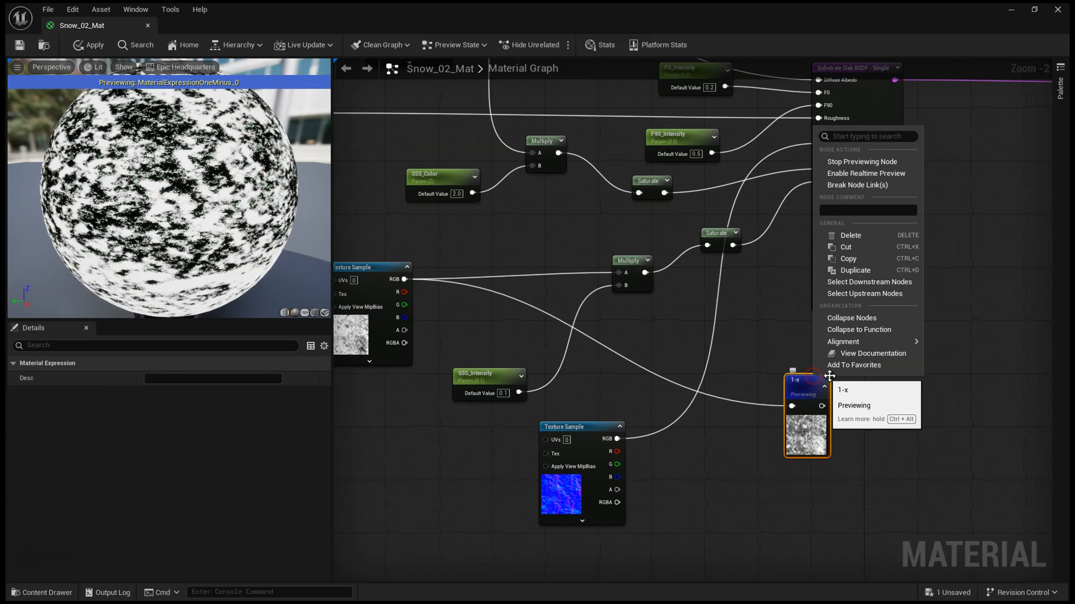
pyautogui.click(887, 163)
# Step: Add a CheapContrast node beside the OneMinus node and feed the inverted mask into its In input
pyautogui.moveTo(909, 377); pyautogui.dragTo(848, 371, button='right')
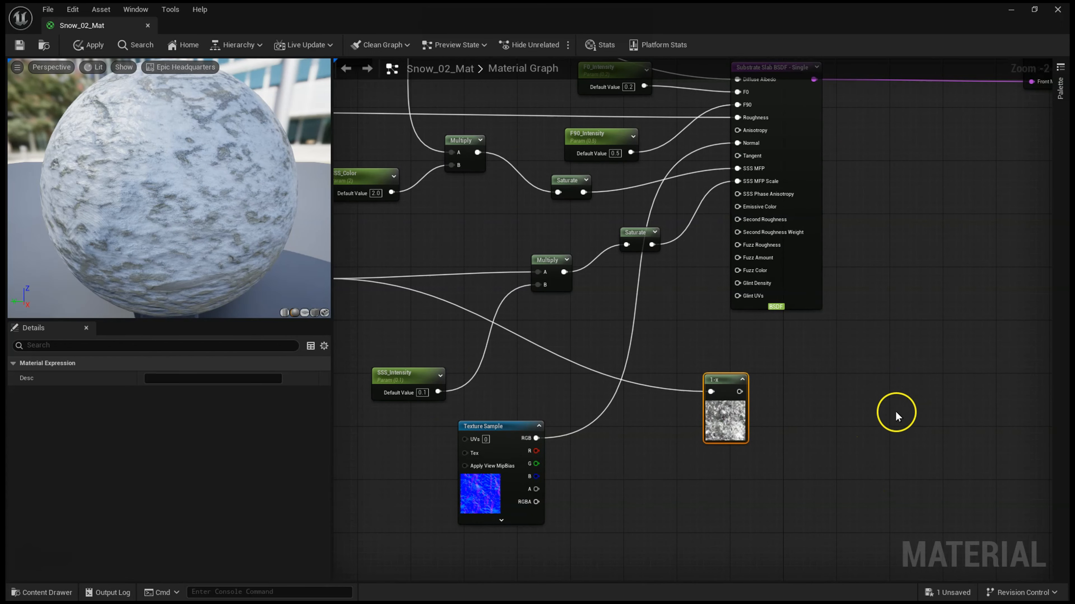
pyautogui.scroll(-1, 829, 393)
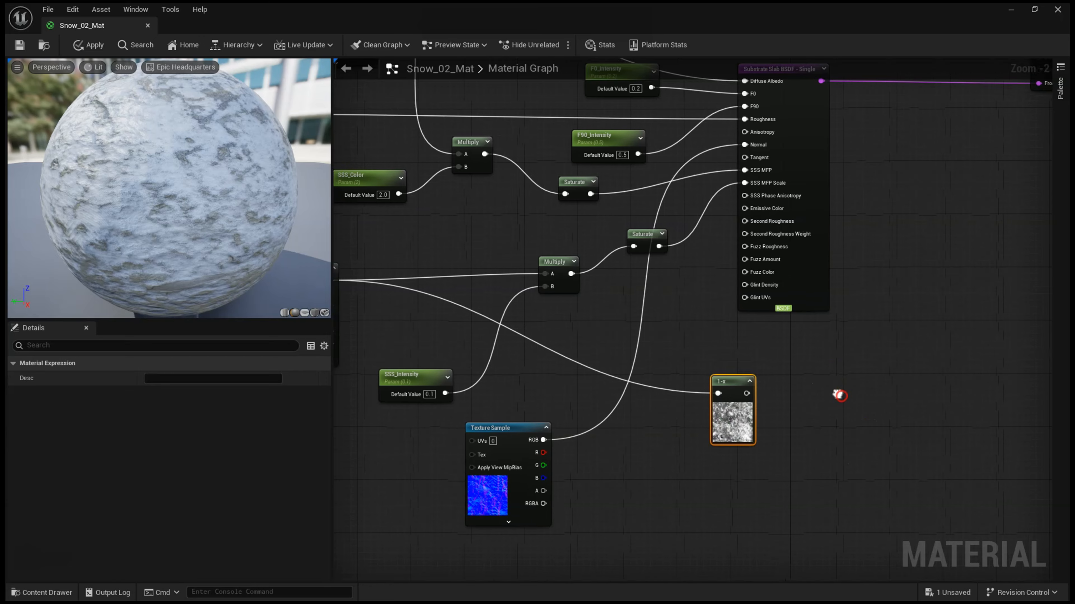
pyautogui.moveTo(875, 398); pyautogui.dragTo(890, 426)
pyautogui.moveTo(917, 384)
pyautogui.mouseDown(button='right')
pyautogui.moveTo(912, 377)
pyautogui.moveTo(936, 388)
pyautogui.mouseUp(button='right')
pyautogui.rightClick(909, 392)
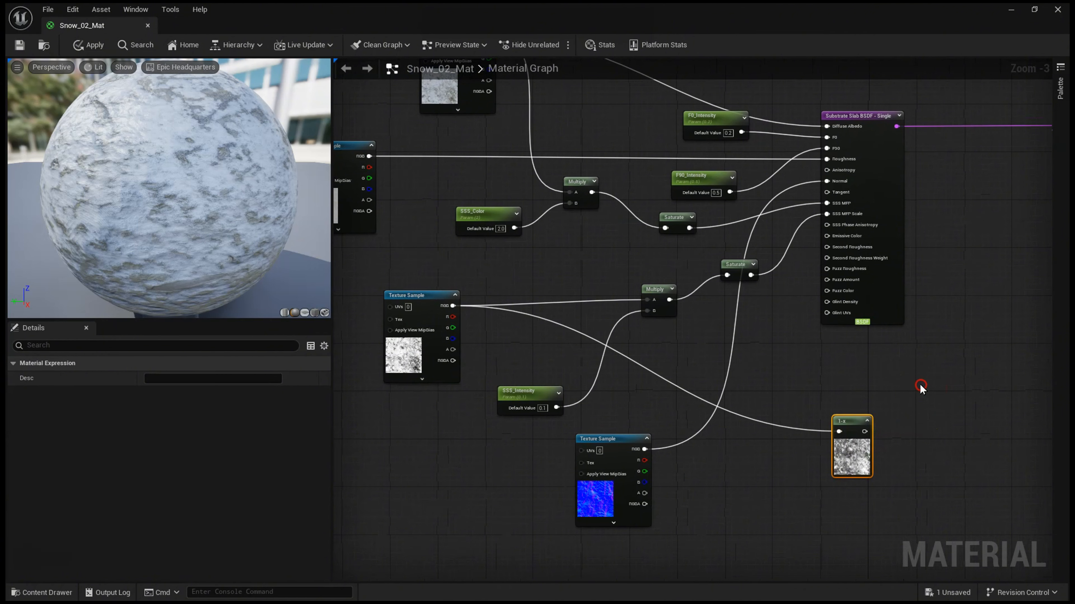
pyautogui.write('ch')
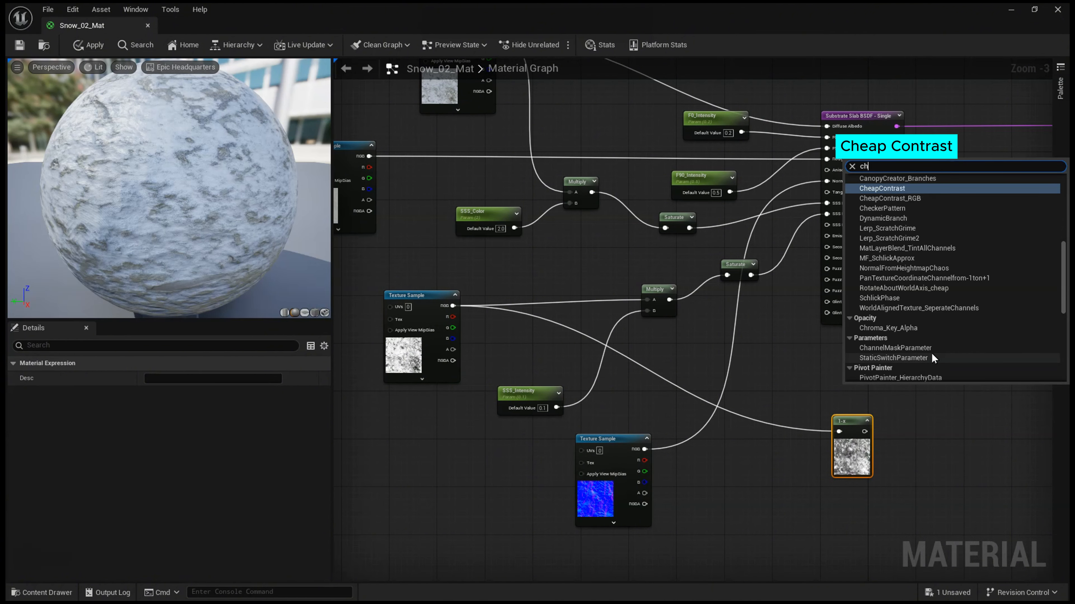
pyautogui.write('eap con')
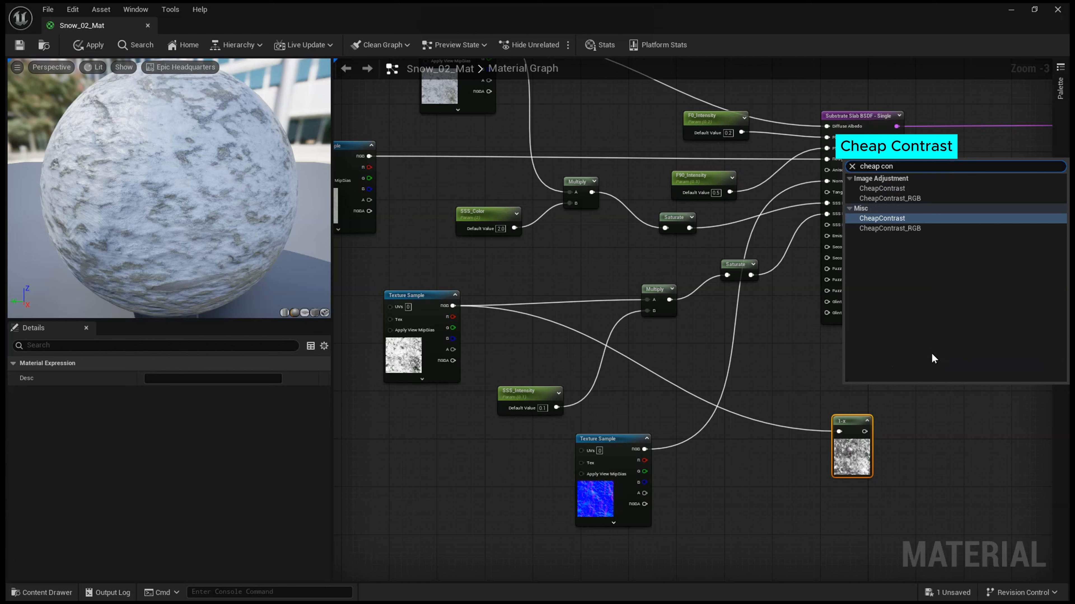
pyautogui.click(904, 218)
pyautogui.moveTo(945, 390); pyautogui.dragTo(950, 436)
pyautogui.moveTo(864, 431); pyautogui.dragTo(931, 443)
pyautogui.scroll(4, 910, 360)
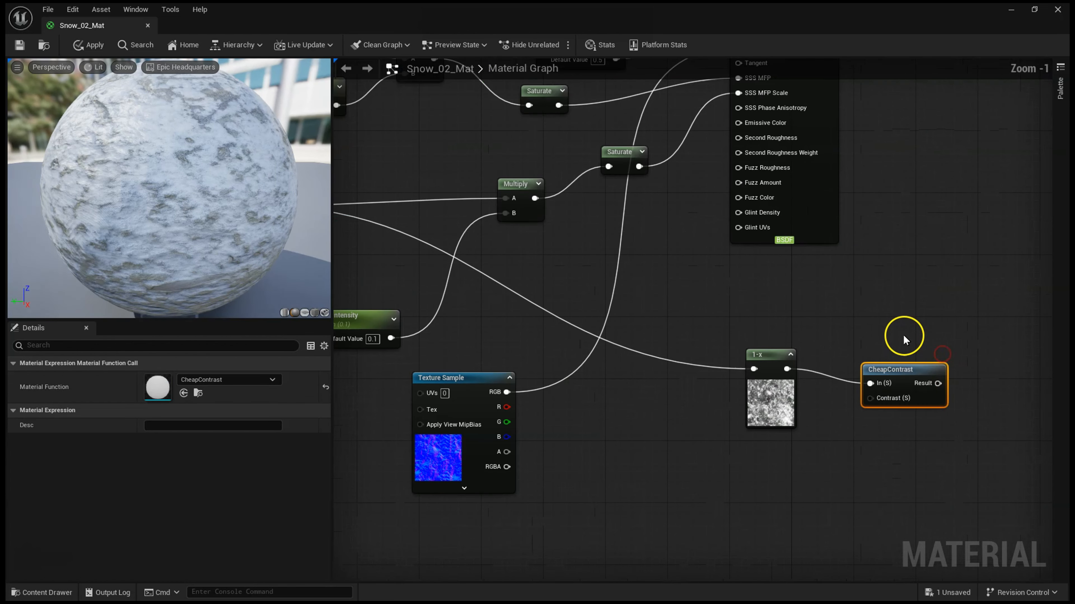
pyautogui.moveTo(898, 378); pyautogui.dragTo(924, 370)
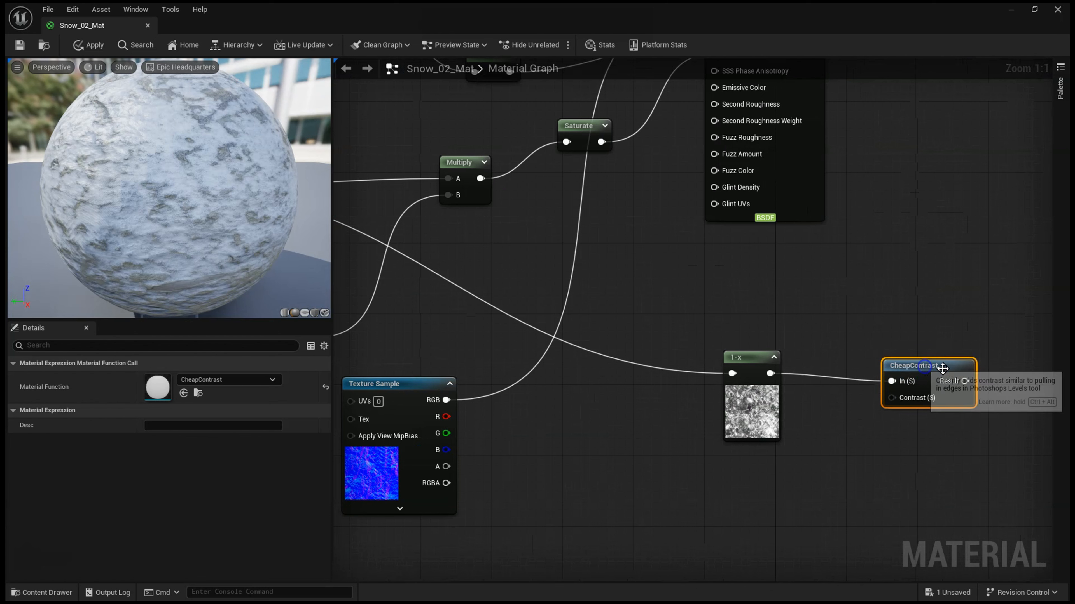
# Step: Create a scalar parameter named Blend Contrast below the OneMinus node and connect it to CheapContrast's Contrast input
pyautogui.click(803, 501)
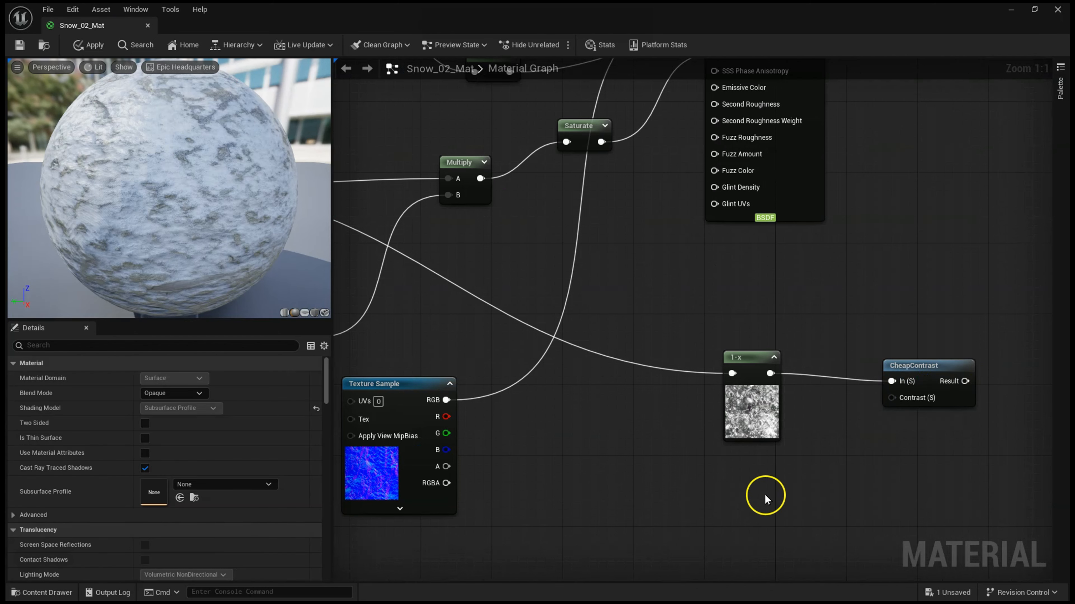
pyautogui.click(764, 500)
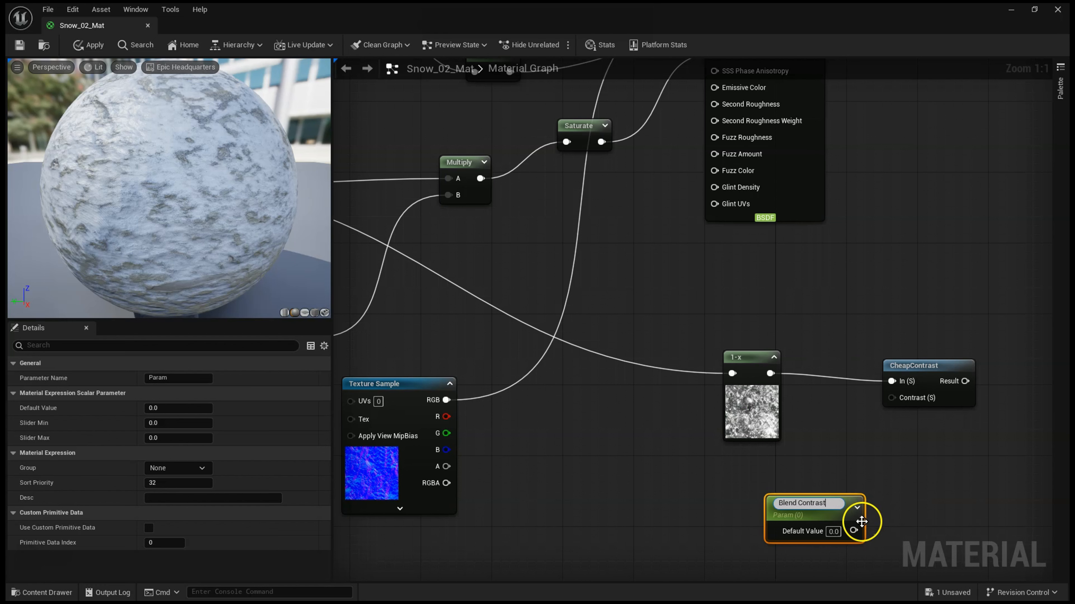
pyautogui.moveTo(853, 530); pyautogui.dragTo(892, 400)
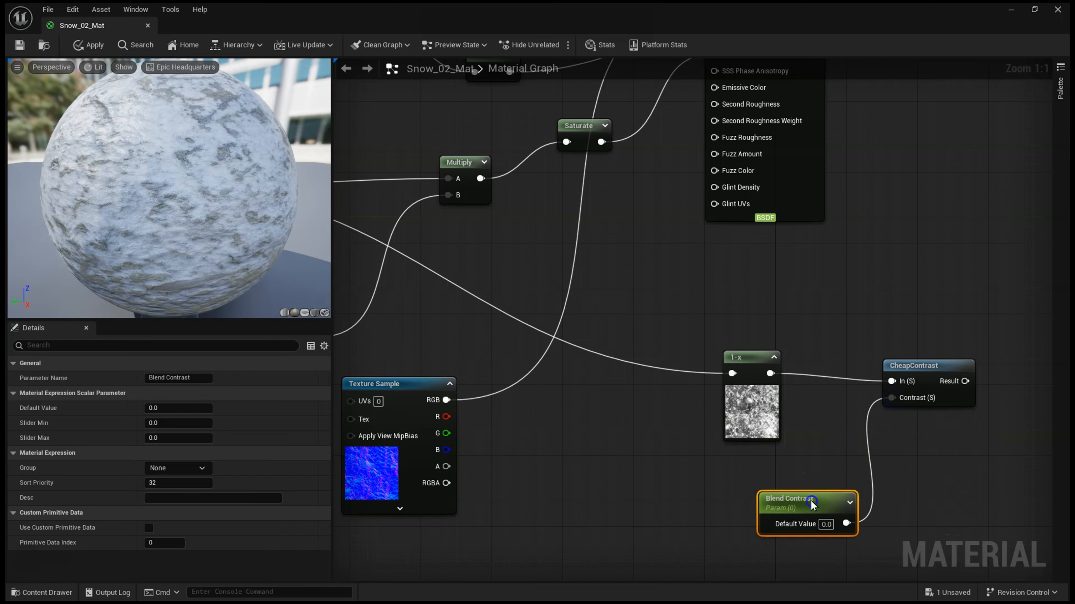
pyautogui.moveTo(850, 513); pyautogui.dragTo(806, 492)
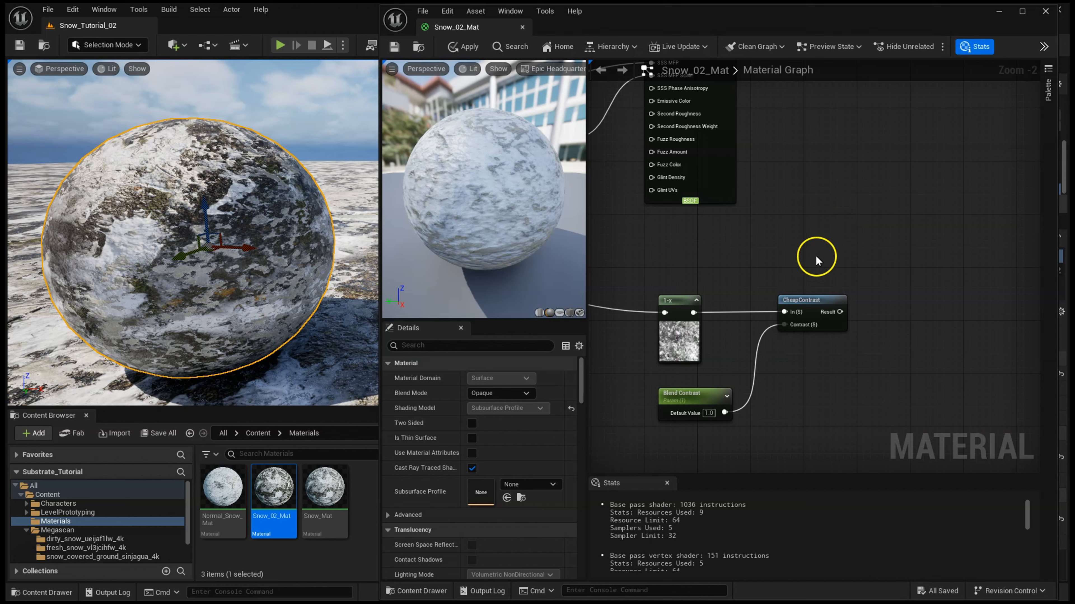
# Step: Move the Snow_02_Mat result node lower in the graph, between the heights of the slab and the CheapContrast node
pyautogui.moveTo(835, 287); pyautogui.dragTo(711, 455, button='right')
pyautogui.scroll(-4, 839, 299)
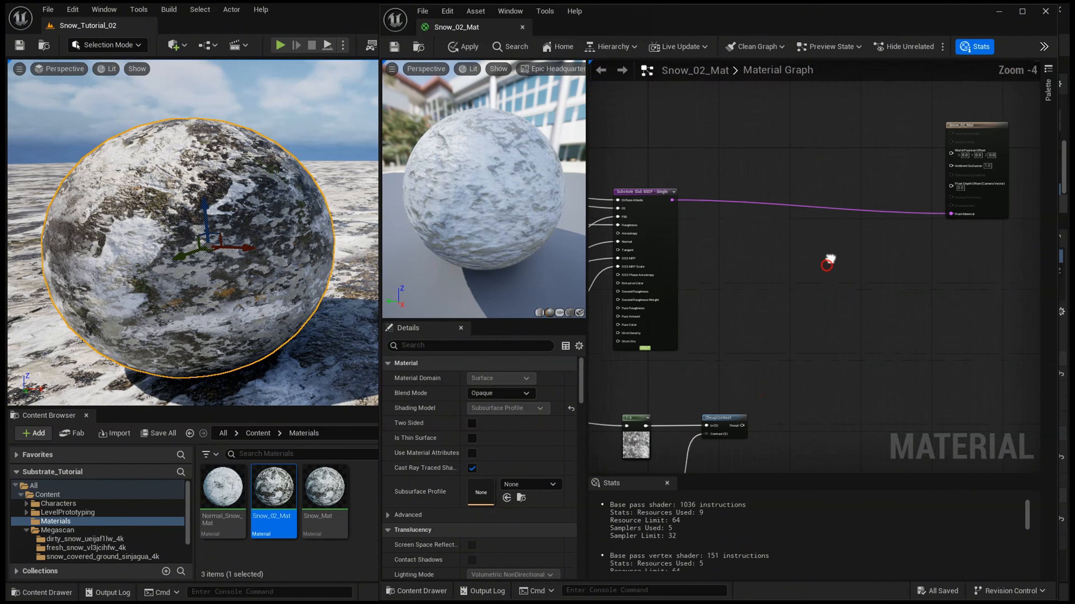
pyautogui.moveTo(952, 153); pyautogui.dragTo(911, 252)
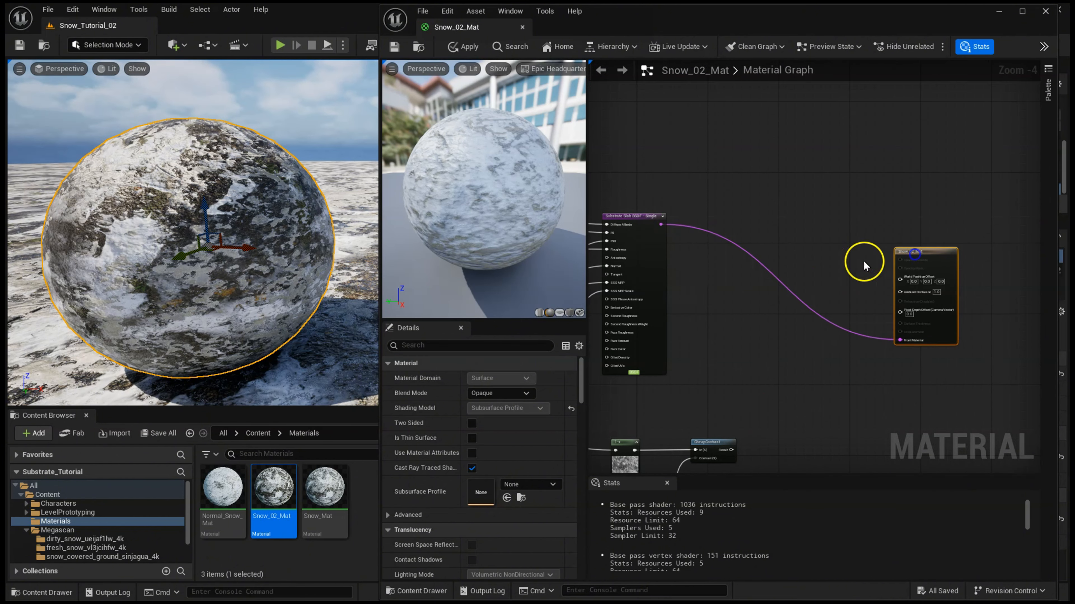
# Step: Add a Substrate Horizontal Blend node and place it between the slab and the material result node
pyautogui.moveTo(816, 320); pyautogui.dragTo(819, 274, button='right')
pyautogui.scroll(1, 820, 275)
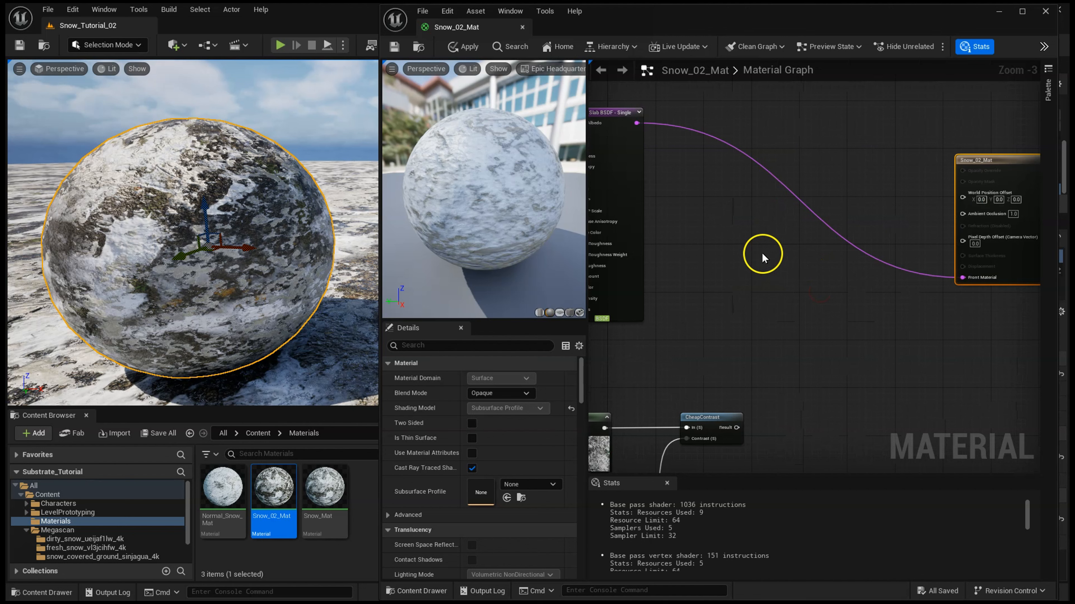
pyautogui.rightClick(714, 250)
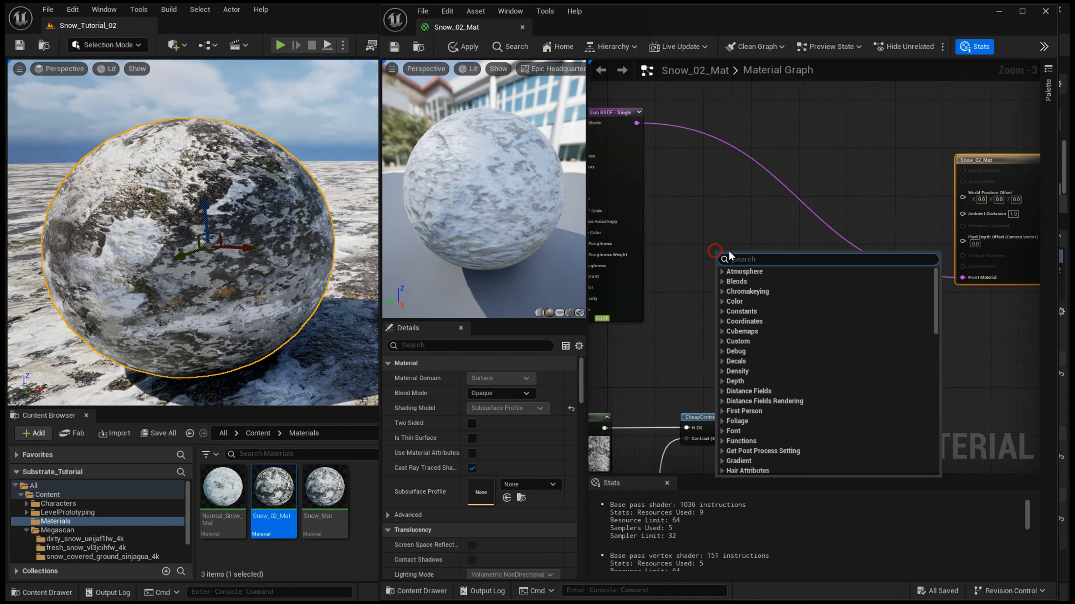
pyautogui.write('substrt')
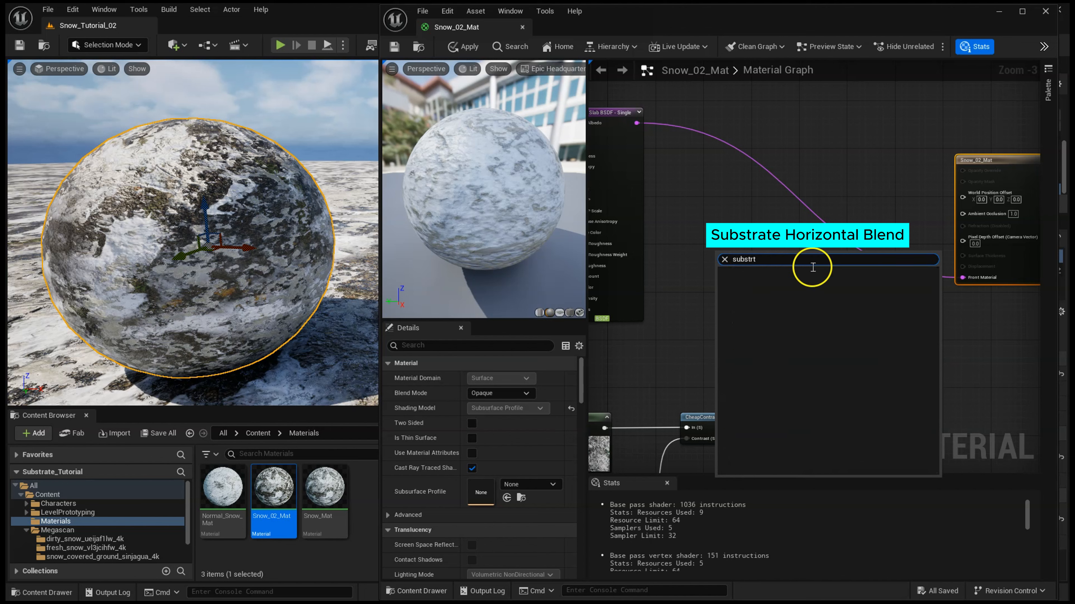
pyautogui.write('a')
pyautogui.press('BackSpace')
pyautogui.press('BackSpace')
pyautogui.write('a')
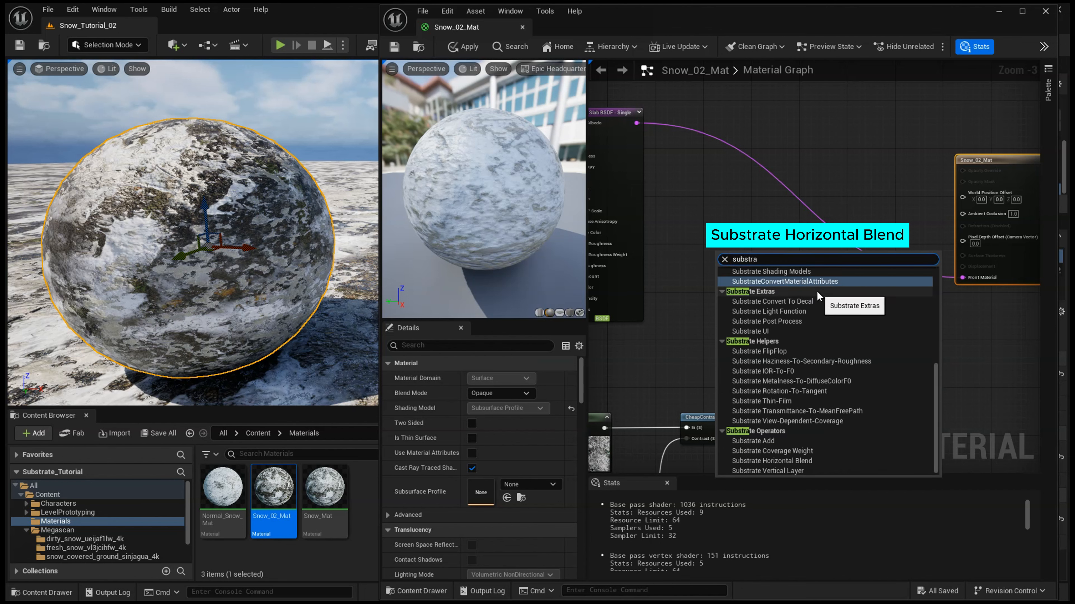
pyautogui.write('te hor')
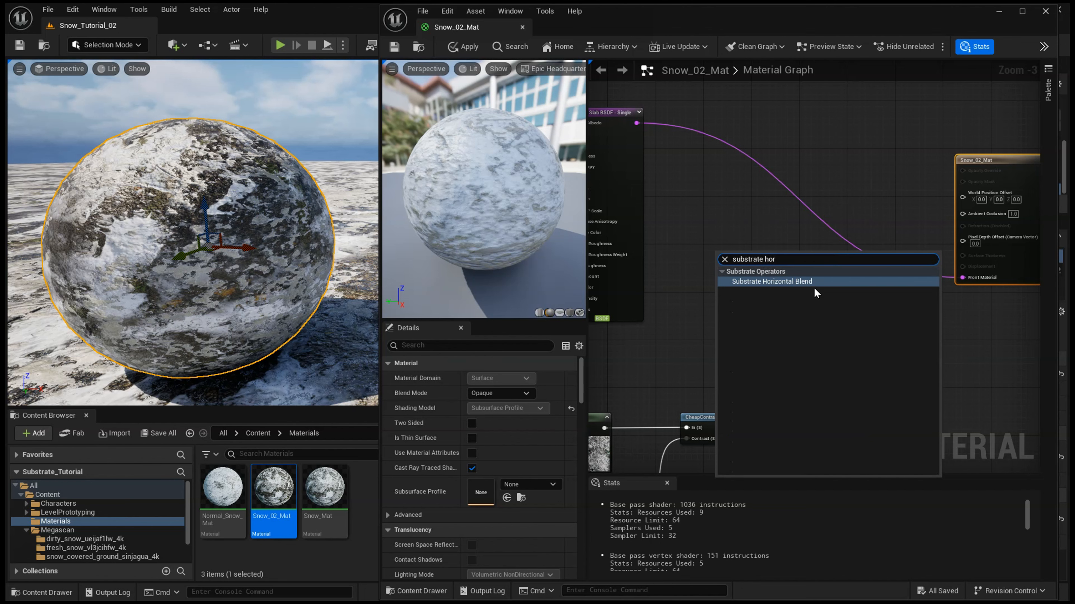
pyautogui.click(807, 281)
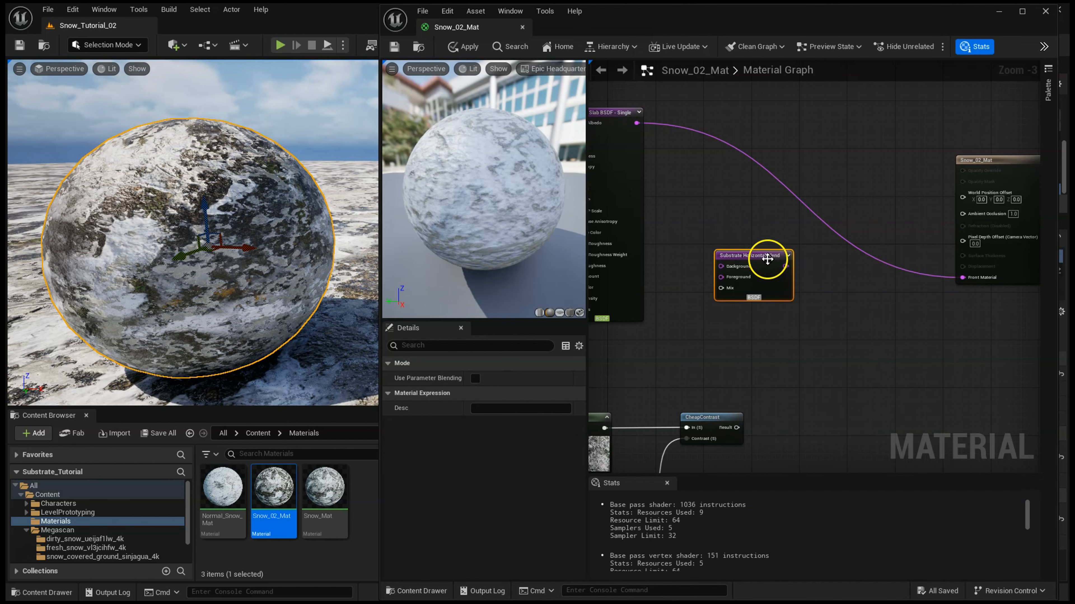
pyautogui.moveTo(767, 259); pyautogui.dragTo(844, 308)
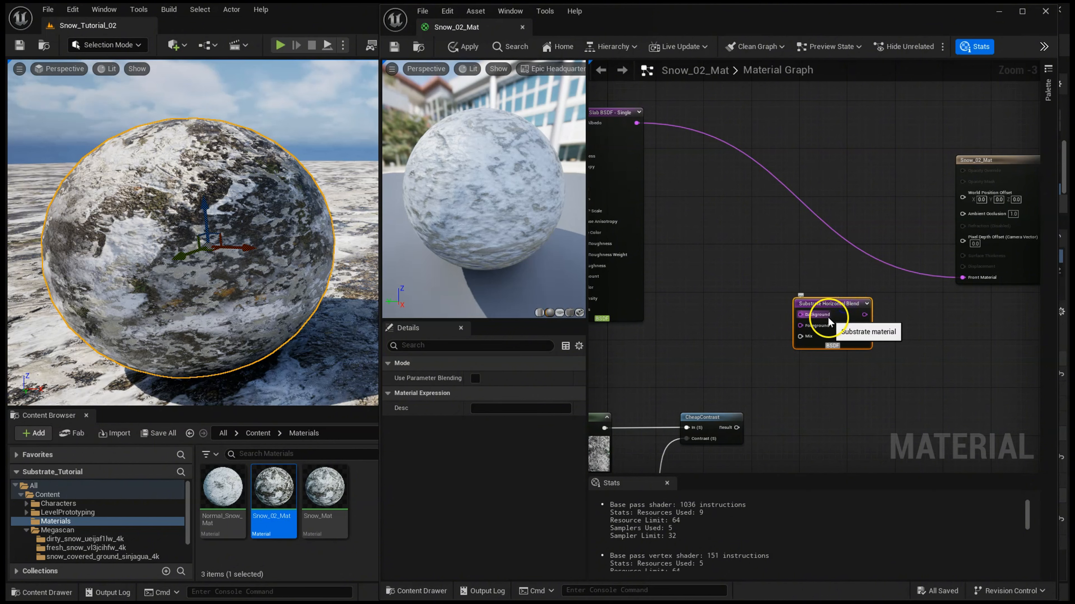
pyautogui.moveTo(720, 221); pyautogui.dragTo(772, 228, button='right')
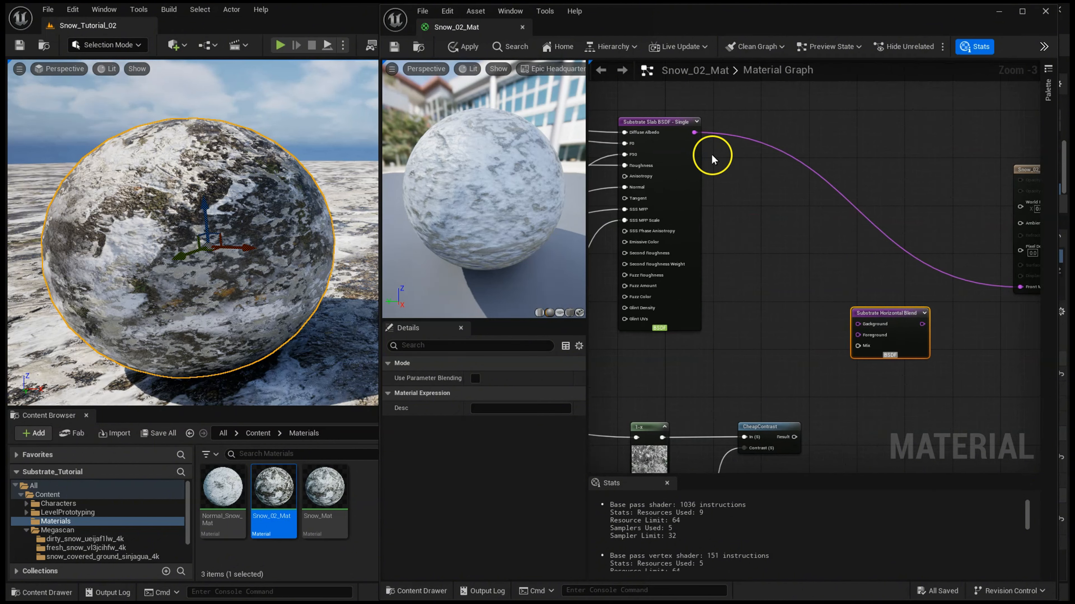
# Step: Connect the slab's output to the Horizontal Blend's Foreground and the CheapContrast result to its Mix input
pyautogui.moveTo(694, 132); pyautogui.dragTo(859, 336)
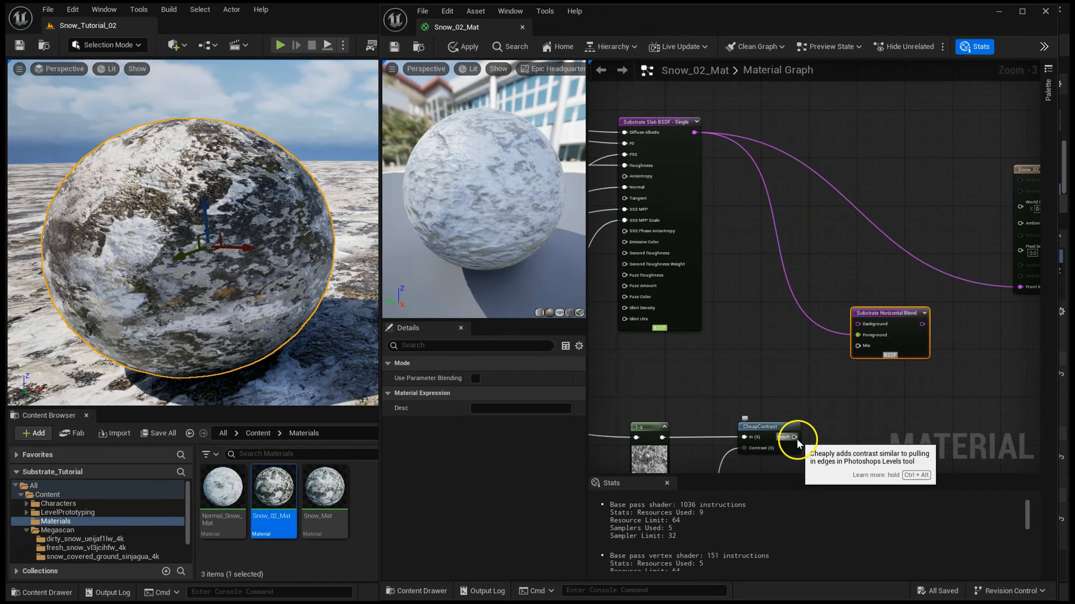
pyautogui.moveTo(796, 437); pyautogui.dragTo(865, 348)
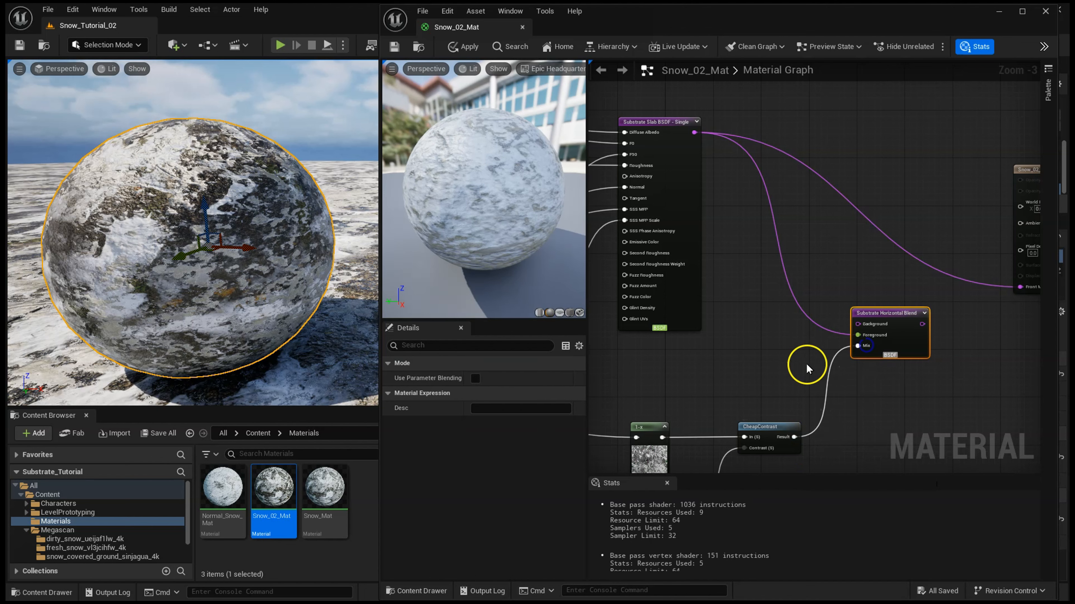
pyautogui.scroll(1, 809, 368)
pyautogui.moveTo(790, 417); pyautogui.dragTo(800, 360, button='right')
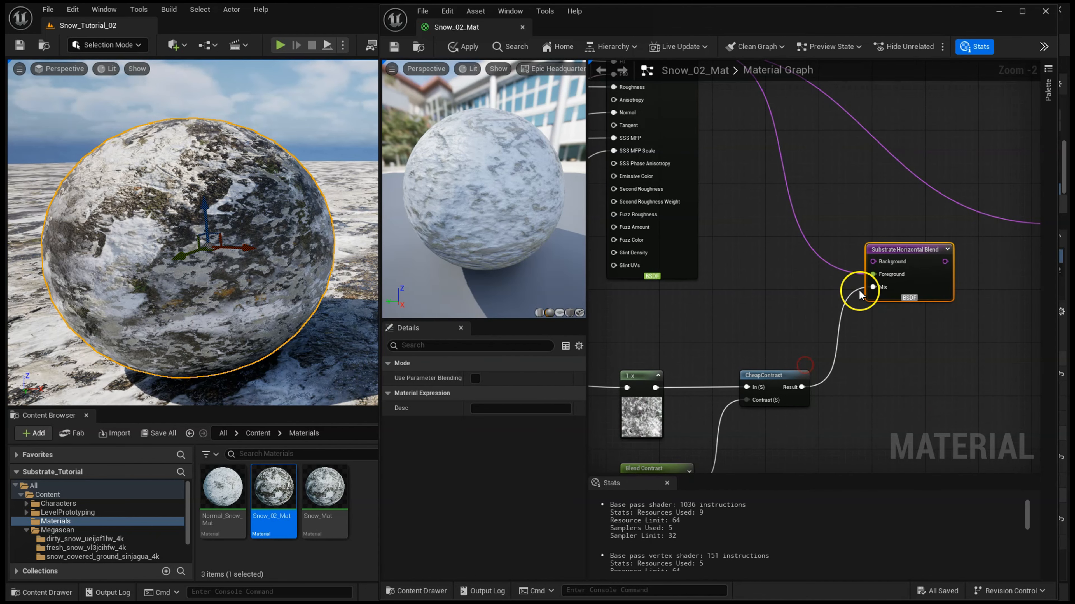
# Step: Move the Substrate Horizontal Blend node up, level with the slab's output and above the material result node
pyautogui.moveTo(882, 331); pyautogui.dragTo(828, 415, button='right')
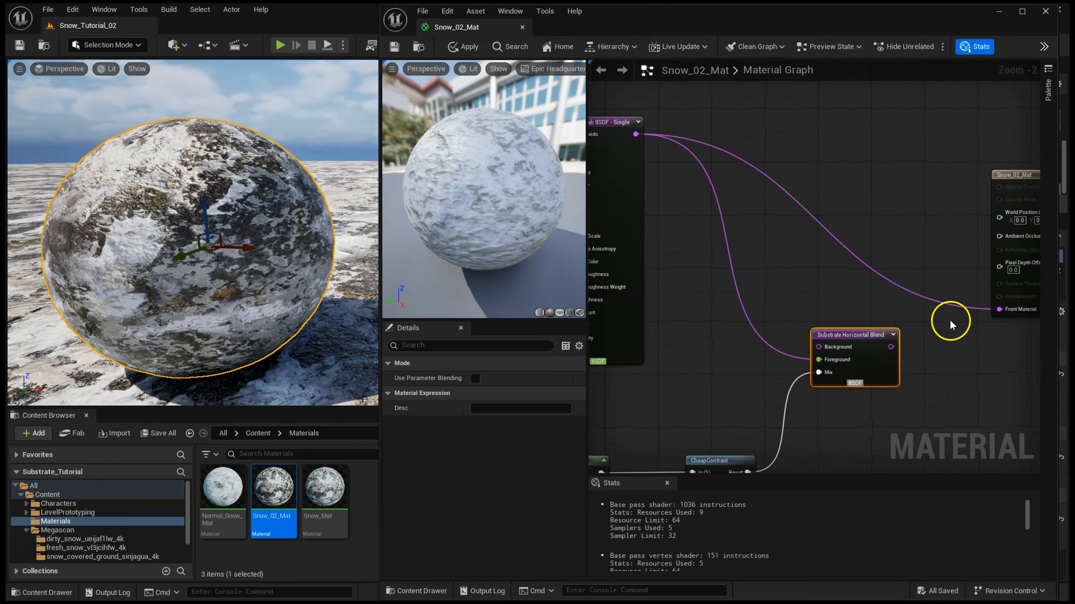
pyautogui.moveTo(949, 324); pyautogui.dragTo(842, 350, button='right')
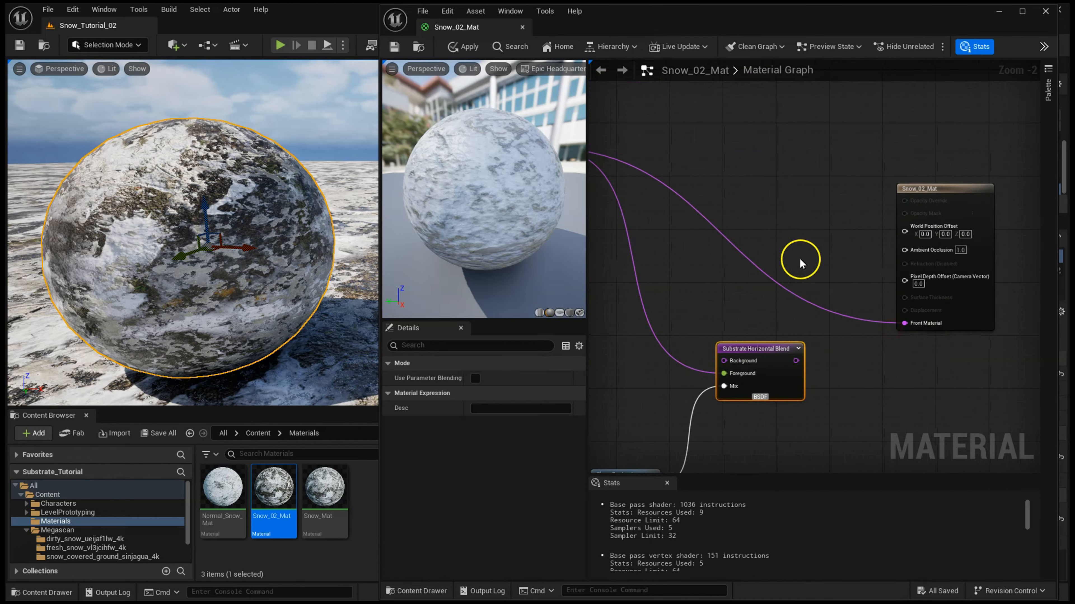
pyautogui.moveTo(801, 264); pyautogui.dragTo(830, 290, button='right')
pyautogui.moveTo(791, 372); pyautogui.dragTo(818, 146)
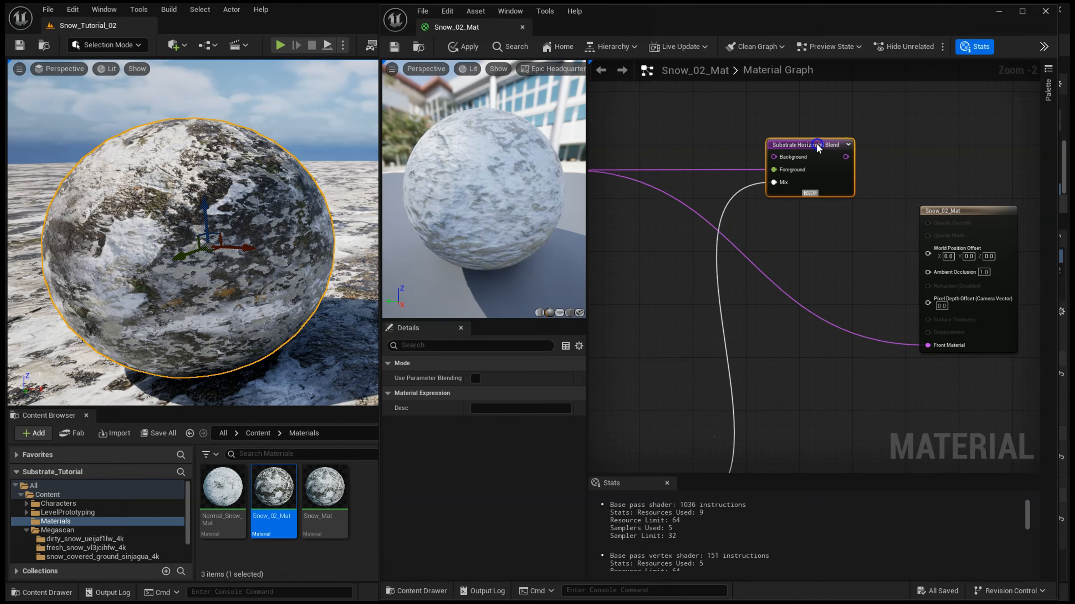
pyautogui.moveTo(789, 143); pyautogui.dragTo(878, 259, button='right')
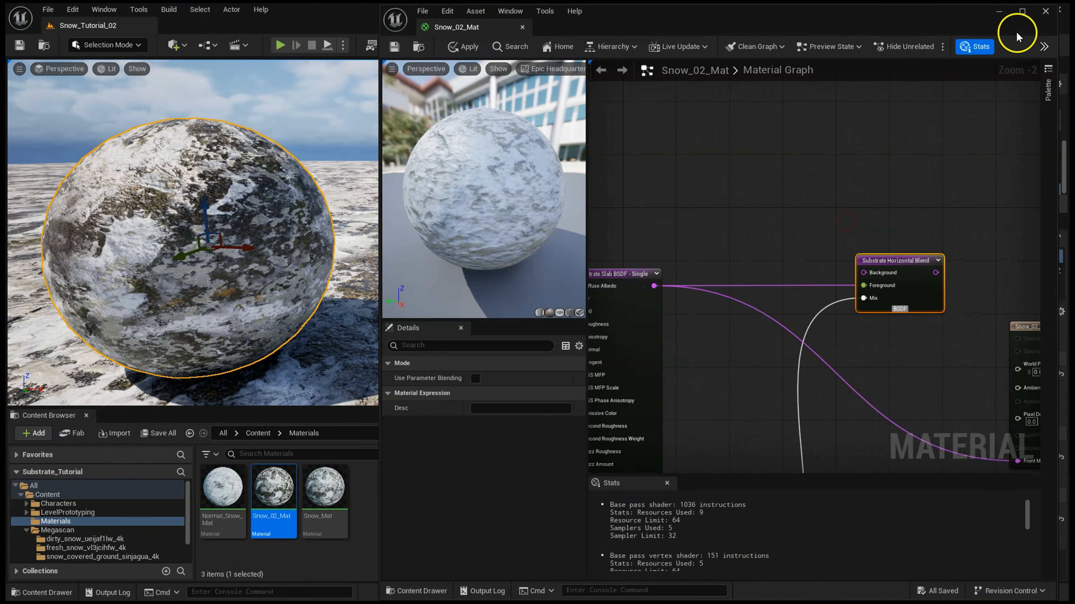
# Step: Maximize the material editor window and add a second Substrate Slab BSDF node above the existing slab
pyautogui.click(1022, 13)
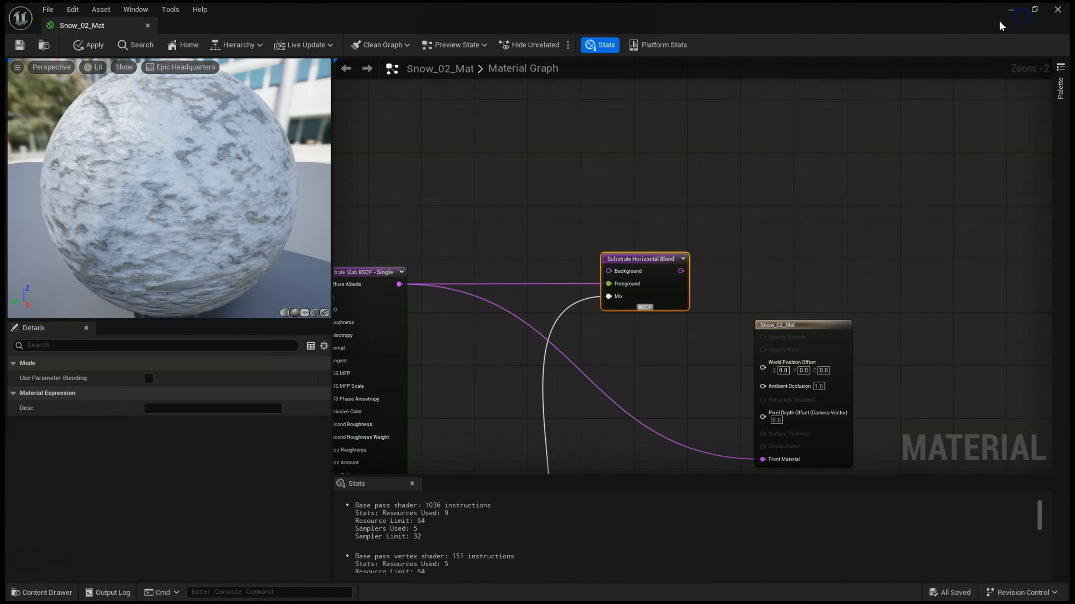
pyautogui.scroll(-1, 799, 168)
pyautogui.scroll(-2, 813, 211)
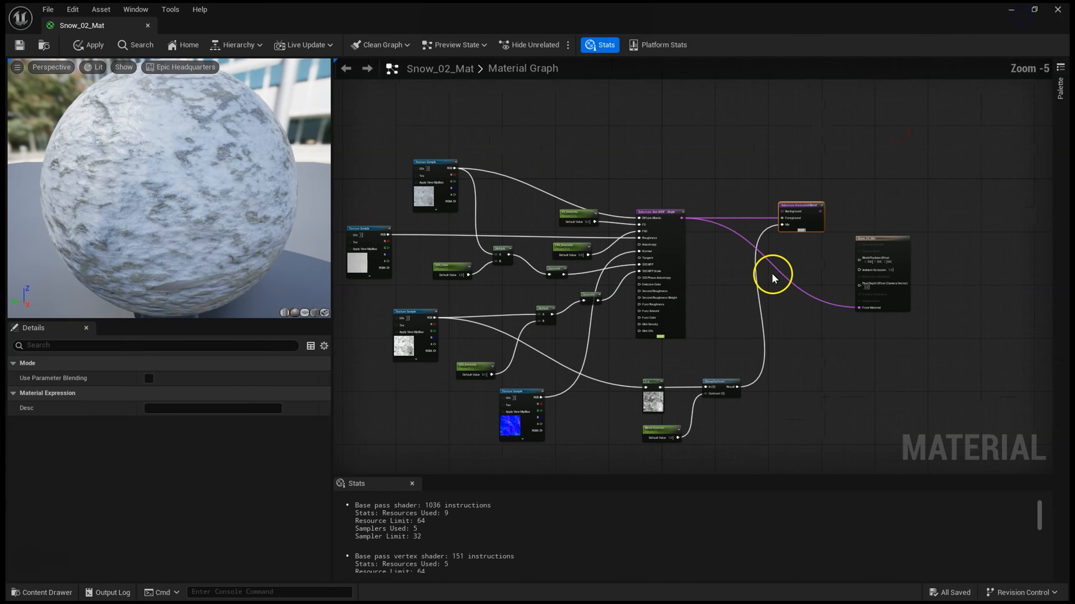
pyautogui.moveTo(772, 288); pyautogui.dragTo(779, 359, button='right')
pyautogui.scroll(2, 798, 249)
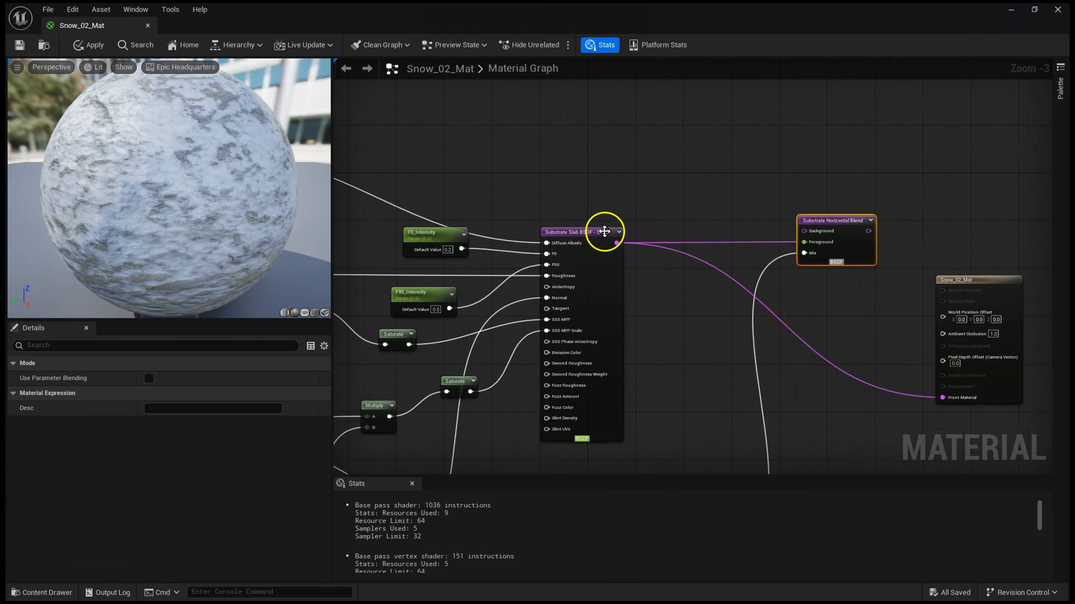
pyautogui.moveTo(747, 152); pyautogui.dragTo(747, 219, button='right')
pyautogui.rightClick(726, 180)
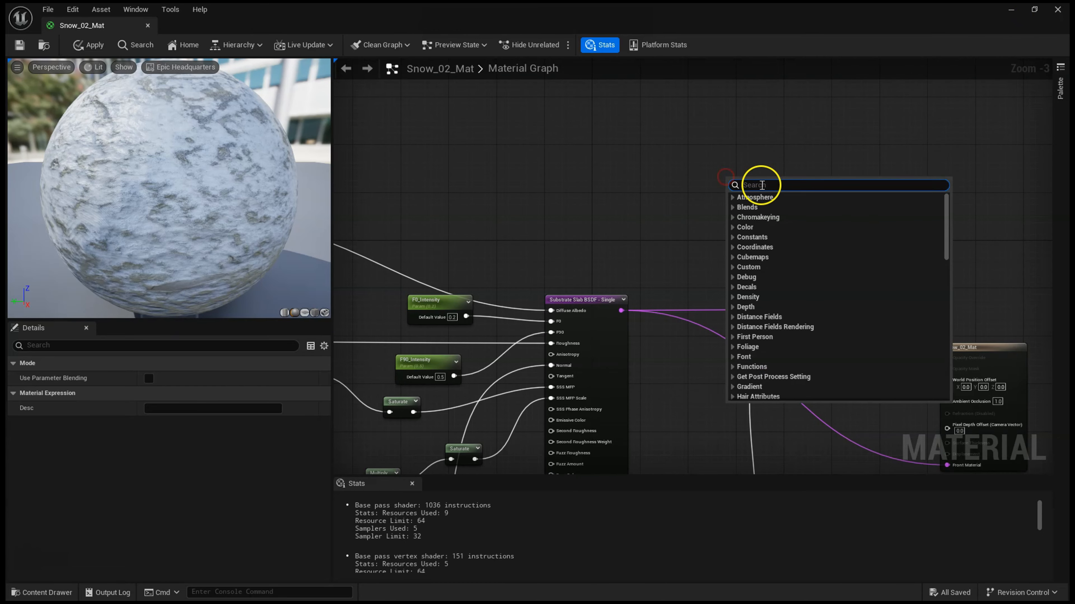
pyautogui.write('subst')
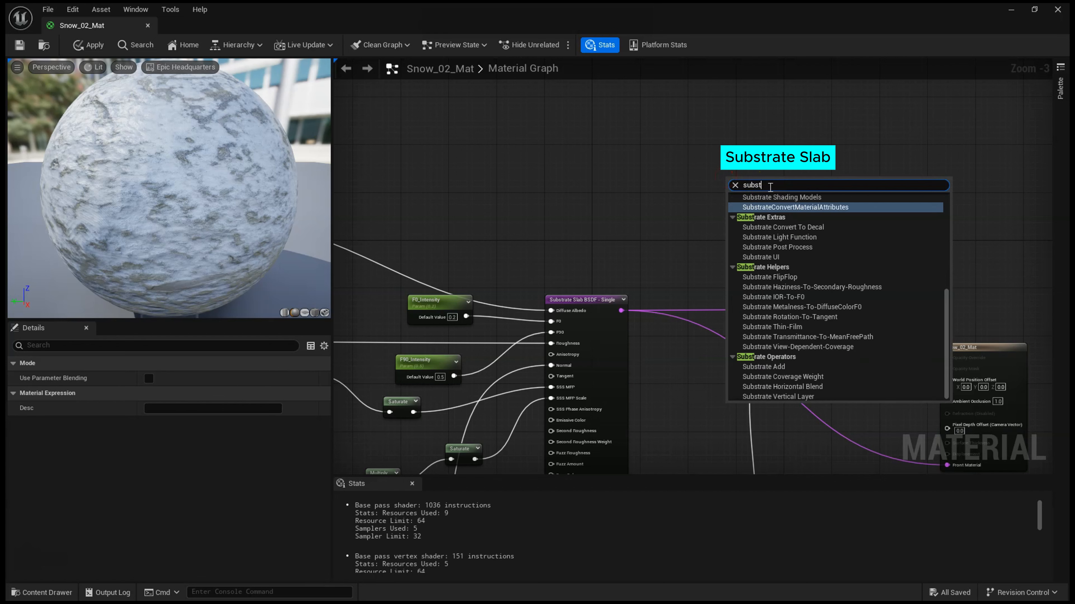
pyautogui.write('rate slab')
pyautogui.click(763, 206)
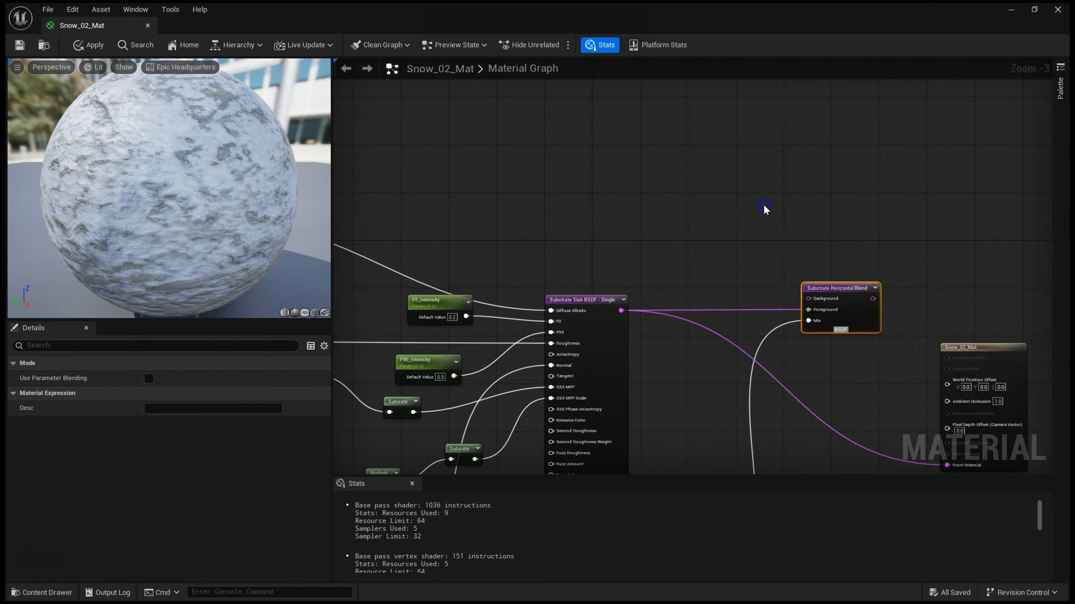
pyautogui.moveTo(772, 193); pyautogui.dragTo(720, 81)
# Step: Connect the new slab's output to the Background input of the Substrate Horizontal Blend
pyautogui.scroll(3, 842, 297)
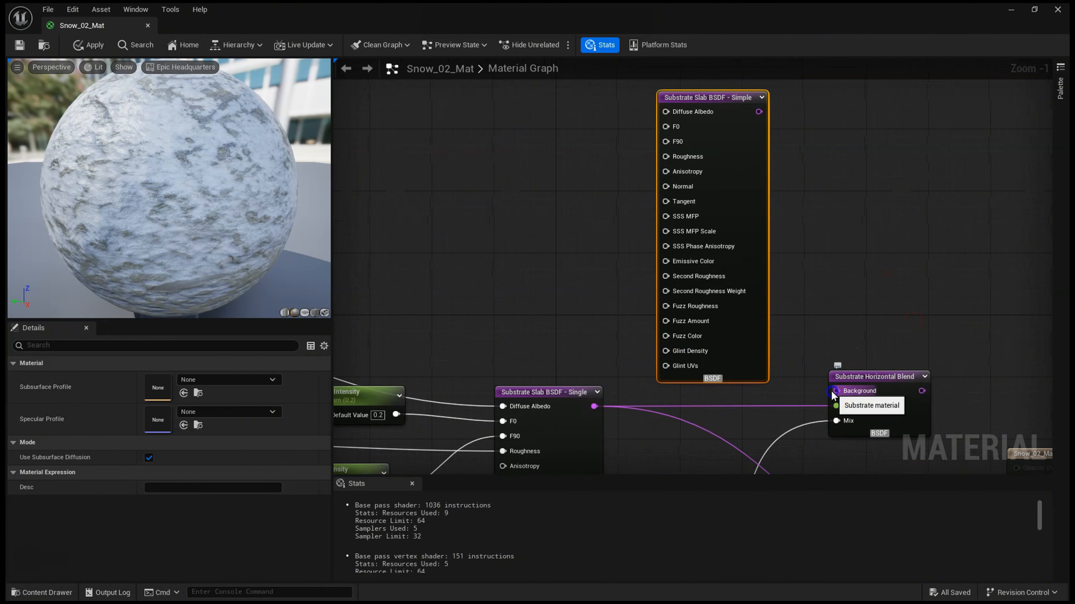
pyautogui.moveTo(836, 391); pyautogui.dragTo(616, 161)
pyautogui.scroll(-1, 809, 233)
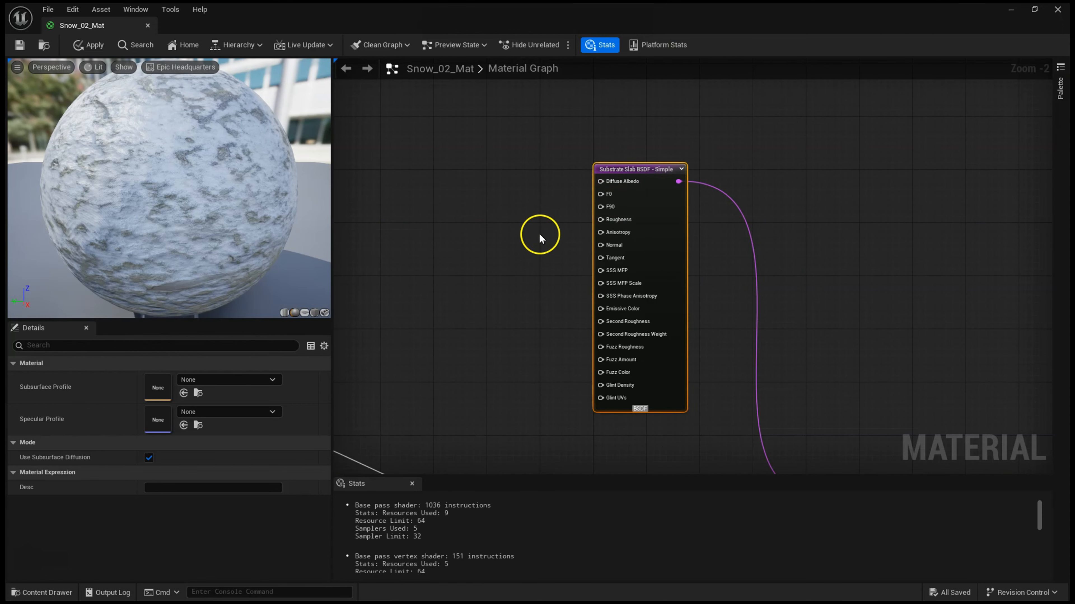
# Step: Bring the BaseColor, Normal, Roughness and Gloss textures from snow_covered_ground_sinjagua_4k into the graph beside the new slab
pyautogui.click(47, 592)
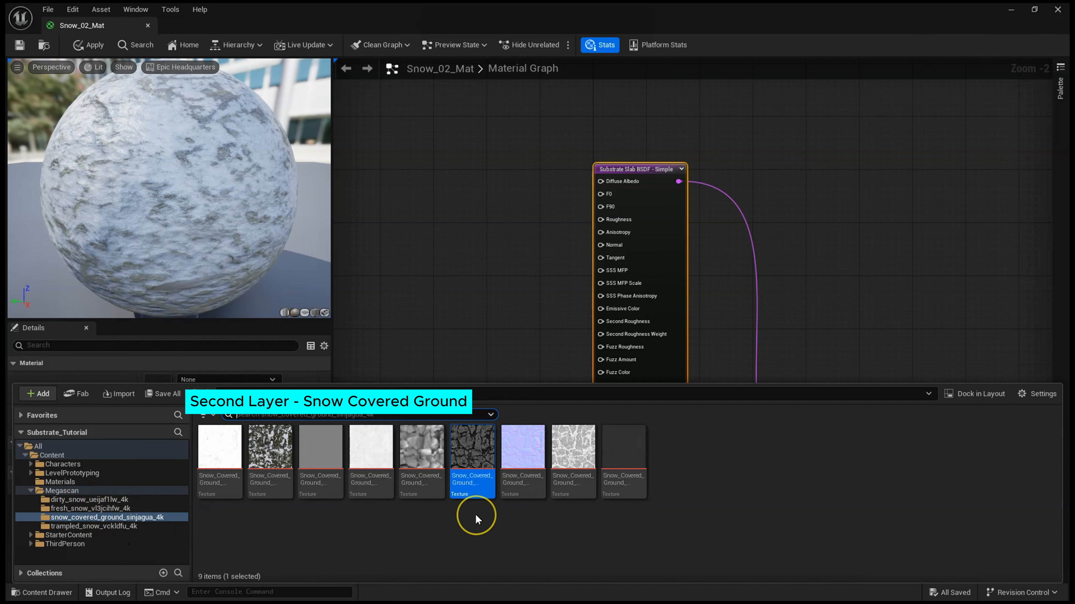
pyautogui.click(276, 465)
pyautogui.keyDown('ctrl'); pyautogui.click(536, 450); pyautogui.keyUp('ctrl')
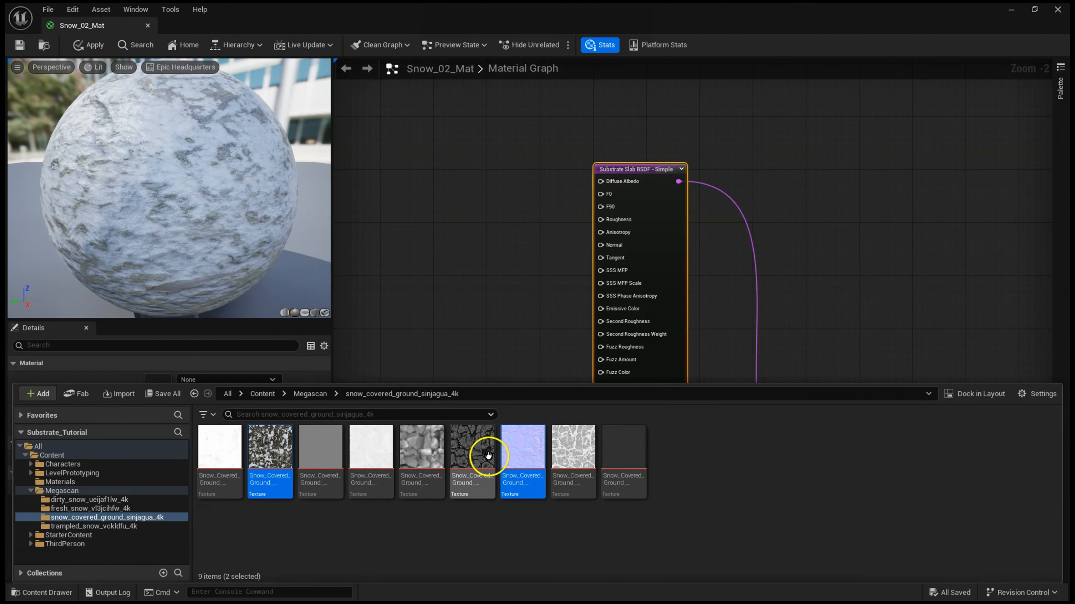
pyautogui.keyDown('ctrl'); pyautogui.click(567, 452); pyautogui.keyUp('ctrl')
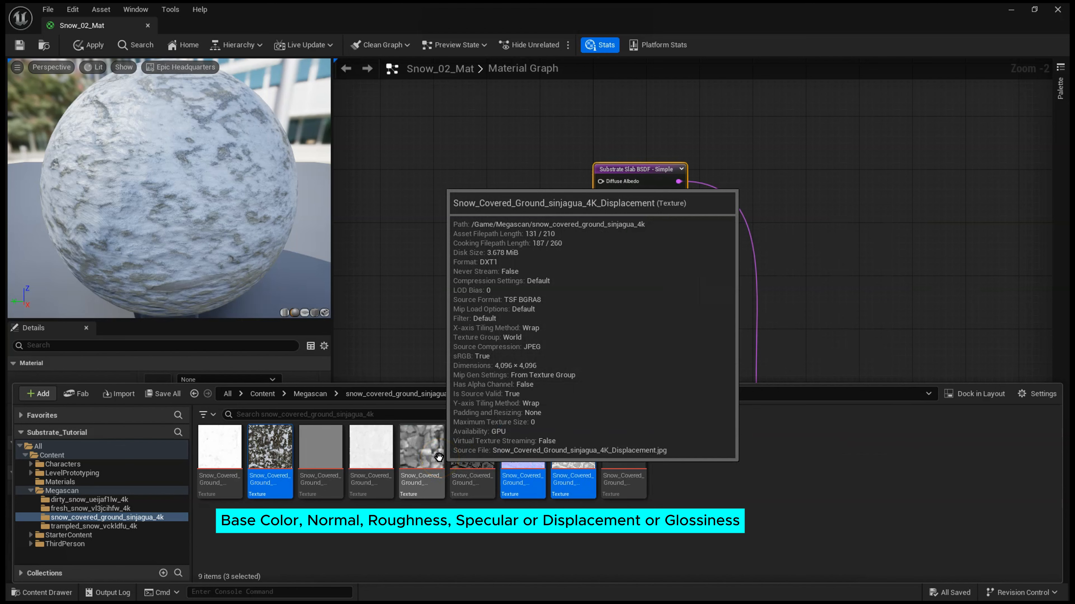
pyautogui.moveTo(473, 452)
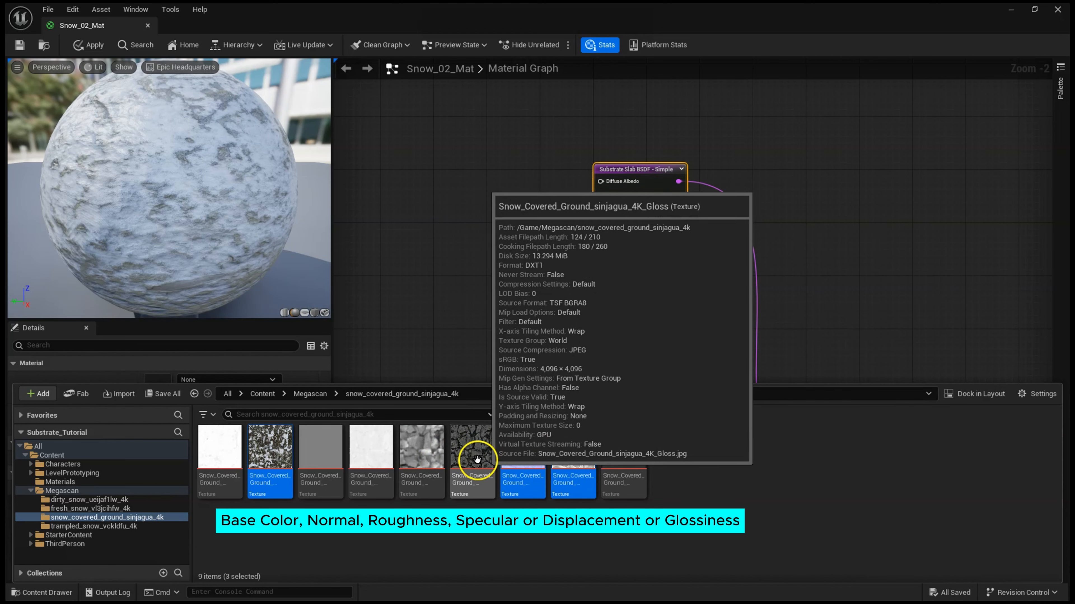
pyautogui.keyDown('ctrl'); pyautogui.click(479, 449); pyautogui.keyUp('ctrl')
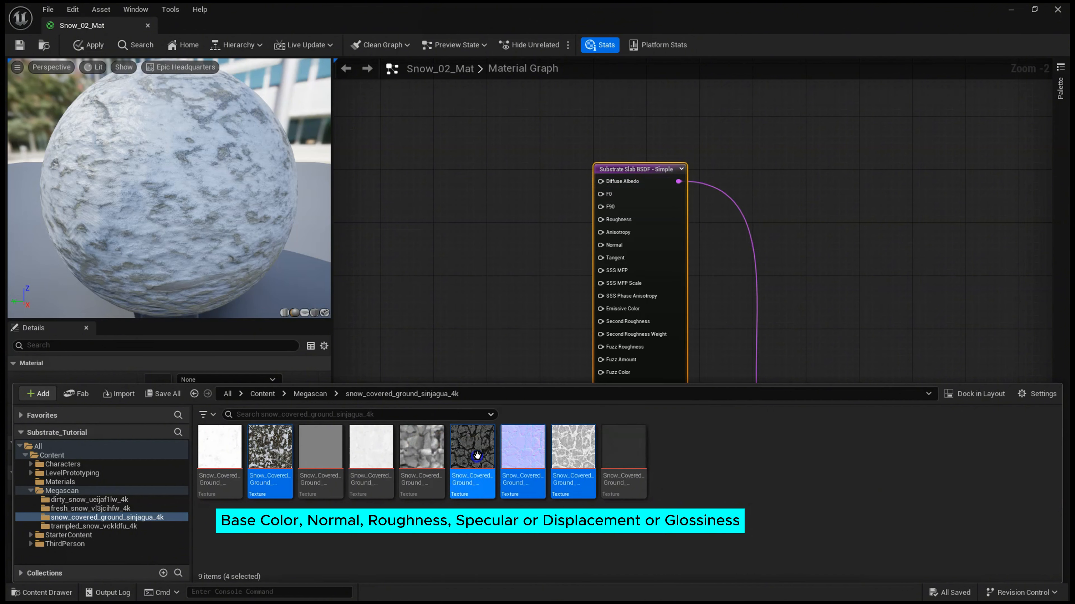
pyautogui.moveTo(518, 450); pyautogui.dragTo(438, 174)
pyautogui.moveTo(725, 162); pyautogui.dragTo(848, 198, button='right')
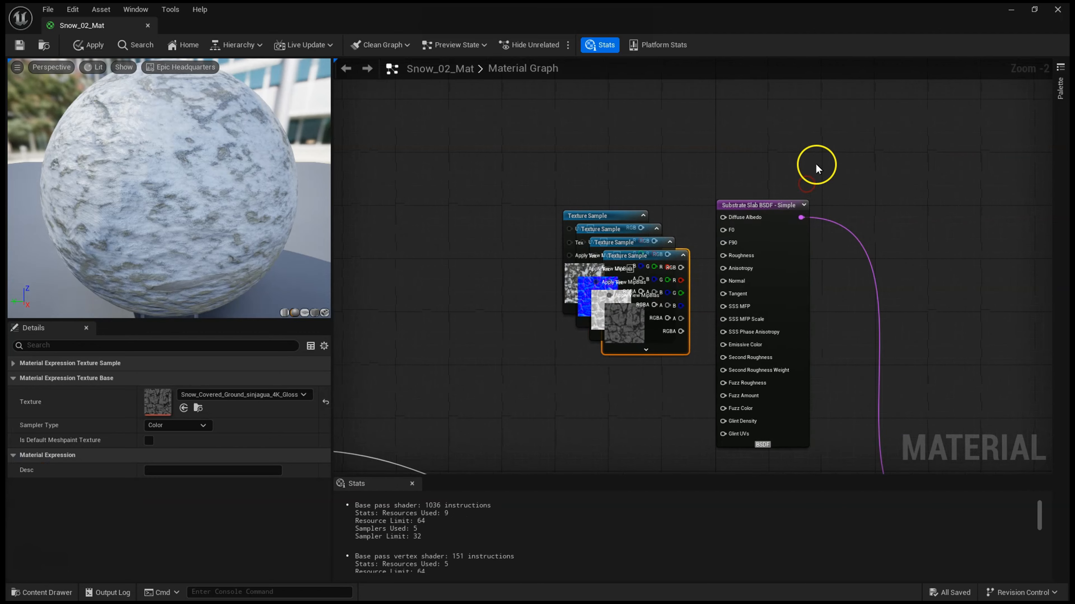
pyautogui.click(817, 165)
# Step: Spread out the four overlapping Snow_Covered_Ground texture samples so each node is separately accessible
pyautogui.scroll(2, 627, 234)
pyautogui.moveTo(606, 208); pyautogui.dragTo(590, 98)
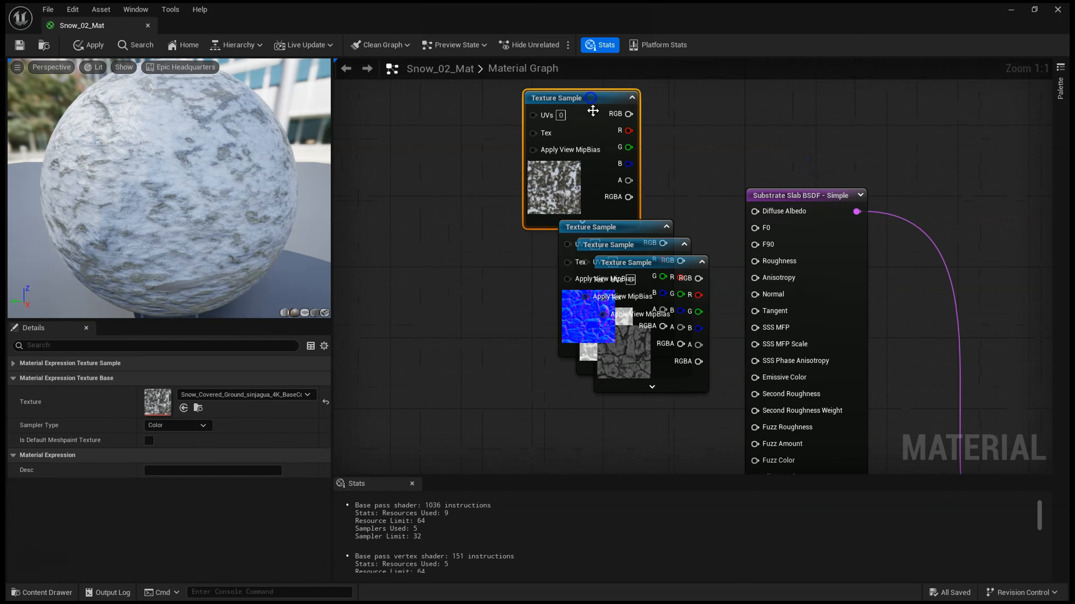
pyautogui.moveTo(631, 235); pyautogui.dragTo(446, 248)
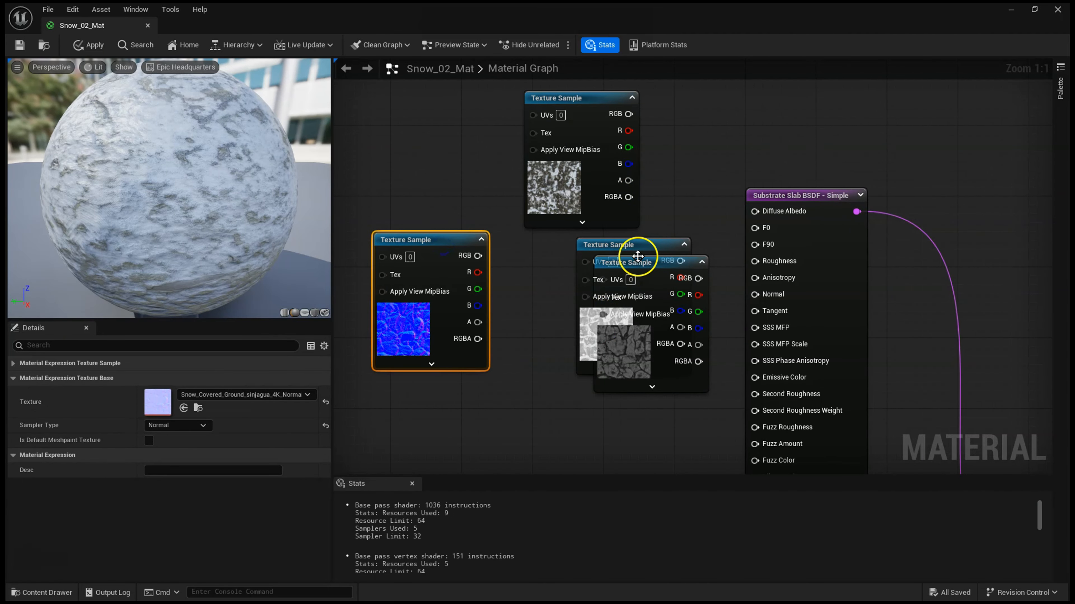
pyautogui.moveTo(635, 258); pyautogui.dragTo(513, 378)
# Step: Connect the normal texture to the new slab's Normal, and the base color texture to its Diffuse Albedo and SSS MFP
pyautogui.moveTo(478, 256); pyautogui.dragTo(754, 297)
pyautogui.click(567, 98)
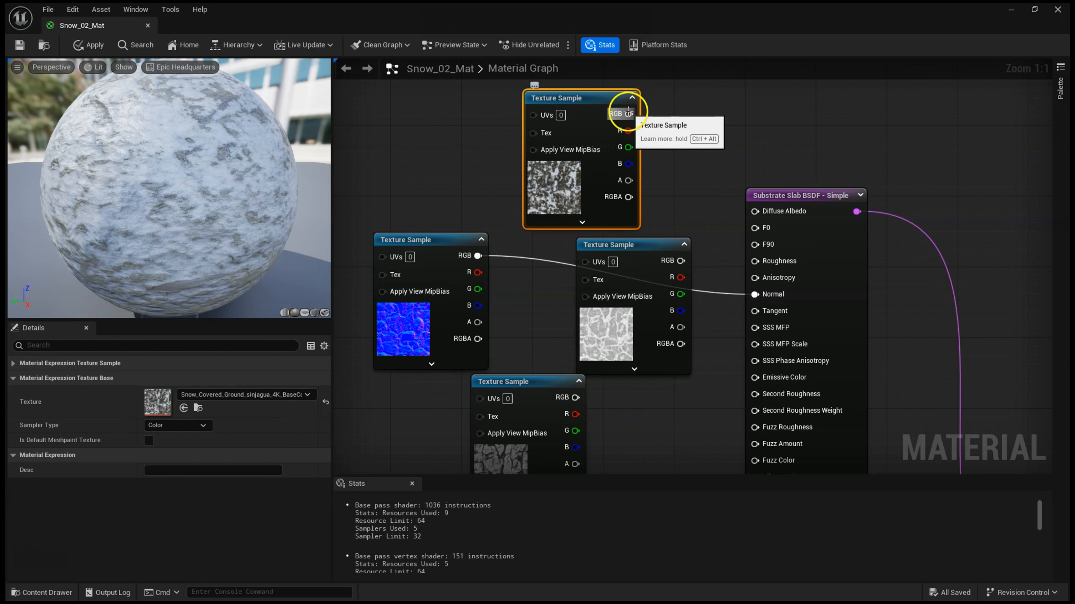
pyautogui.moveTo(629, 113); pyautogui.dragTo(755, 211)
pyautogui.moveTo(634, 245); pyautogui.dragTo(555, 257)
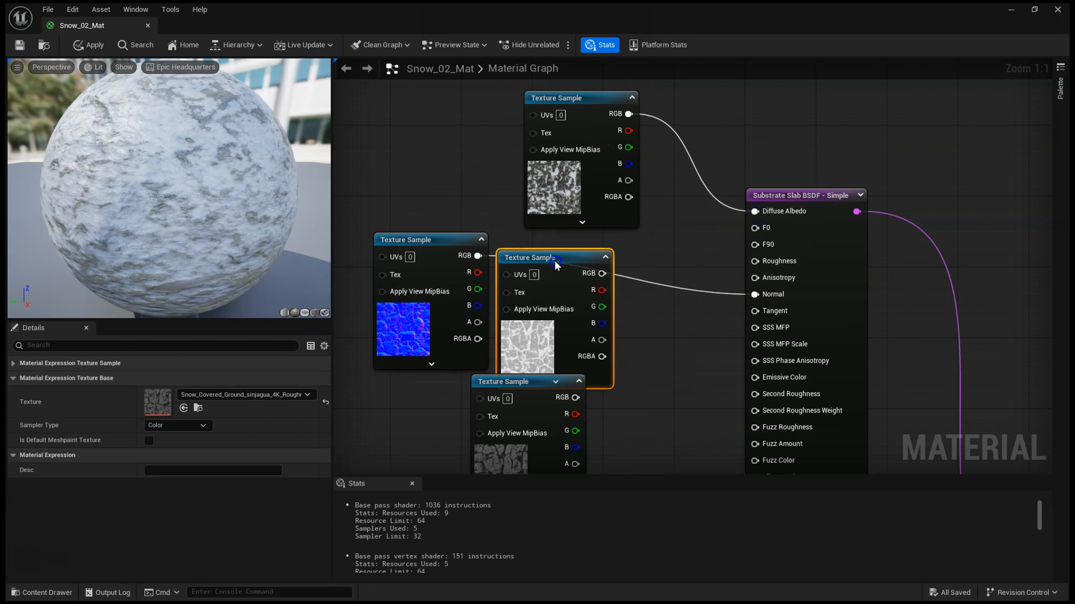
pyautogui.moveTo(628, 113); pyautogui.dragTo(761, 329)
# Step: Connect the roughness texture's RGB to the new slab's Roughness and place its node below the normal texture sample
pyautogui.moveTo(617, 363); pyautogui.dragTo(635, 287, button='right')
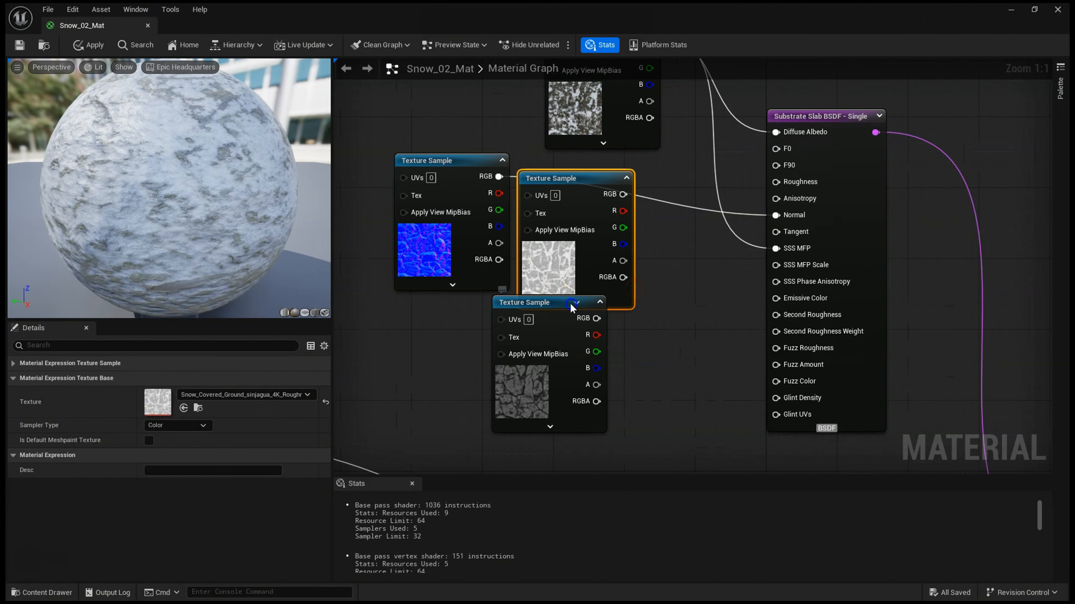
pyautogui.moveTo(571, 307); pyautogui.dragTo(625, 315)
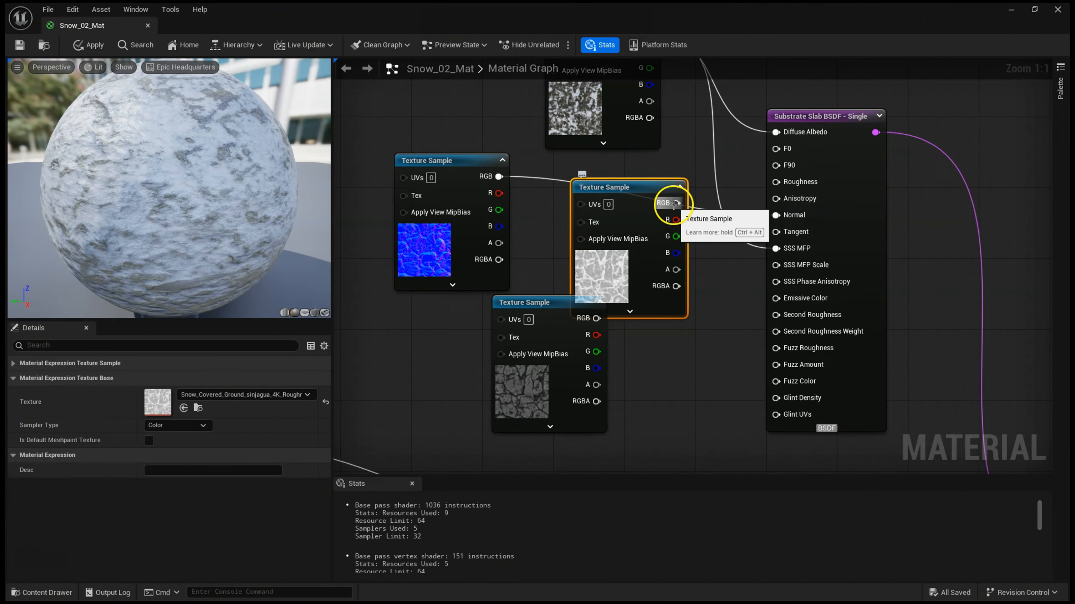
pyautogui.moveTo(675, 203); pyautogui.dragTo(776, 181)
pyautogui.moveTo(478, 156); pyautogui.dragTo(478, 112)
pyautogui.moveTo(600, 186); pyautogui.dragTo(407, 273)
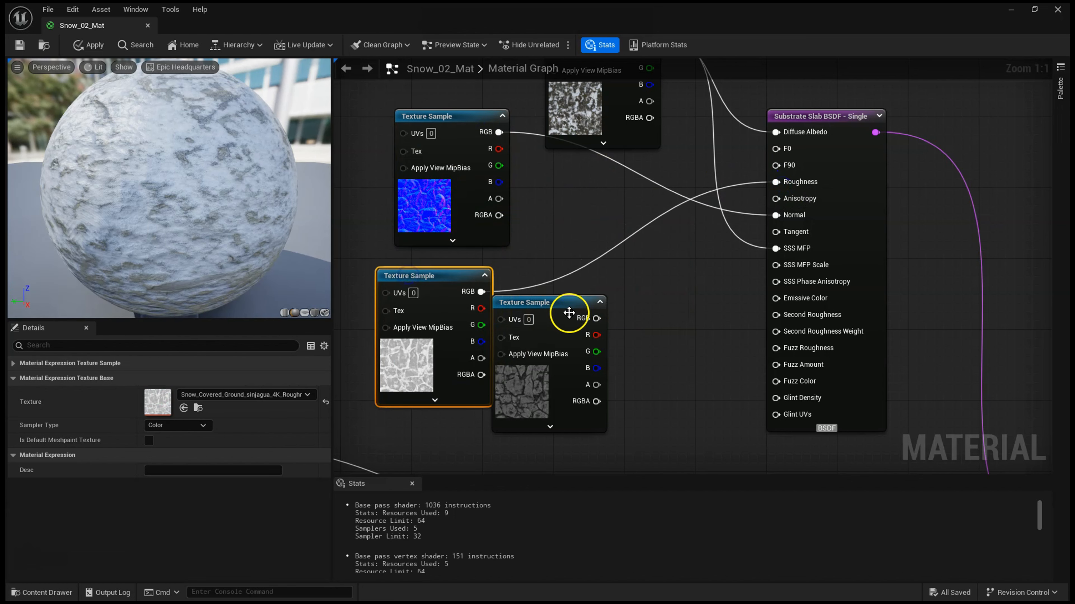
# Step: Connect the gloss texture's RGB to the new slab's SSS MFP Scale and space out the surrounding texture nodes
pyautogui.moveTo(569, 313); pyautogui.dragTo(785, 266)
pyautogui.moveTo(422, 211); pyautogui.dragTo(368, 202)
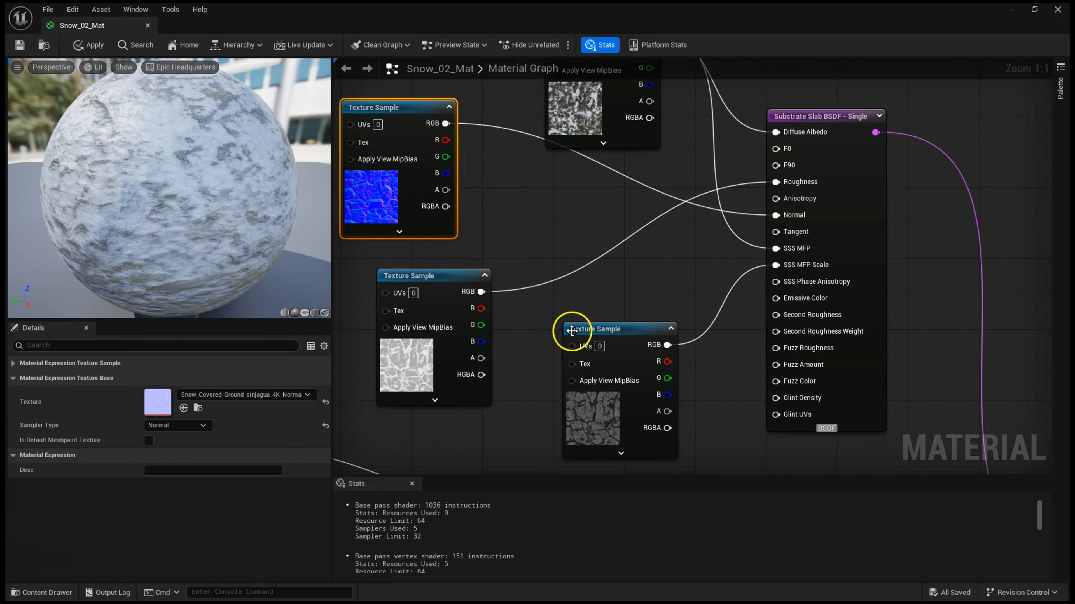
pyautogui.scroll(-3, 639, 292)
pyautogui.moveTo(655, 295); pyautogui.dragTo(641, 256, button='right')
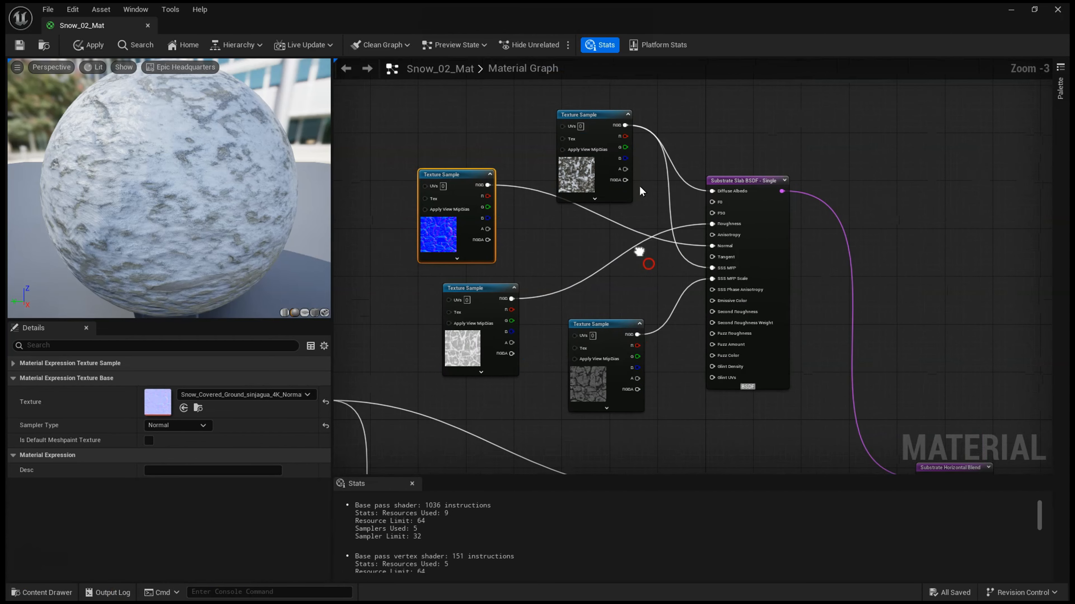
pyautogui.moveTo(610, 114); pyautogui.dragTo(613, 96)
# Step: Connect the Substrate Horizontal Blend output to the Front Material input of Snow_02_Mat, replacing the direct slab connection
pyautogui.moveTo(866, 283); pyautogui.dragTo(751, 182, button='right')
pyautogui.scroll(3, 664, 266)
pyautogui.moveTo(713, 301); pyautogui.dragTo(681, 232, button='right')
pyautogui.moveTo(663, 143); pyautogui.dragTo(779, 390)
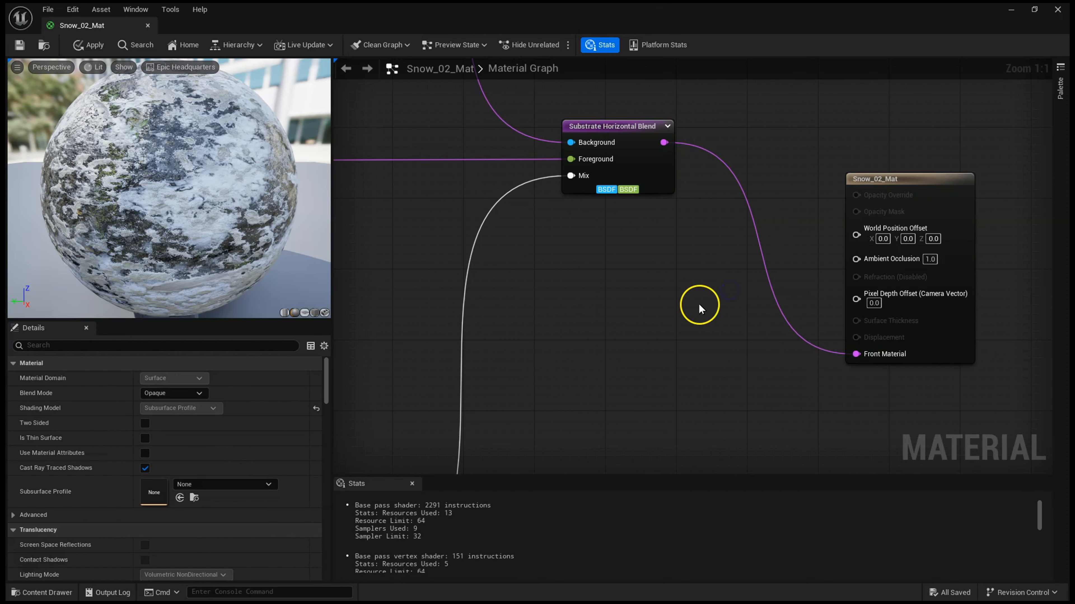
# Step: Create a scalar parameter named Pixel Depth Offset and connect it to the Pixel Depth Offset input of Snow_02_Mat
pyautogui.click(699, 303)
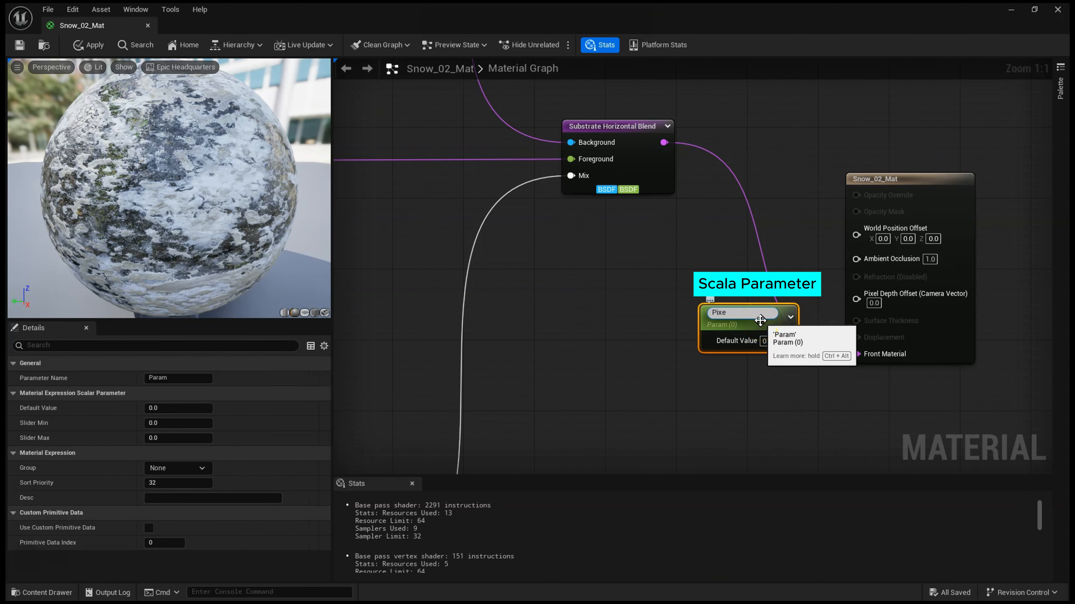
pyautogui.write('Pixel Depth Offset')
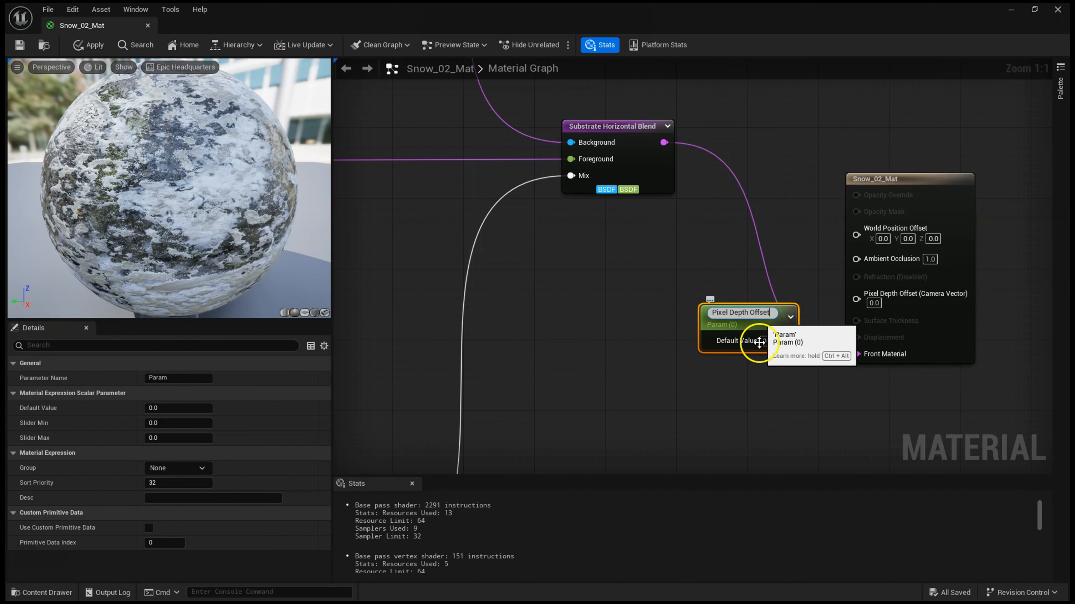
pyautogui.press('Return')
pyautogui.click(761, 391)
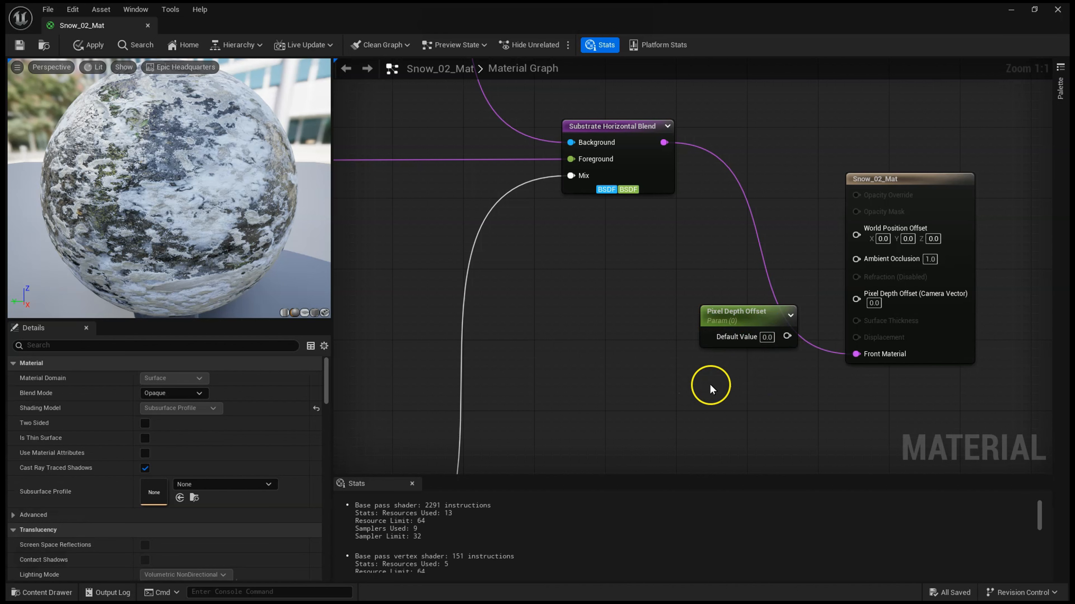
pyautogui.moveTo(750, 319); pyautogui.dragTo(856, 294)
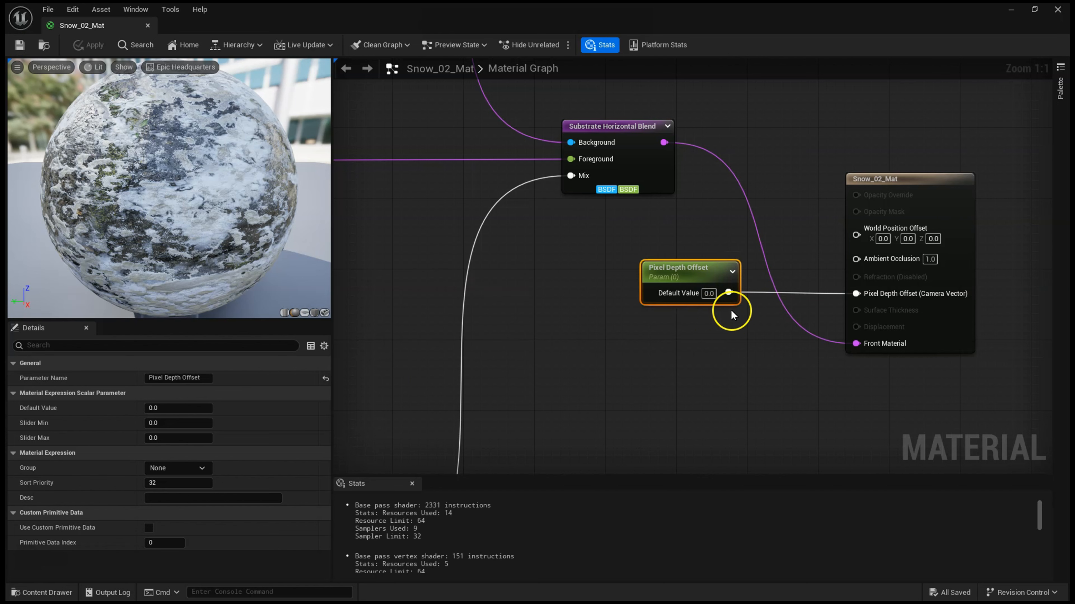
# Step: Set the default value of the Blend Contrast parameter feeding CheapContrast to 0
pyautogui.click(187, 414)
pyautogui.scroll(-2, 616, 275)
pyautogui.moveTo(616, 275); pyautogui.dragTo(703, 220, button='right')
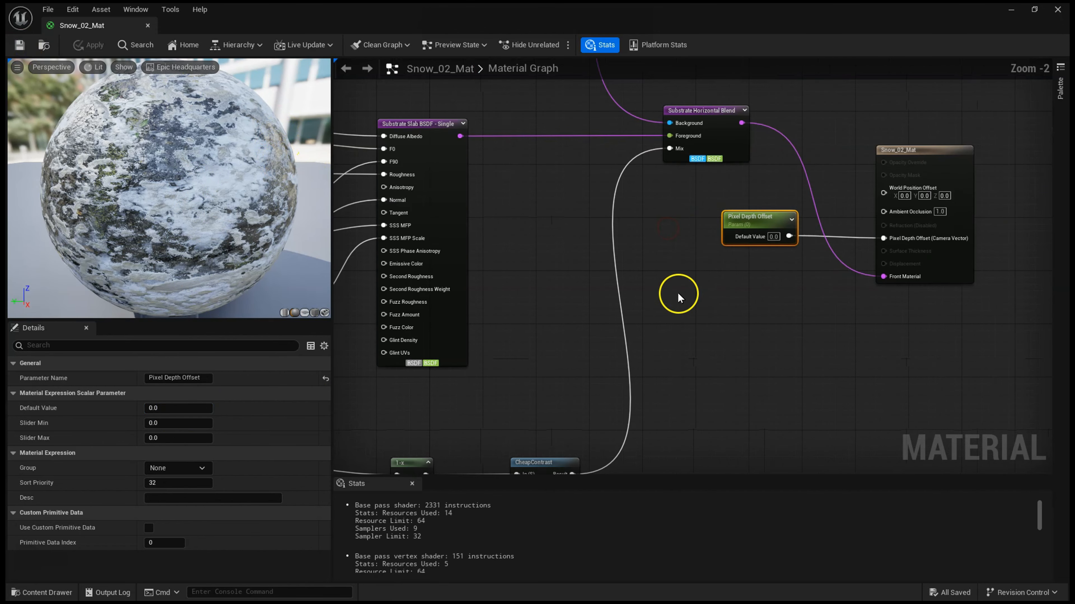
pyautogui.moveTo(641, 375); pyautogui.dragTo(843, 191, button='right')
pyautogui.scroll(2, 705, 293)
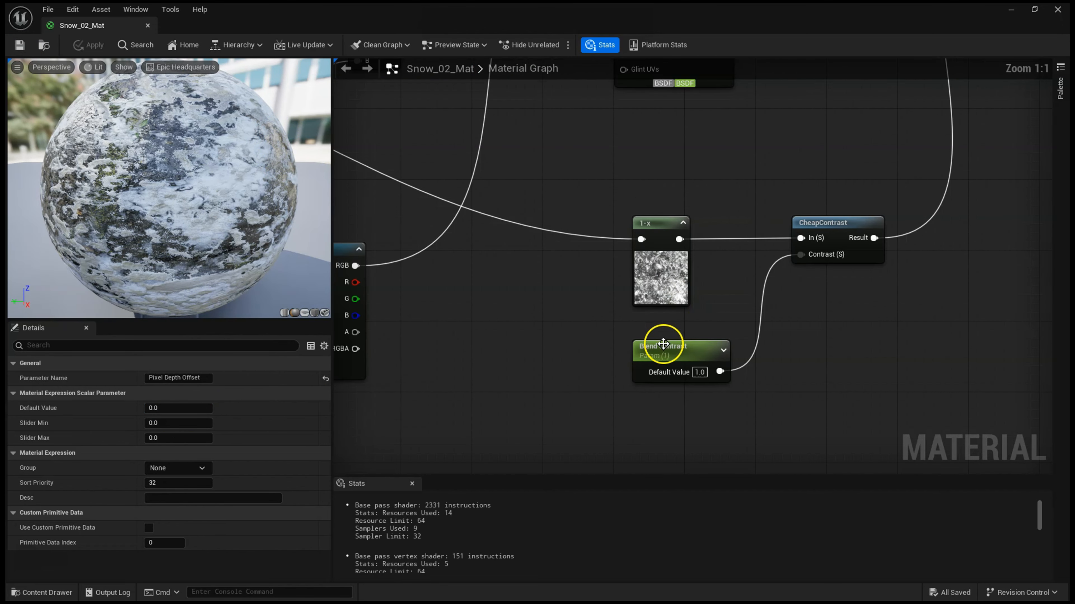
pyautogui.click(703, 349)
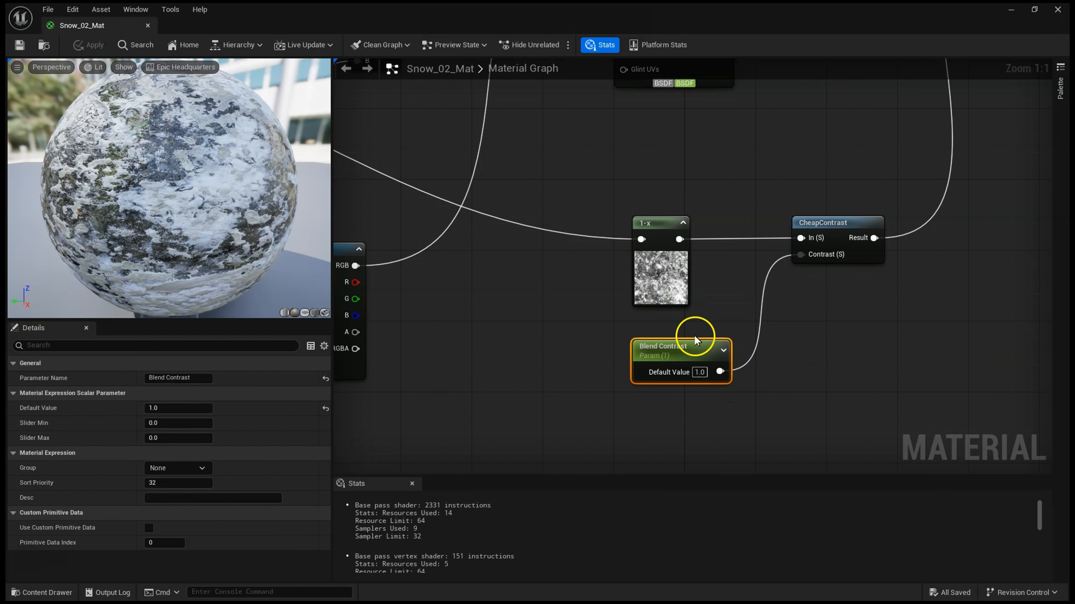
pyautogui.click(188, 408)
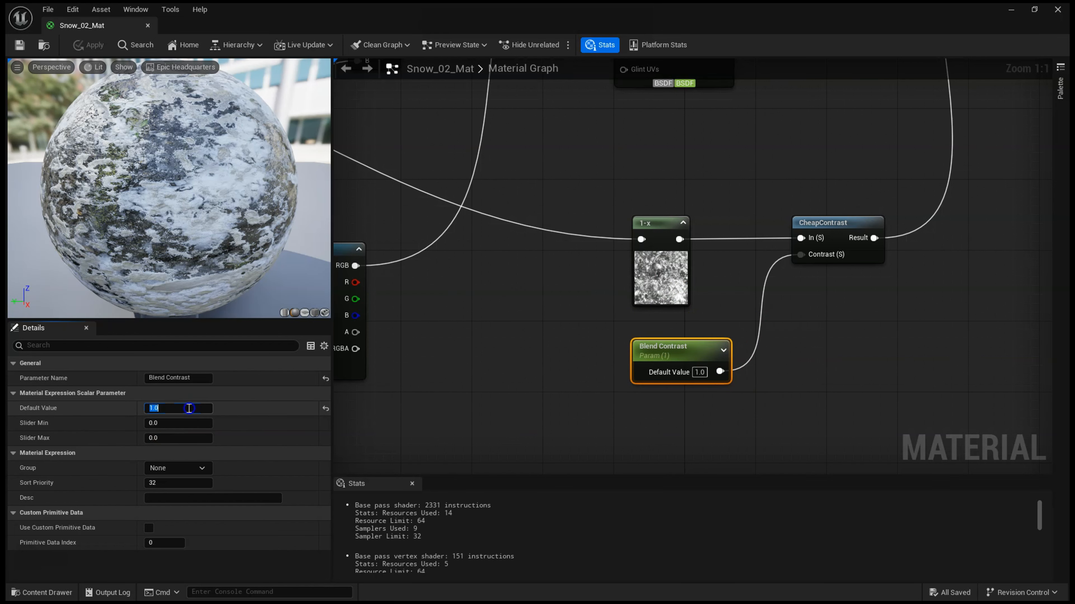
pyautogui.write('0')
pyautogui.press('Return')
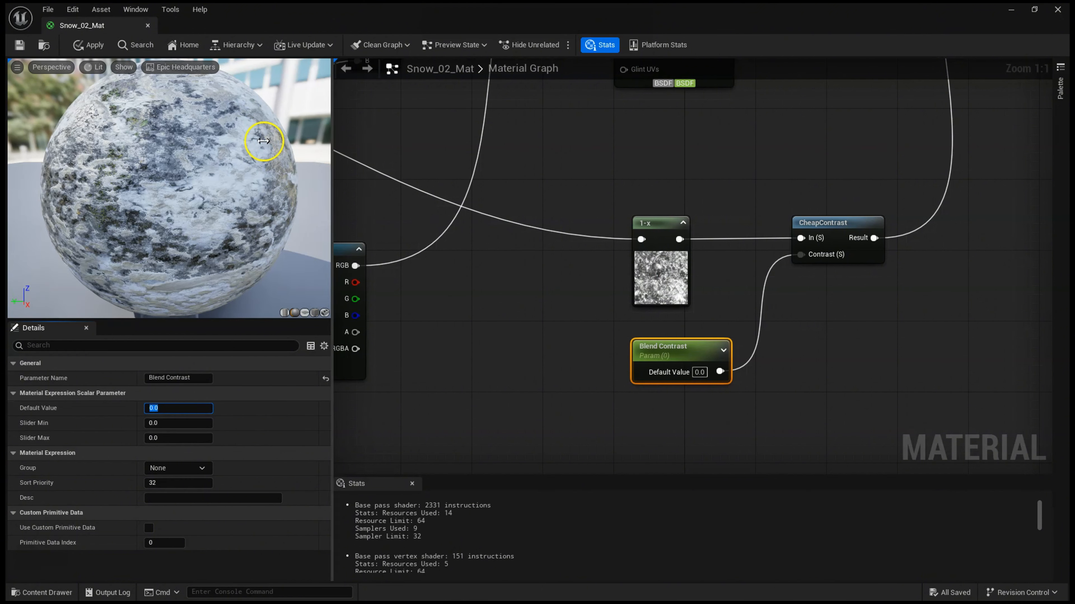
# Step: Try a Blend Contrast default of about -1.26, then reset it to 0
pyautogui.moveTo(187, 411); pyautogui.dragTo(136, 409)
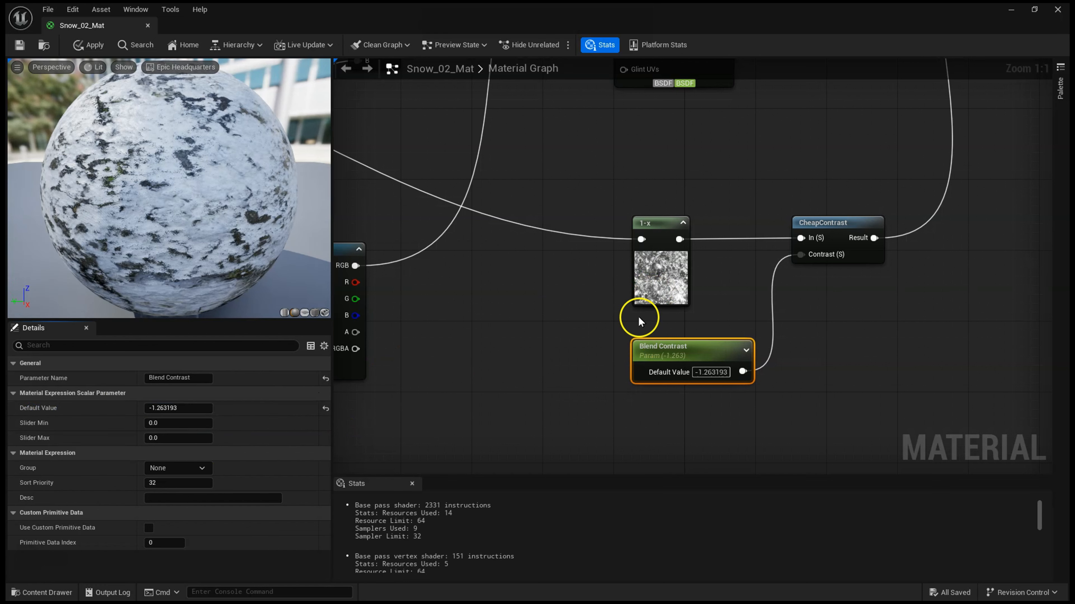
pyautogui.click(193, 409)
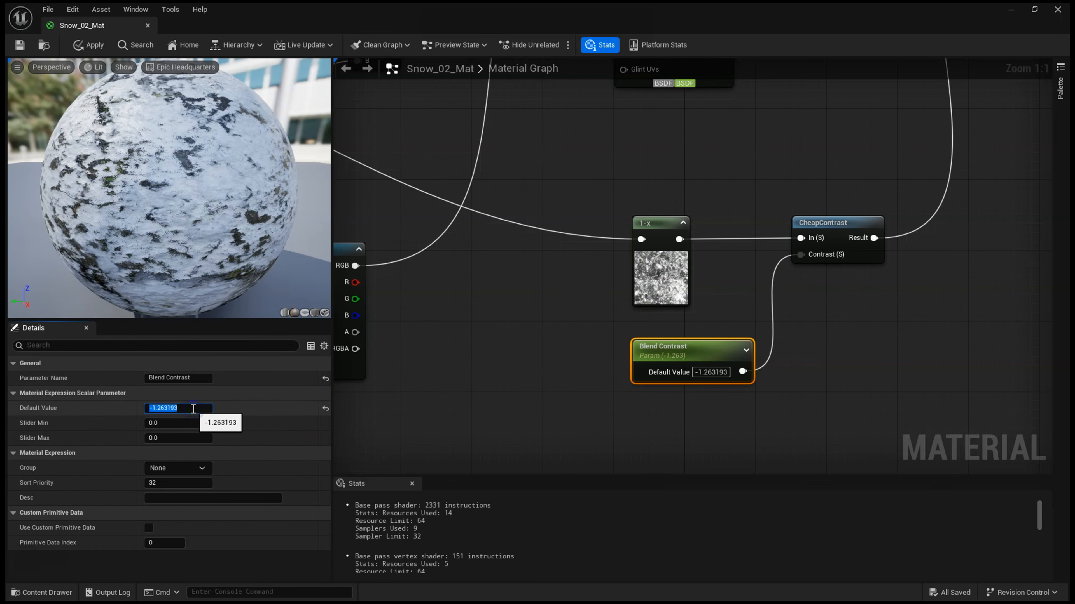
pyautogui.write('0')
pyautogui.press('Return')
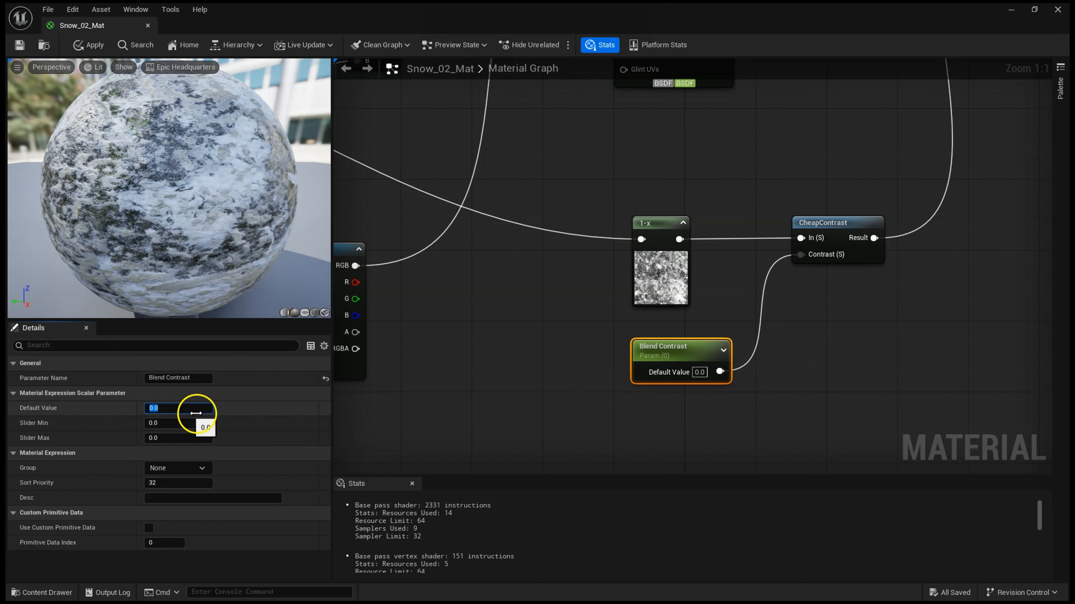
# Step: Try a Blend Contrast default of -0.488, return it to 0 and deselect the parameter node
pyautogui.moveTo(177, 413); pyautogui.dragTo(190, 418)
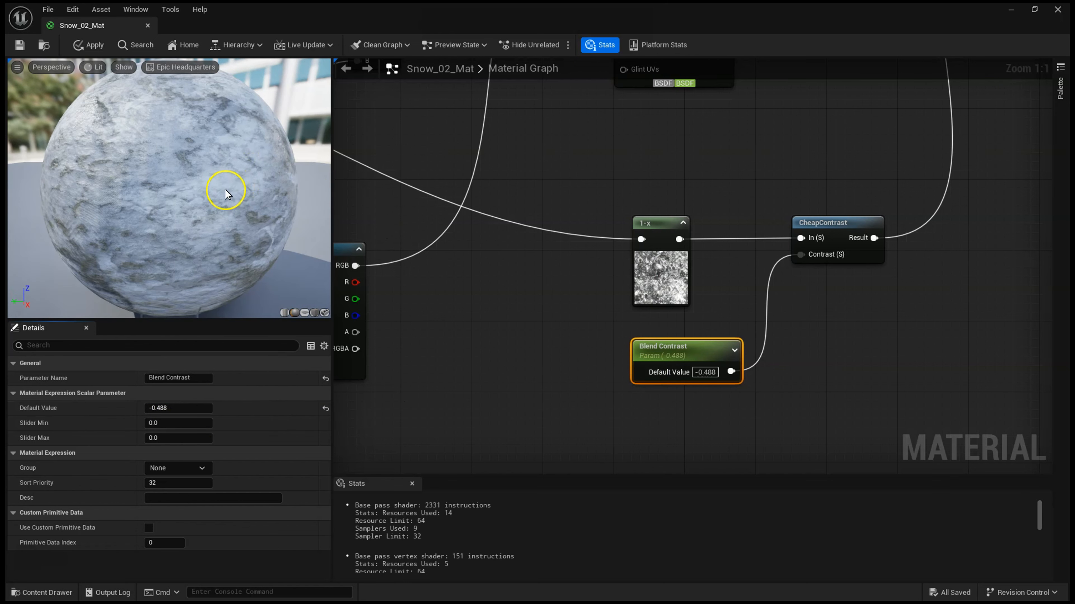
pyautogui.click(199, 410)
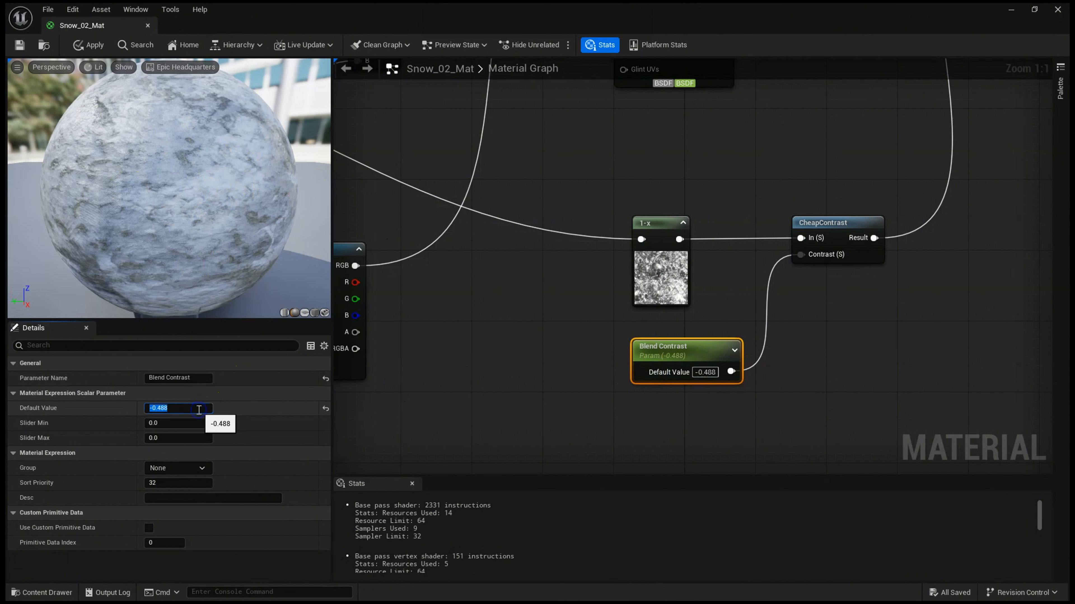
pyautogui.write('0')
pyautogui.click(501, 324)
pyautogui.click(331, 47)
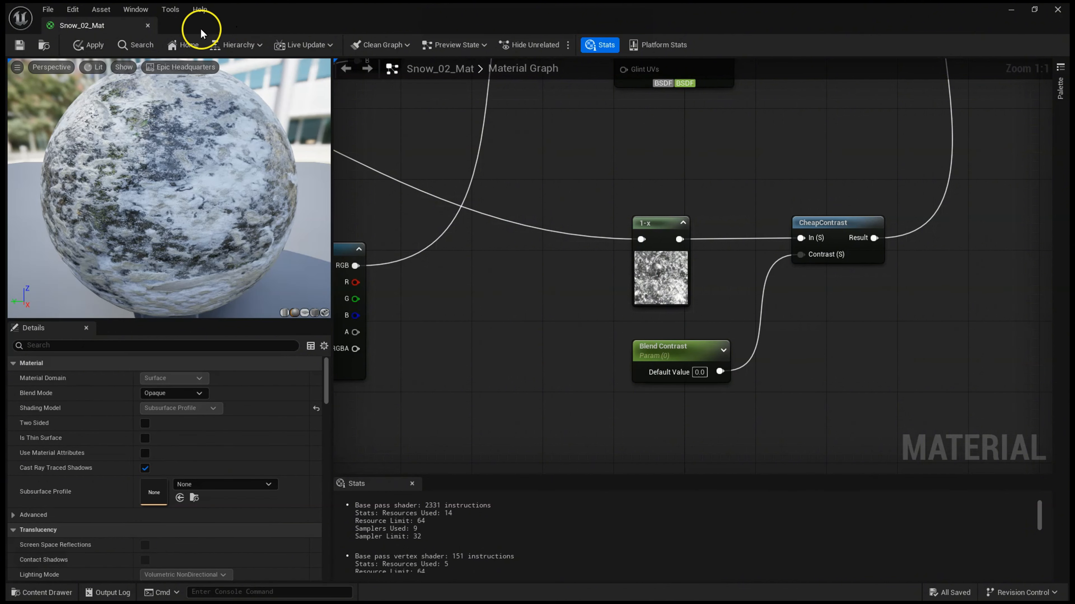
# Step: Float the Snow_02_Mat editor over the level and enlarge it, keeping the level's sphere and the Blend Contrast node area in view
pyautogui.moveTo(259, 23); pyautogui.dragTo(643, 87)
pyautogui.click(729, 316)
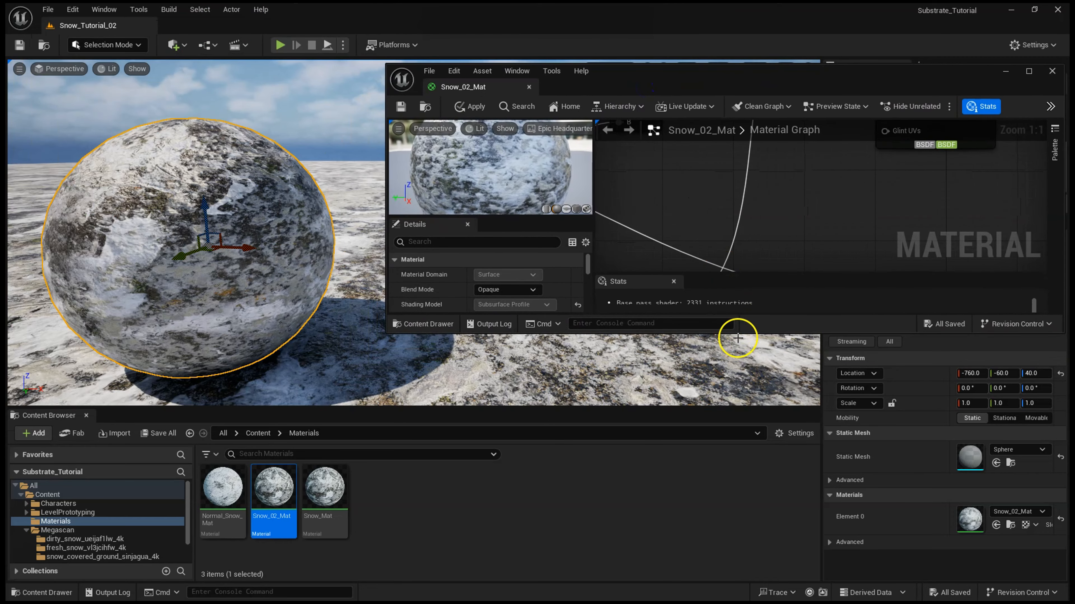
pyautogui.moveTo(748, 331); pyautogui.dragTo(720, 582)
pyautogui.moveTo(295, 263); pyautogui.dragTo(311, 240, button='right')
pyautogui.moveTo(911, 360); pyautogui.dragTo(778, 255, button='right')
# Step: Try a Blend Contrast default of about -0.48 with the level's sphere in view, then reset it to 0
pyautogui.click(800, 306)
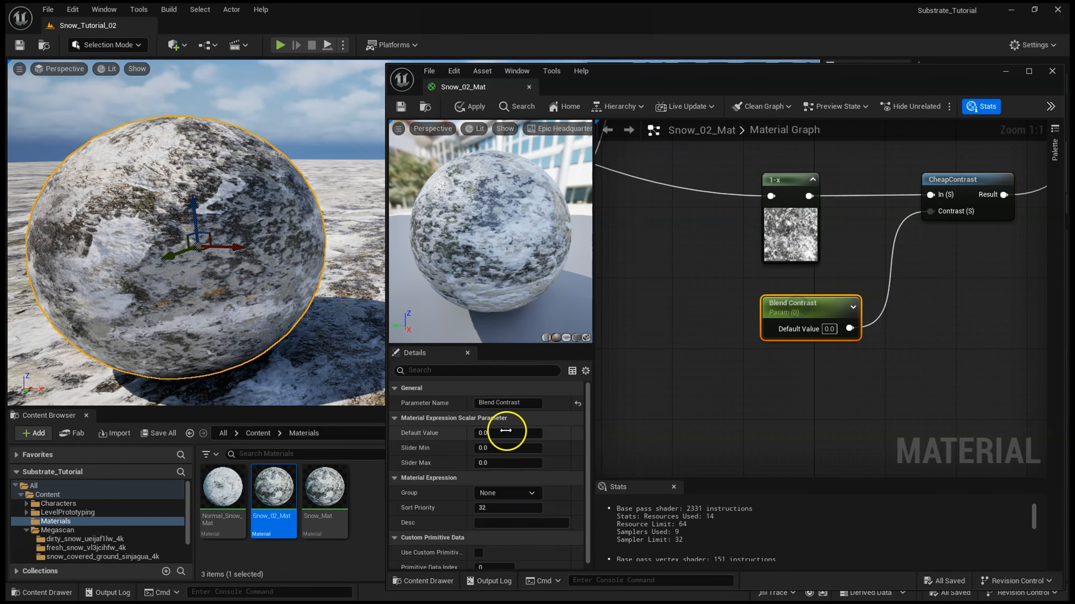
pyautogui.moveTo(520, 434)
pyautogui.mouseDown()
pyautogui.moveTo(569, 432)
pyautogui.moveTo(515, 427)
pyautogui.mouseUp()
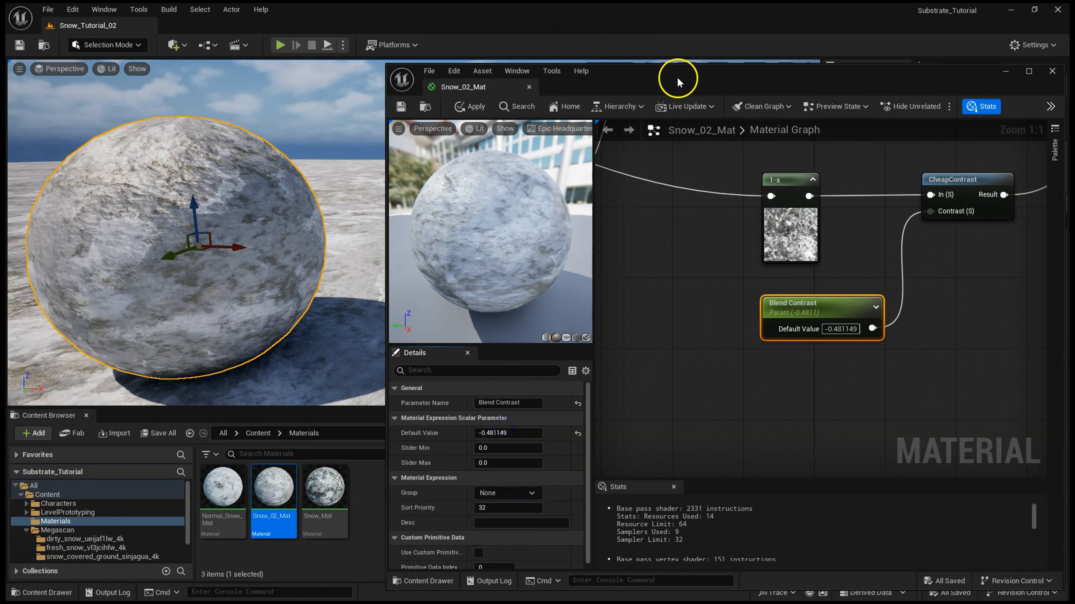
pyautogui.moveTo(679, 77); pyautogui.dragTo(641, 81)
pyautogui.click(492, 439)
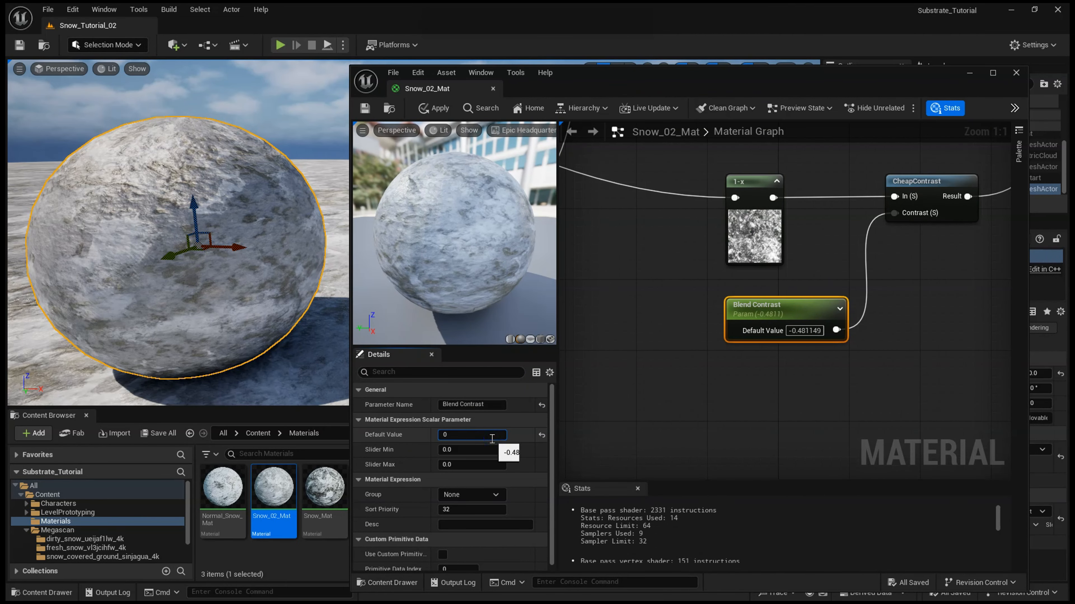
pyautogui.press('Return')
# Step: Set the Blend Contrast parameter's default value to 1
pyautogui.click(461, 438)
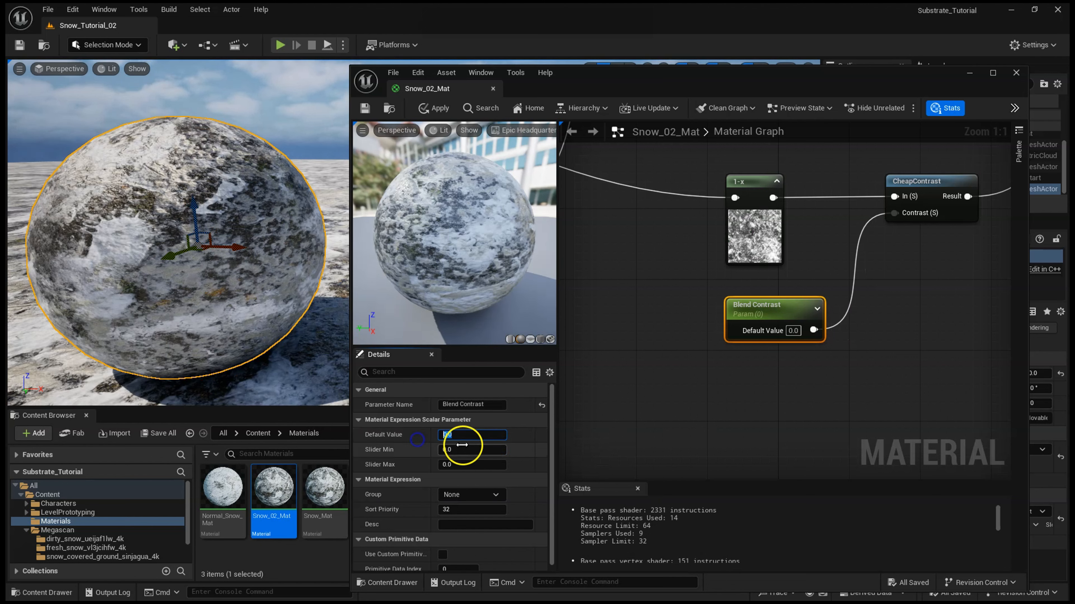
pyautogui.write('1')
pyautogui.press('Return')
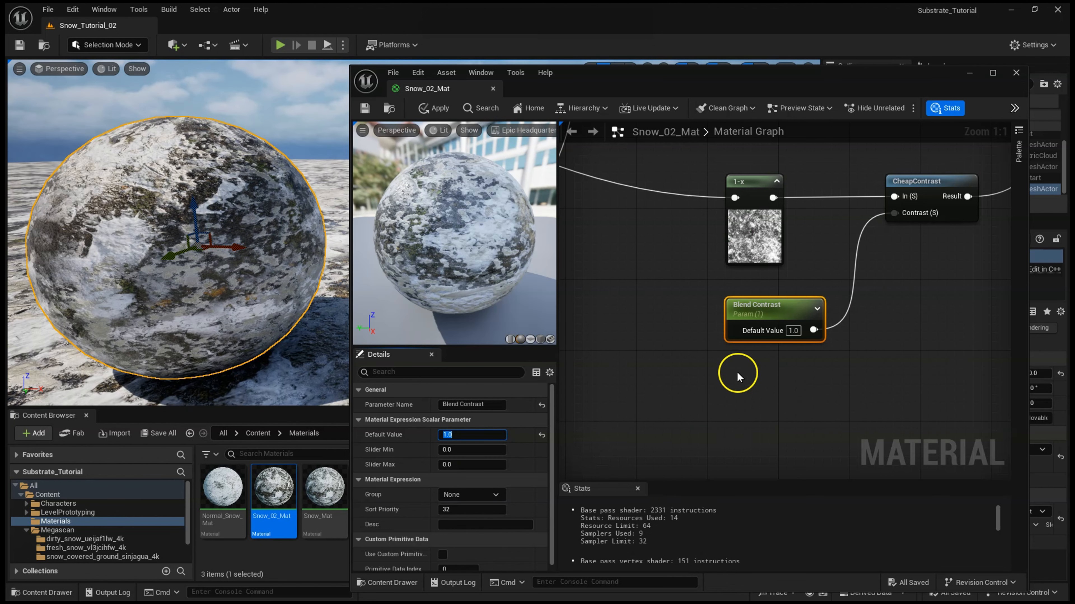
# Step: Raise the F0_Intensity parameter's default value to about 2.27 to test the specular response
pyautogui.moveTo(842, 237); pyautogui.dragTo(806, 296, button='right')
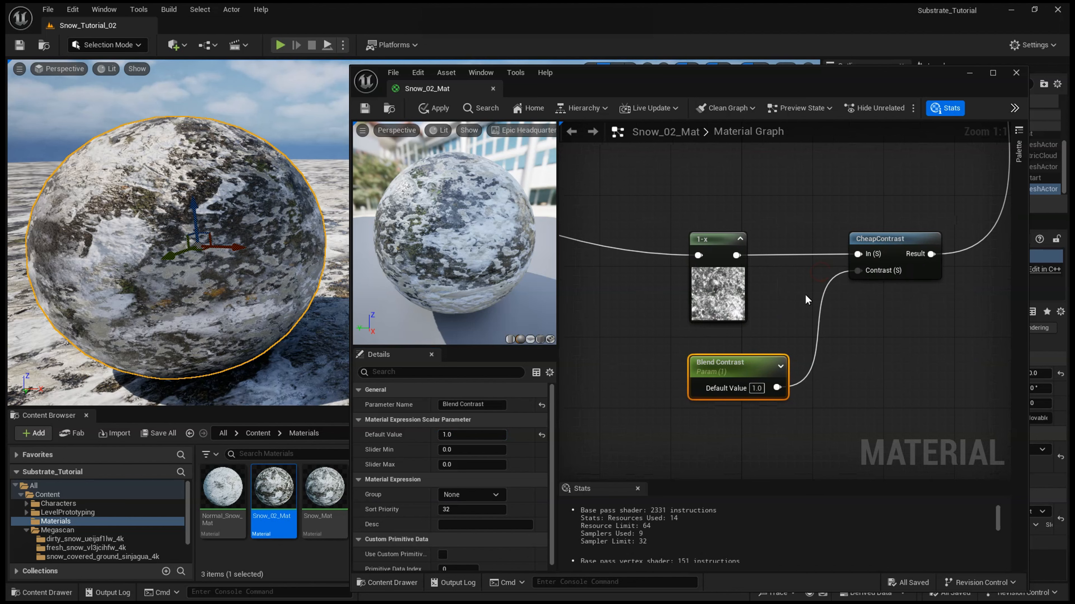
pyautogui.moveTo(804, 207); pyautogui.dragTo(817, 395, button='right')
pyautogui.moveTo(821, 298); pyautogui.dragTo(915, 425, button='right')
pyautogui.moveTo(764, 290); pyautogui.dragTo(829, 276, button='right')
pyautogui.click(762, 242)
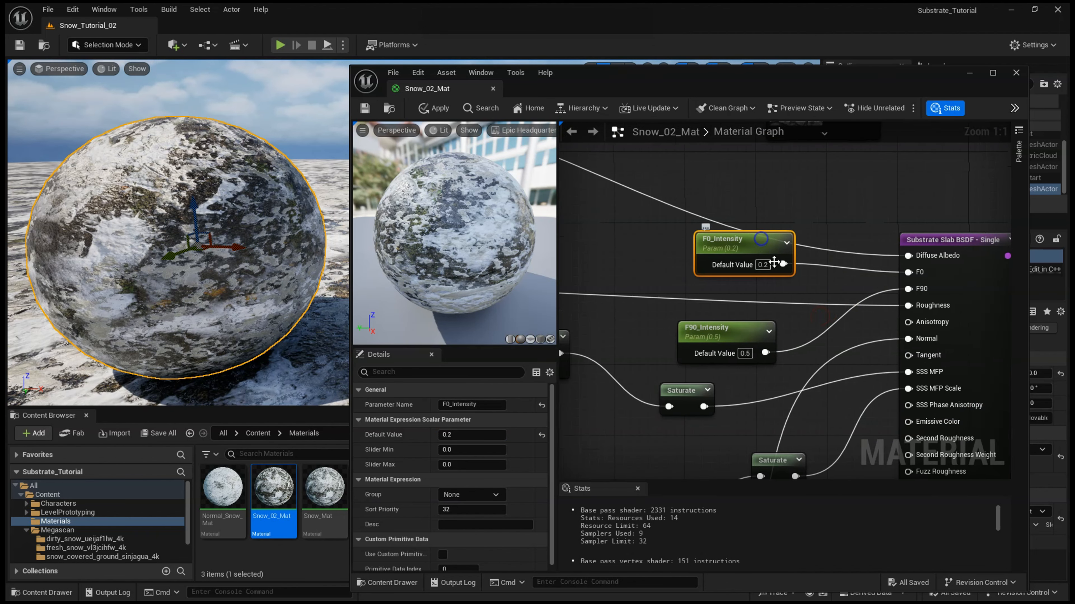
pyautogui.moveTo(491, 432); pyautogui.dragTo(590, 416)
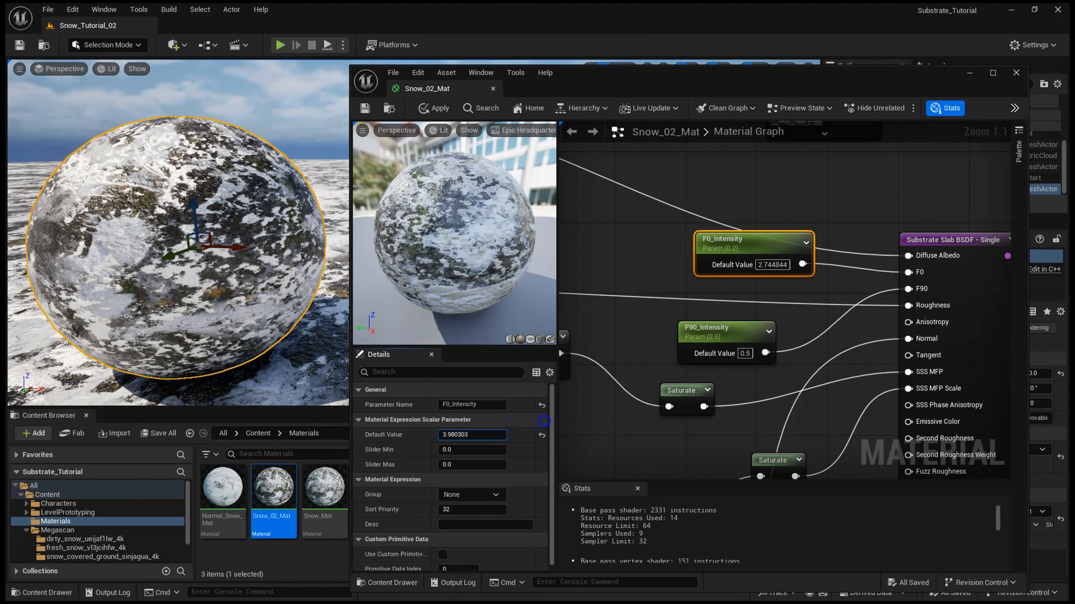
# Step: Try an F90_Intensity default of about 1.17, then set it back to 0.5
pyautogui.click(725, 329)
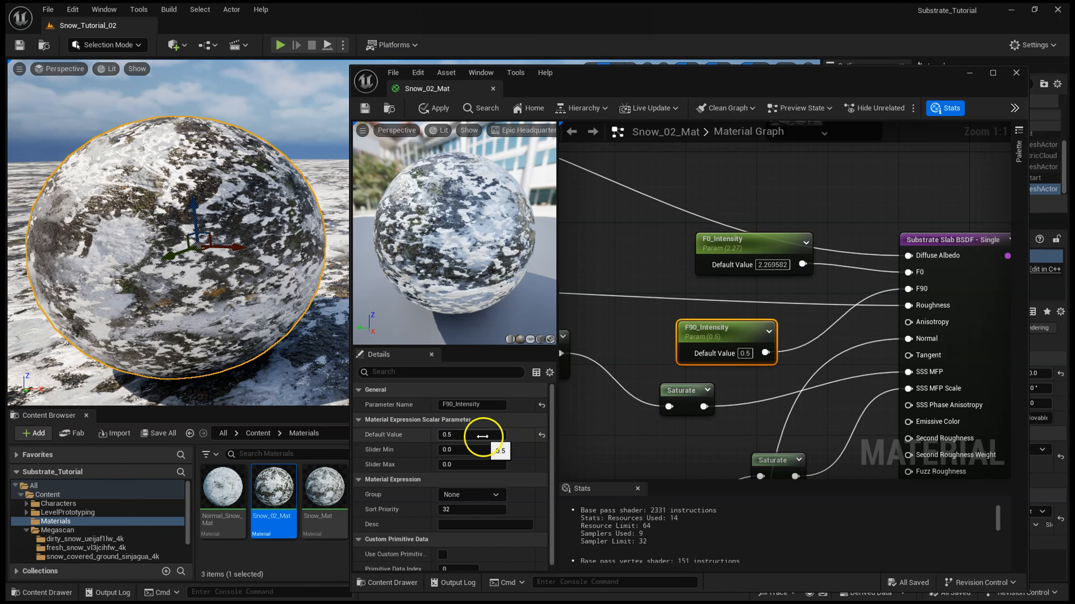
pyautogui.moveTo(494, 438); pyautogui.dragTo(394, 434)
pyautogui.moveTo(482, 432)
pyautogui.mouseDown()
pyautogui.moveTo(445, 434)
pyautogui.moveTo(489, 429)
pyautogui.mouseUp()
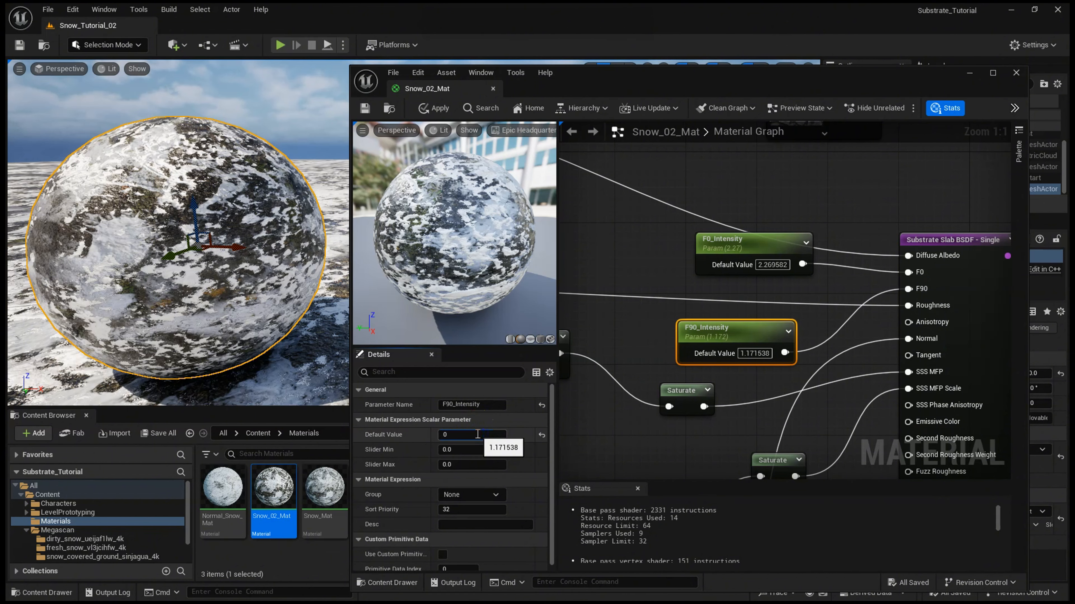
pyautogui.press('Return')
# Step: Set the F0_Intensity parameter's default value to 0.2
pyautogui.click(753, 266)
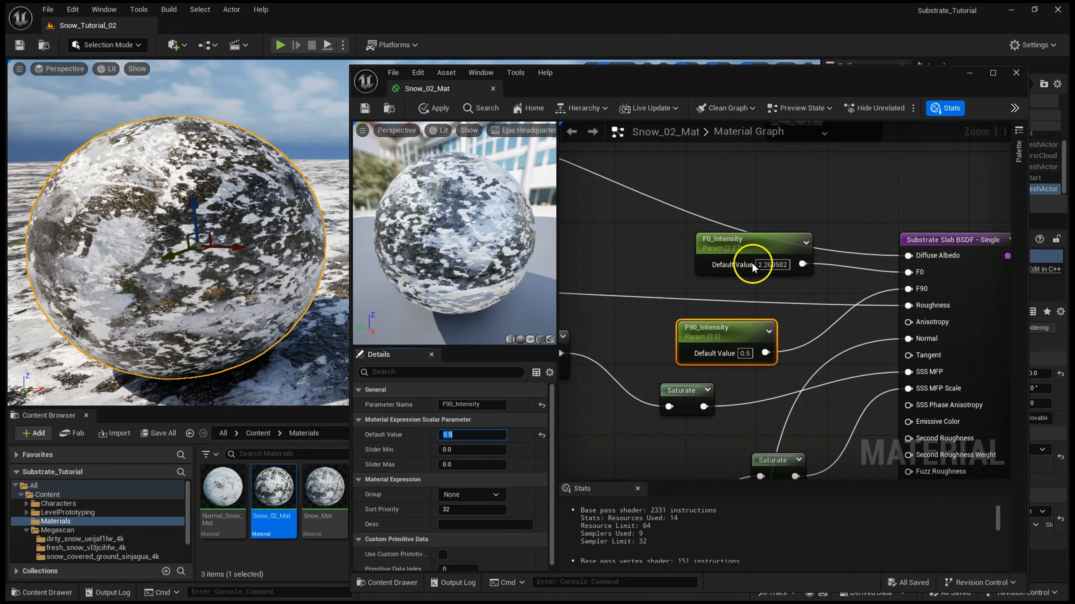
pyautogui.click(487, 434)
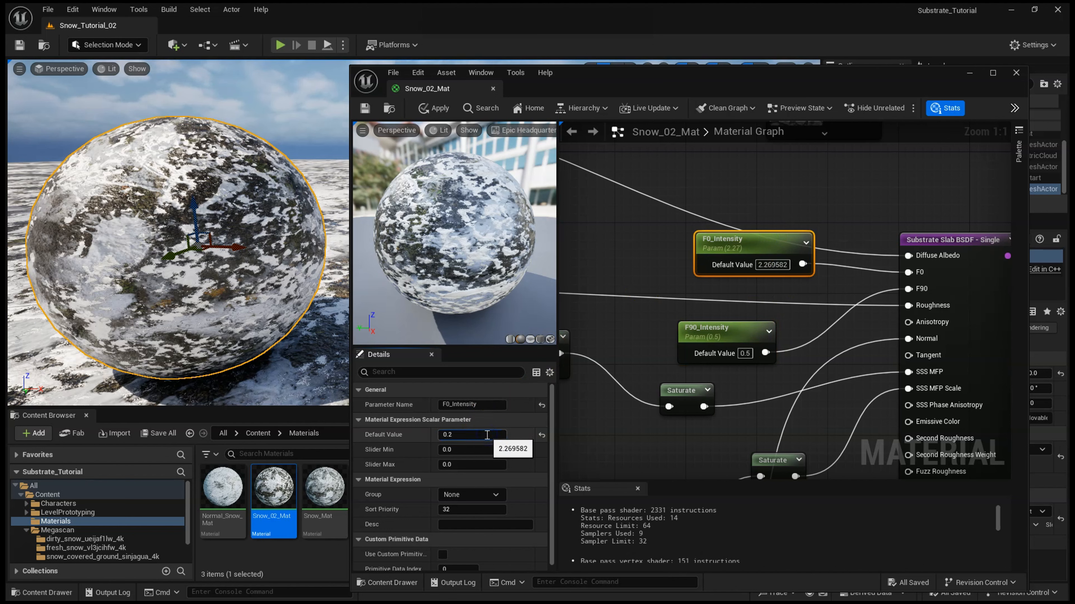
pyautogui.write('0.2')
pyautogui.press('Return')
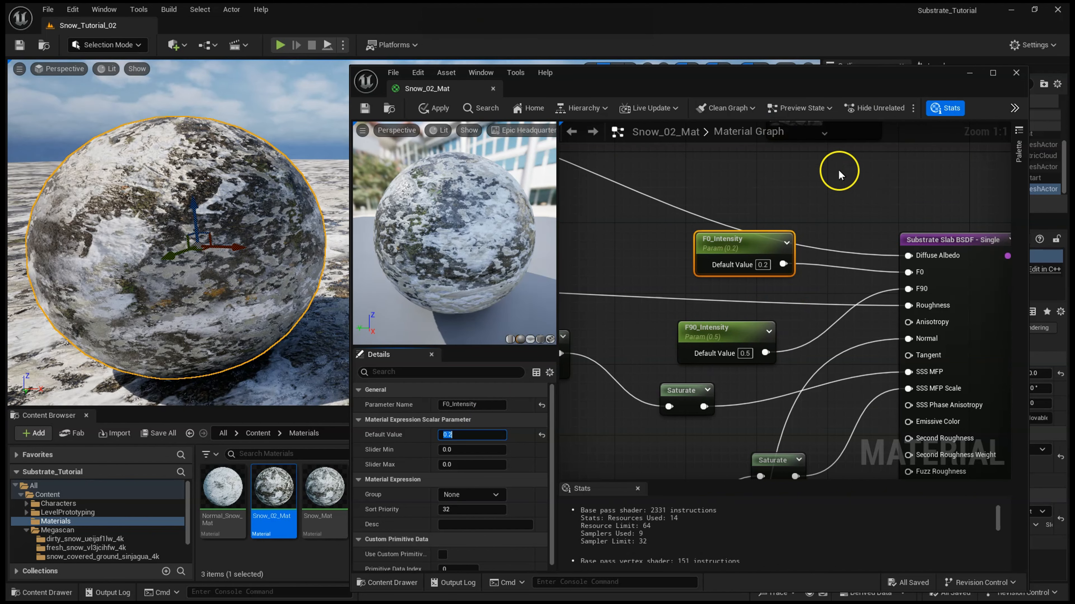
# Step: Maximize the material editor and review the complete Snow_02_Mat graph, from both slabs' texture inputs to the Horizontal Blend
pyautogui.scroll(-5, 841, 215)
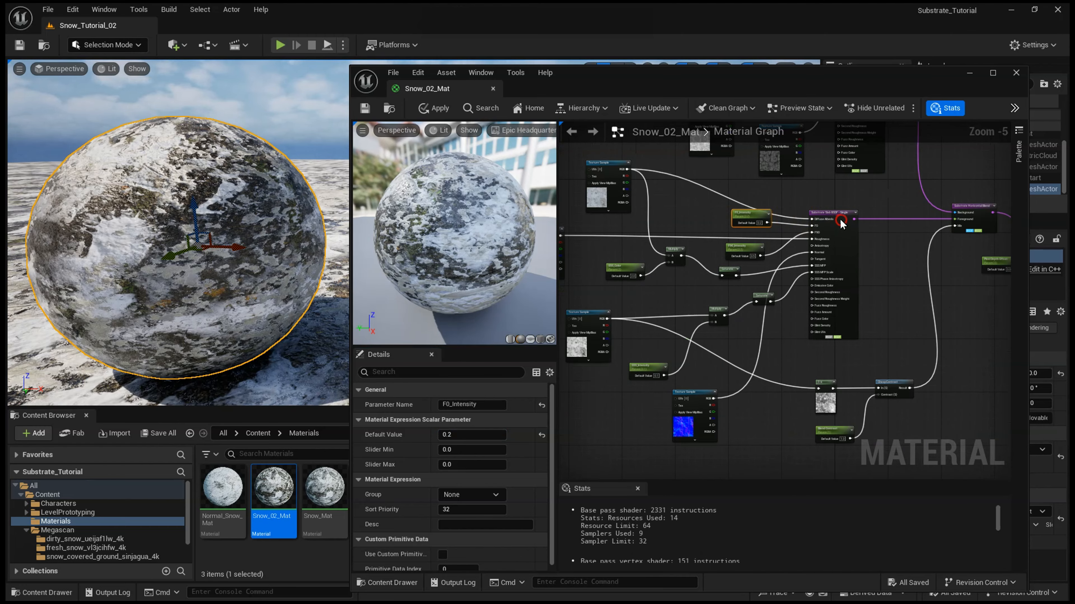
pyautogui.moveTo(841, 220); pyautogui.dragTo(857, 260, button='right')
pyautogui.click(986, 76)
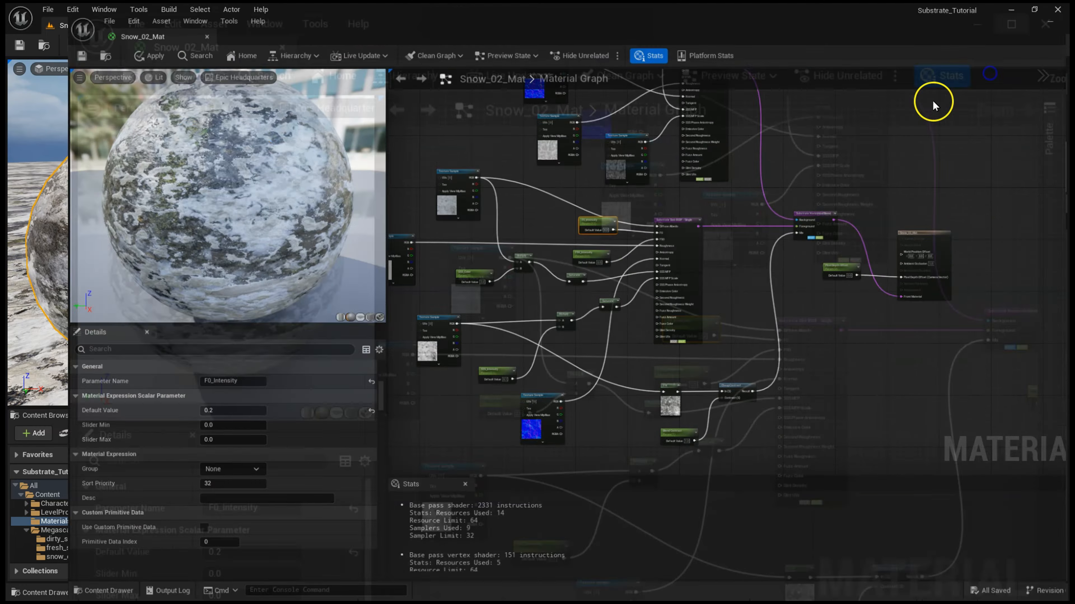
pyautogui.moveTo(805, 215); pyautogui.dragTo(863, 256, button='right')
pyautogui.scroll(-1, 865, 256)
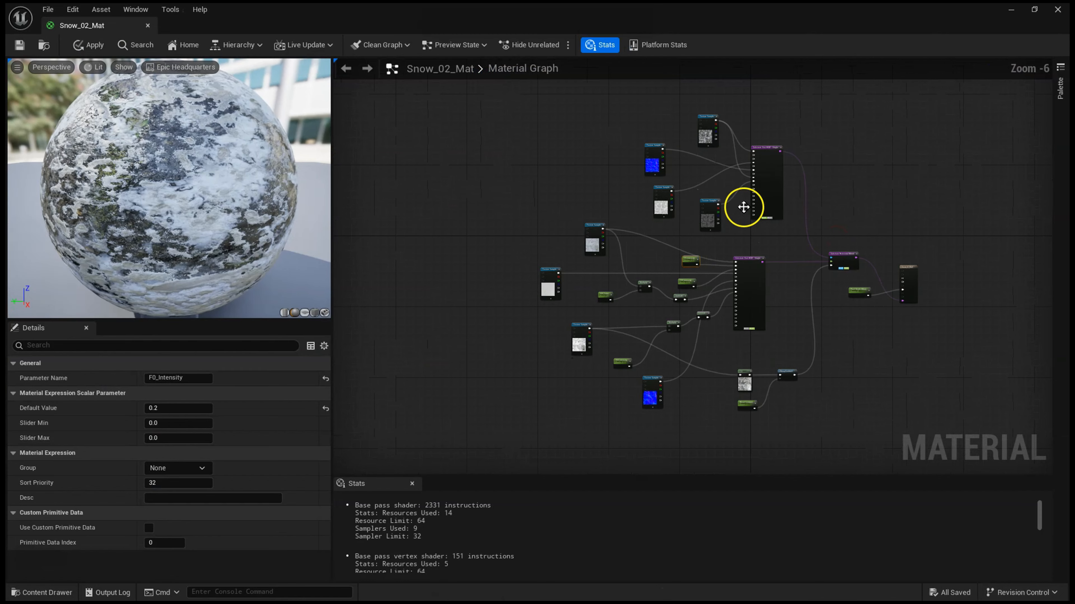
pyautogui.scroll(2, 738, 237)
pyautogui.moveTo(748, 302); pyautogui.dragTo(764, 391, button='right')
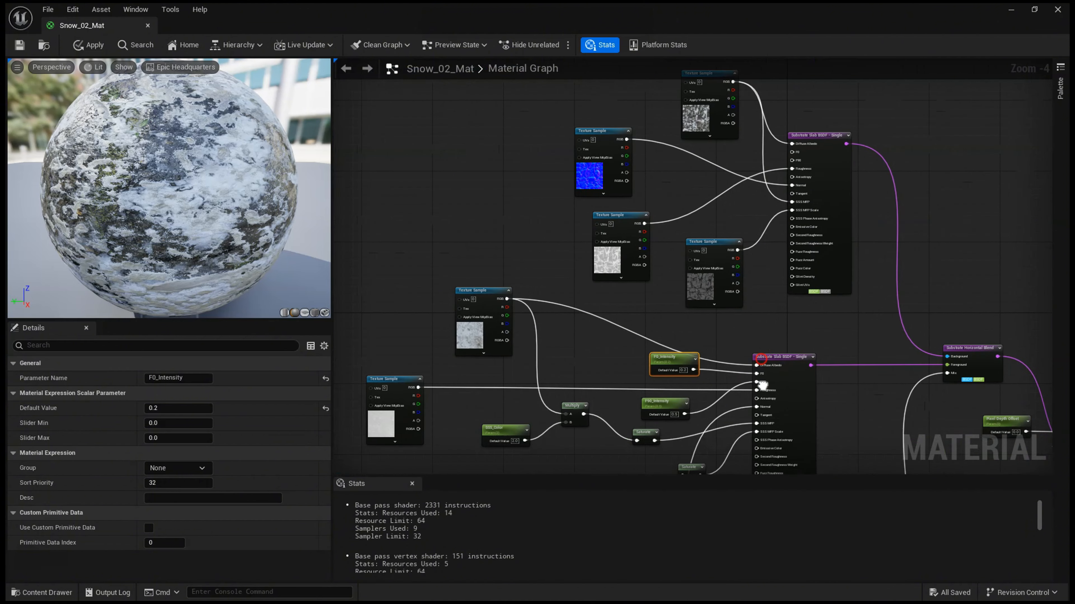
# Step: Minimize the material editor and examine the snow material on the sphere and ground in the level viewport
pyautogui.moveTo(112, 26); pyautogui.dragTo(467, 172)
pyautogui.click(807, 171)
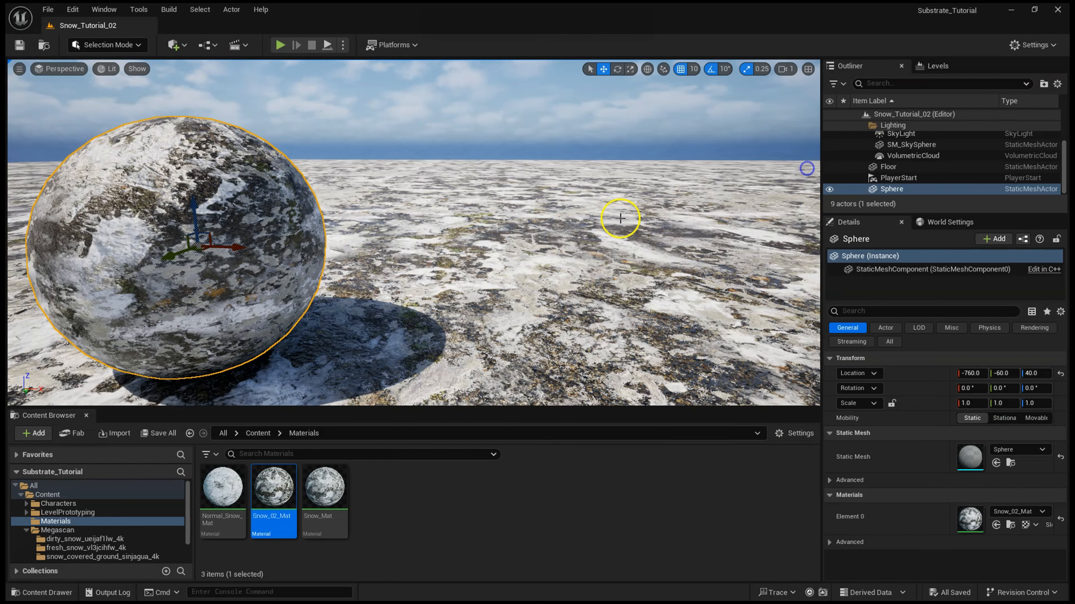
pyautogui.moveTo(557, 236); pyautogui.dragTo(552, 238, button='right')
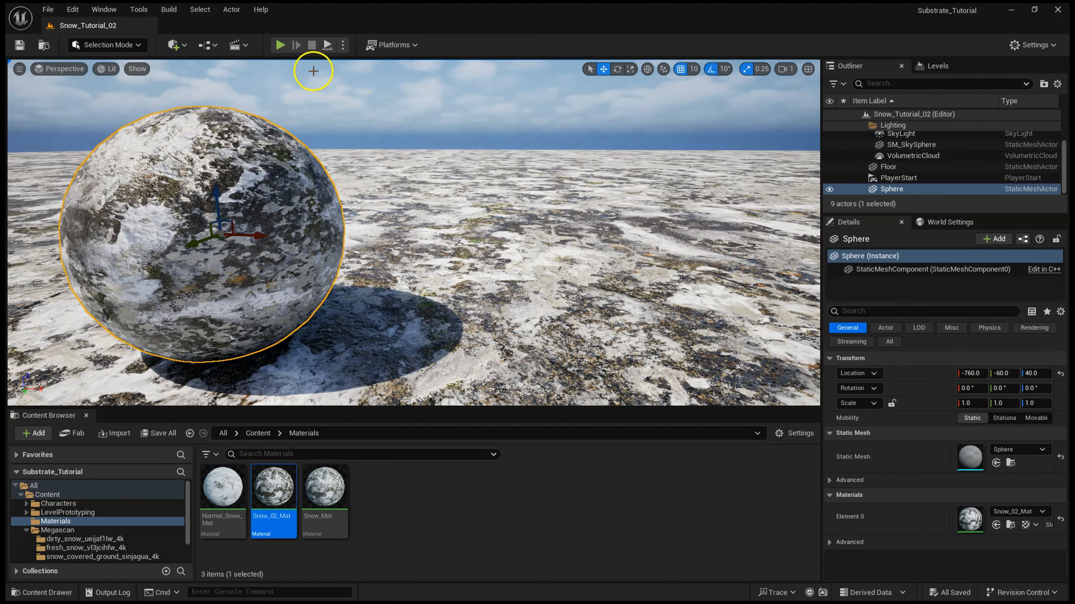
# Step: Play the level and run the character around the sphere to examine the snow material in game
pyautogui.click(279, 45)
pyautogui.hotkey('alt', 'p')
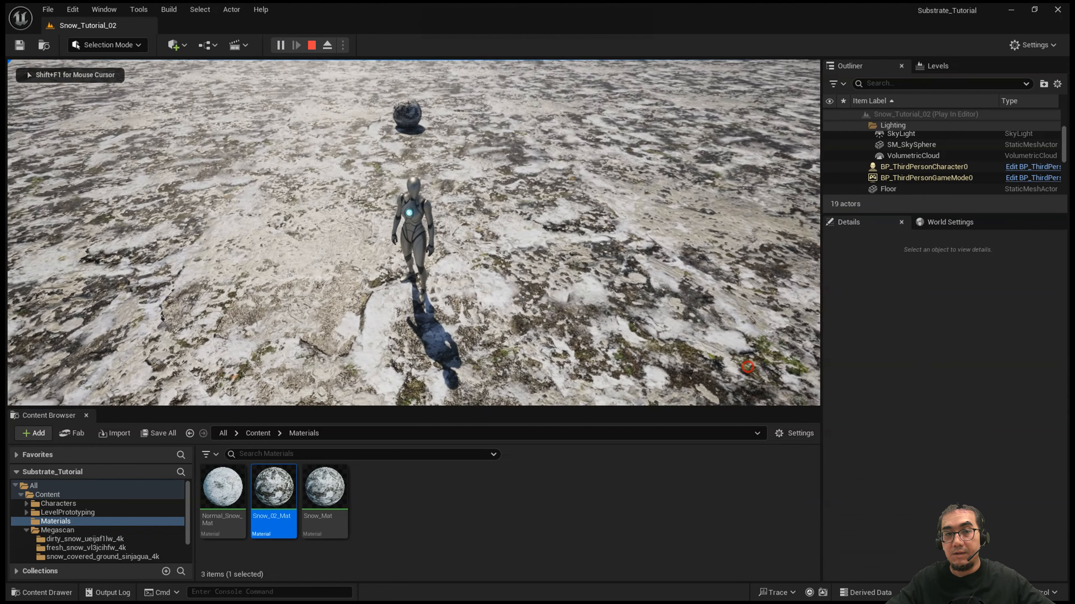
pyautogui.press('w')
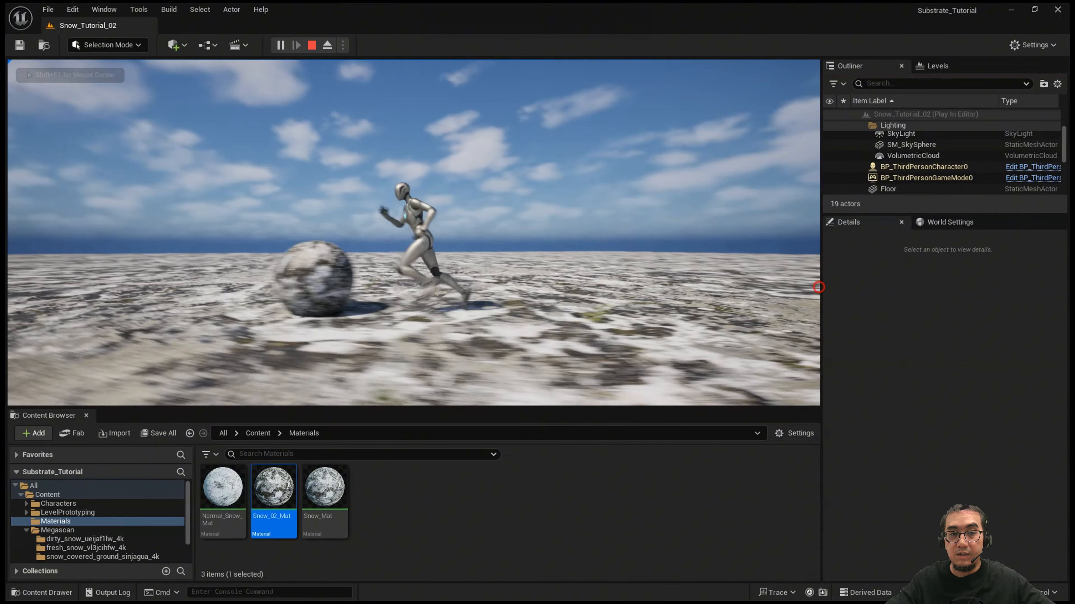
pyautogui.press('w')
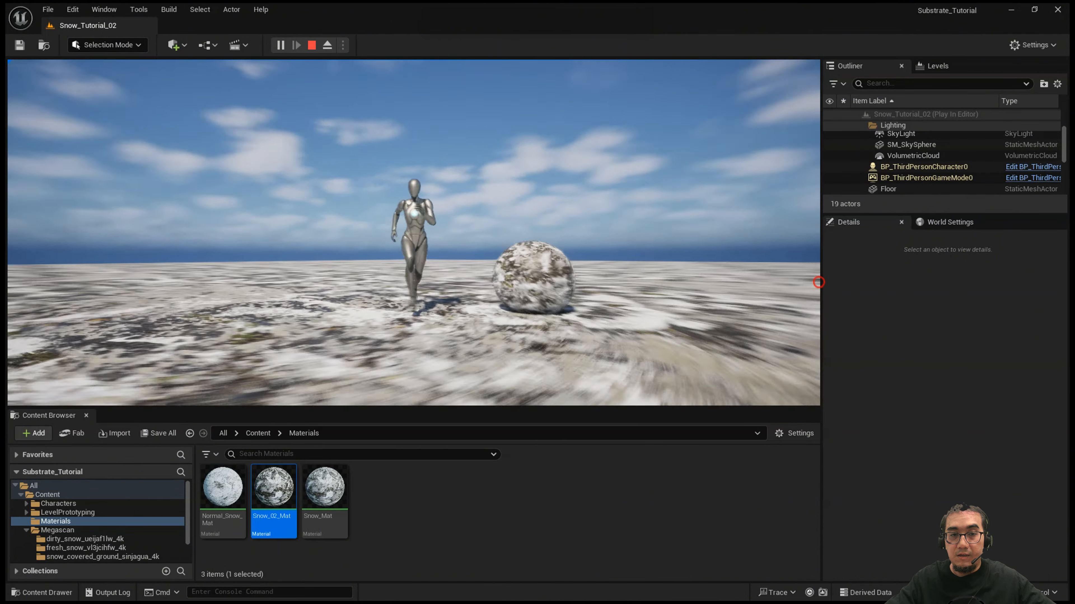
pyautogui.press('d')
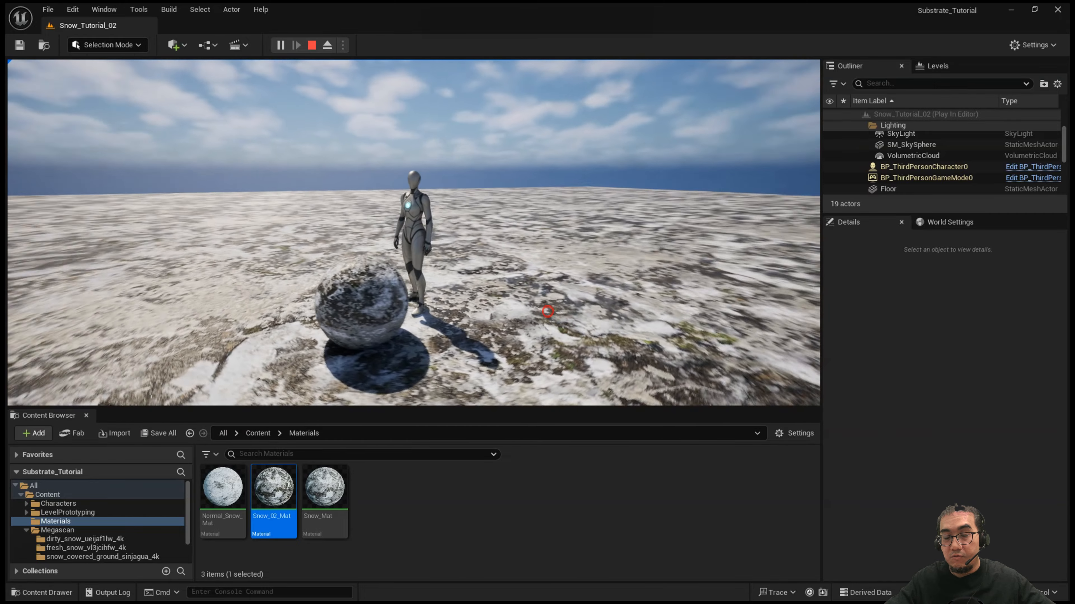
# Step: Release the cursor from the running game, open Snow_02_Mat, and place its enlarged editor window beside the character and sphere
pyautogui.moveTo(548, 311); pyautogui.dragTo(444, 304)
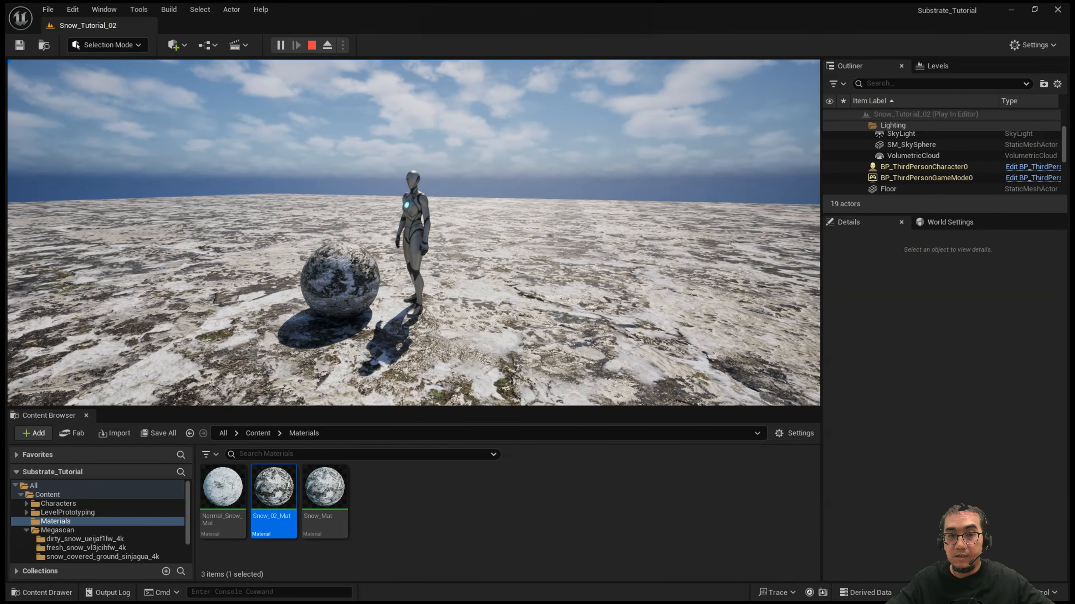
pyautogui.press('super')
pyautogui.click(444, 476)
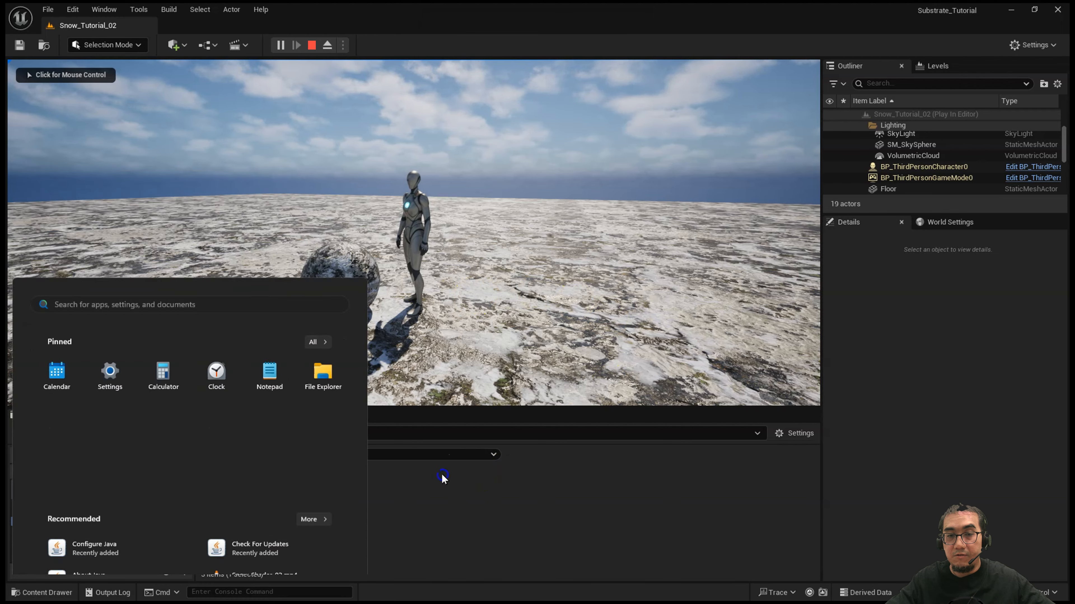
pyautogui.click(263, 499)
pyautogui.doubleClick(274, 491)
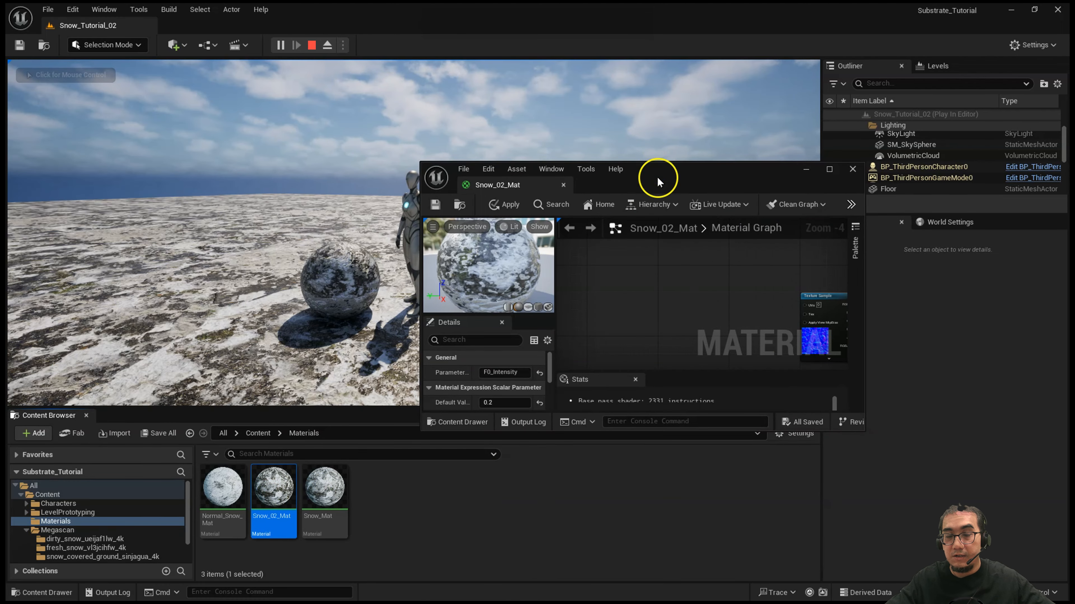
pyautogui.moveTo(658, 177); pyautogui.dragTo(752, 110)
pyautogui.moveTo(823, 364); pyautogui.dragTo(863, 556)
# Step: Set the default value of the Blend Contrast parameter feeding CheapContrast to -1.02 while the level is playing
pyautogui.moveTo(836, 348); pyautogui.dragTo(770, 228, button='right')
pyautogui.moveTo(811, 317); pyautogui.dragTo(745, 182, button='right')
pyautogui.scroll(3, 839, 329)
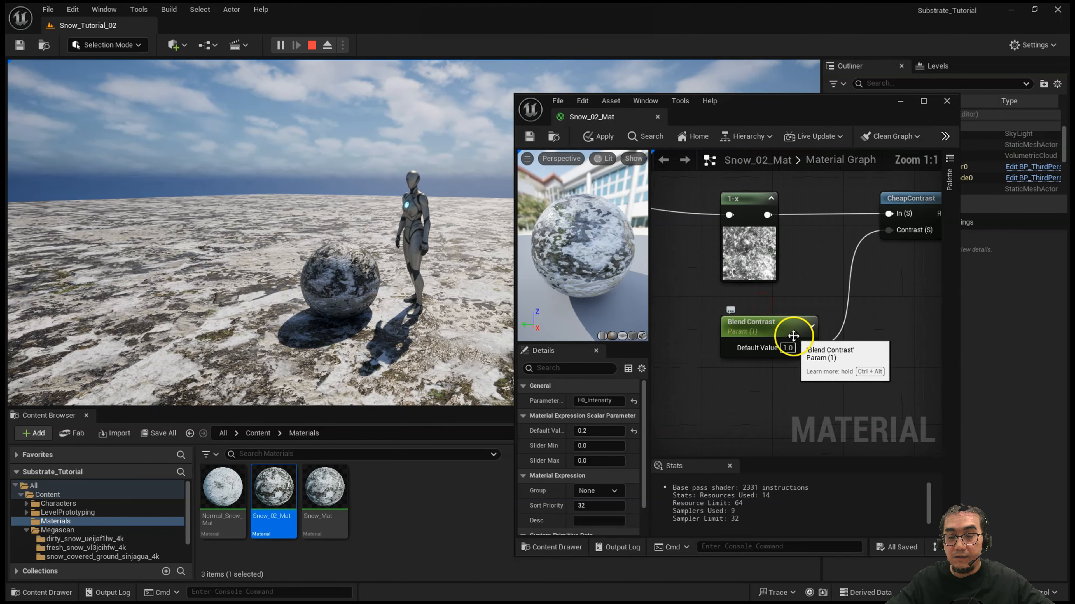
pyautogui.moveTo(573, 444); pyautogui.dragTo(546, 436)
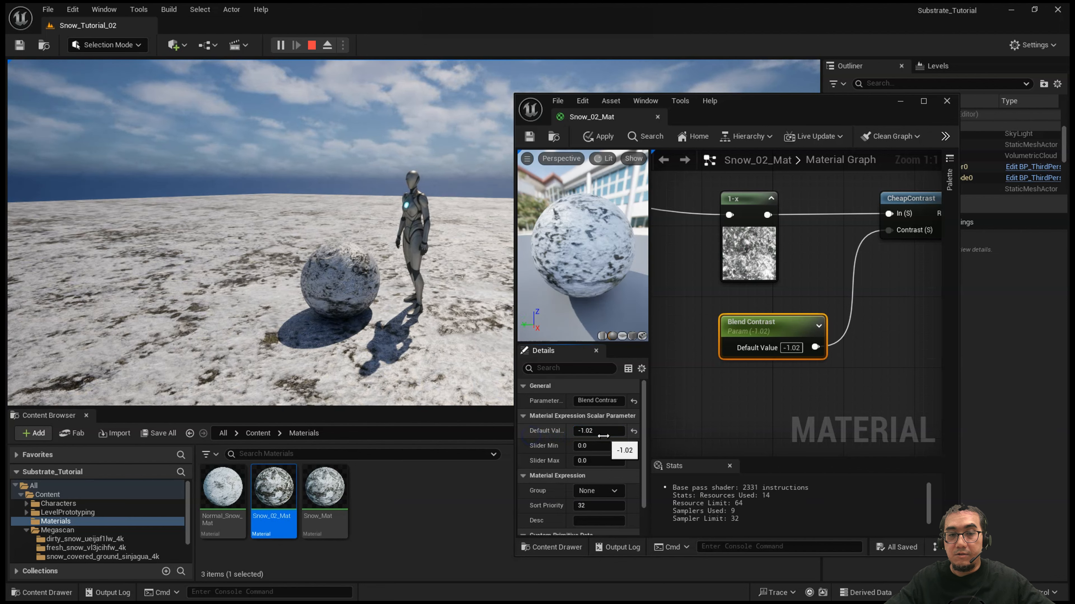
# Step: Return control to the running game and move the character near the sphere to examine the changed snow blend
pyautogui.click(376, 321)
pyautogui.press('d')
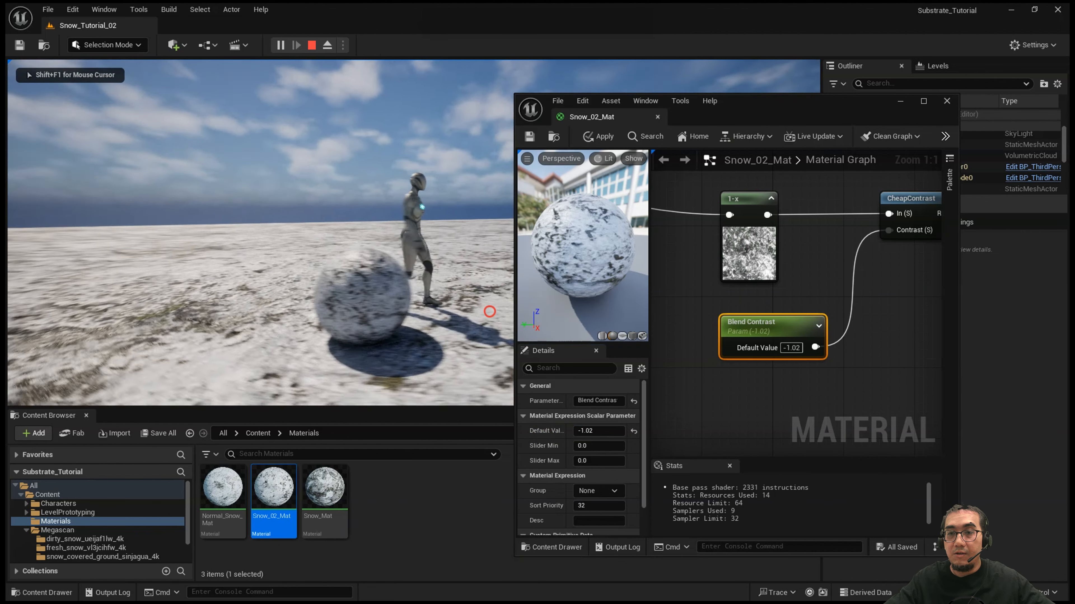
pyautogui.press('s')
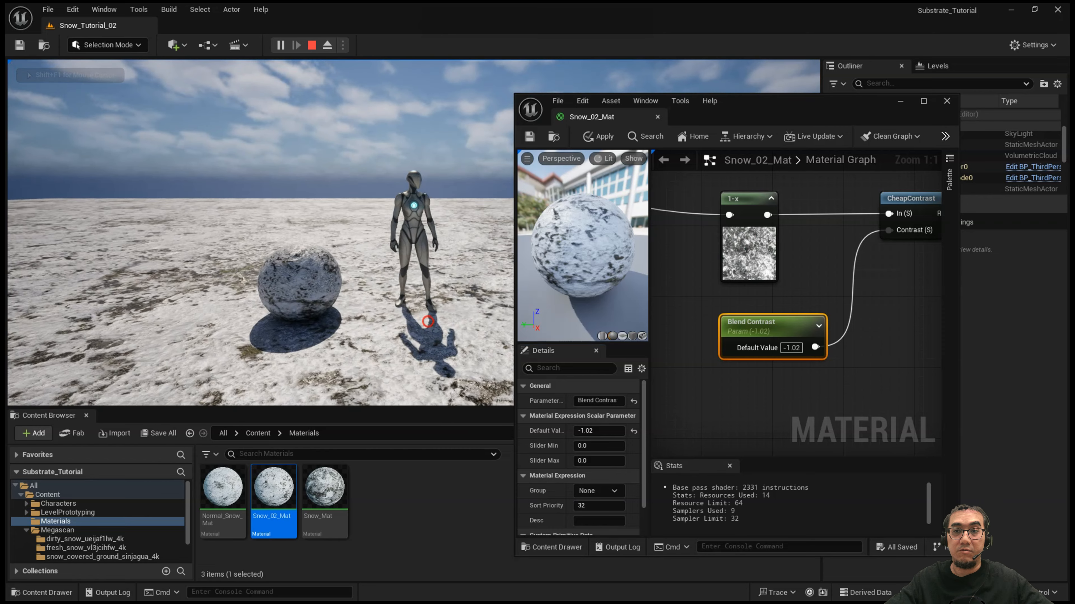